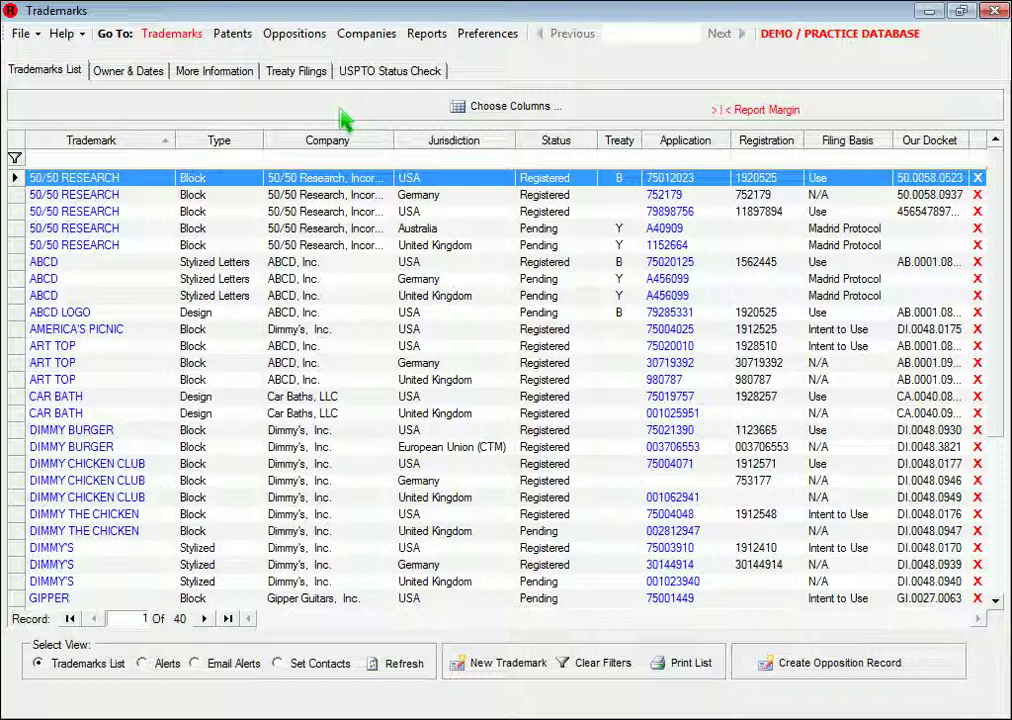
# Browse the Patents, Oppositions, Companies & Contacts and Reports sections
pyautogui.click(246, 40)
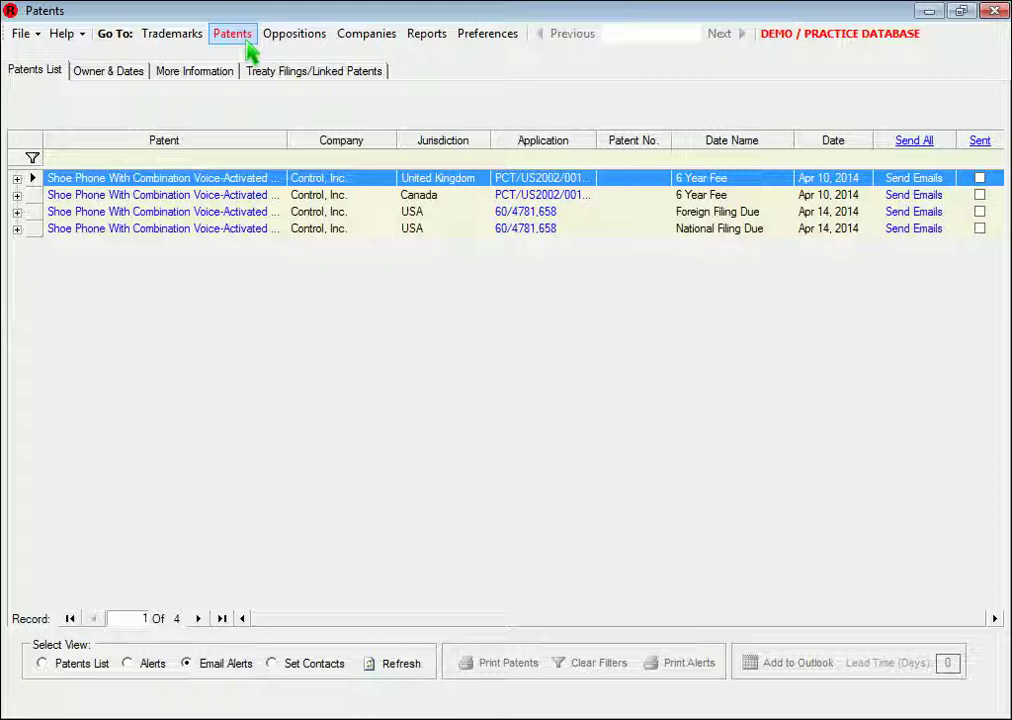
pyautogui.click(303, 42)
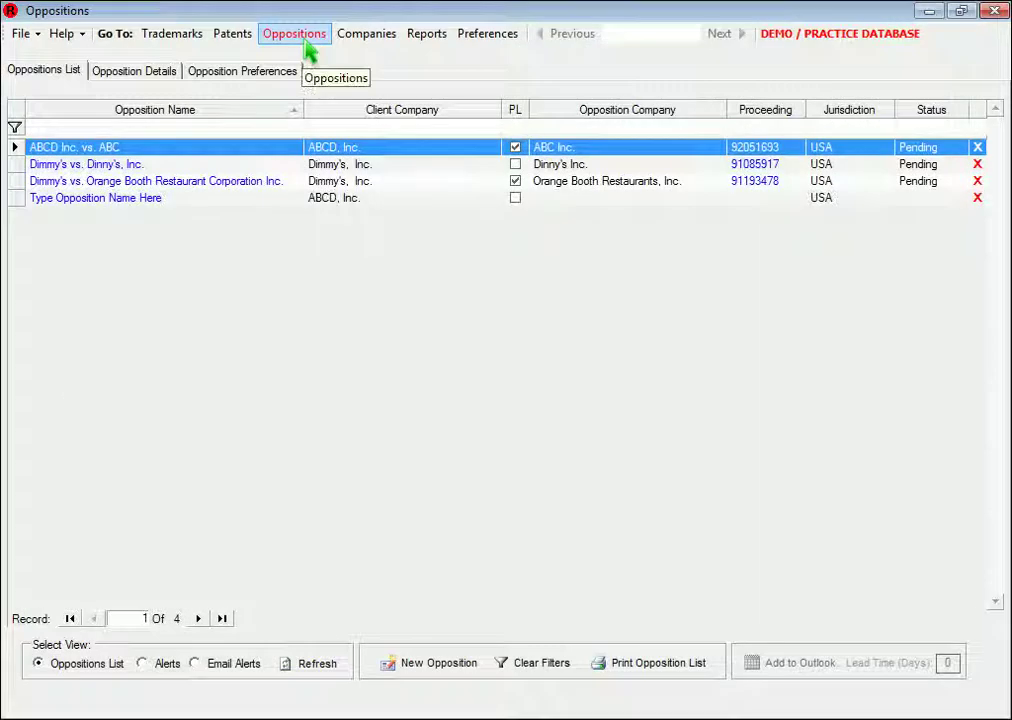
pyautogui.click(355, 40)
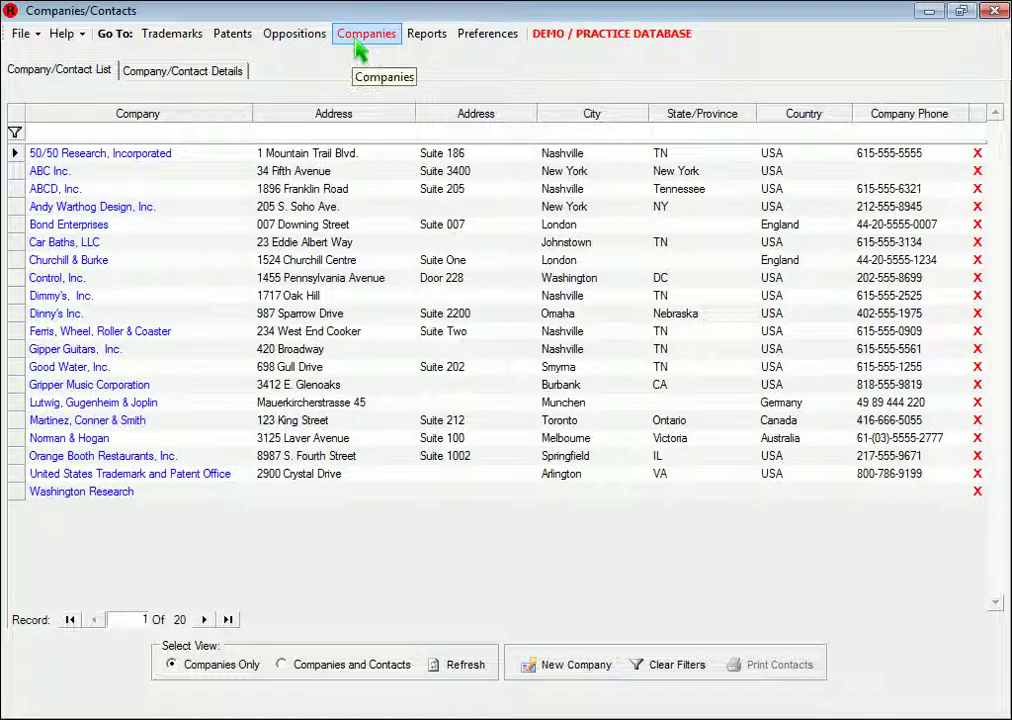
pyautogui.click(432, 46)
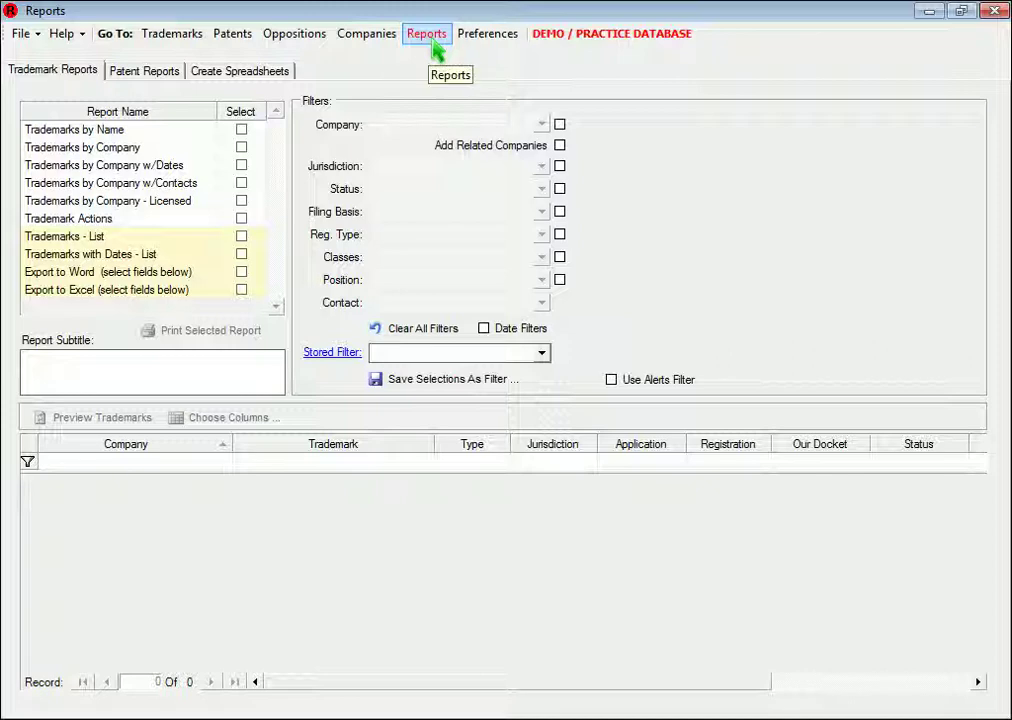
# Back in Trademarks, show the e-mail alerts and send the GIPPER and CAR BATH reminders
pyautogui.click(192, 40)
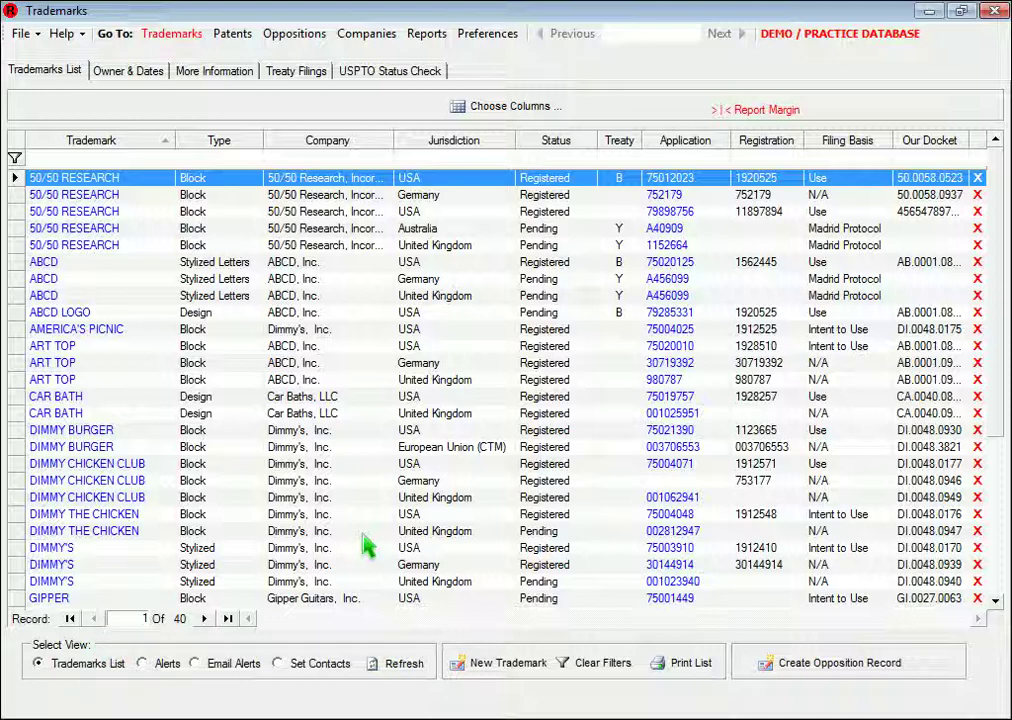
pyautogui.click(243, 668)
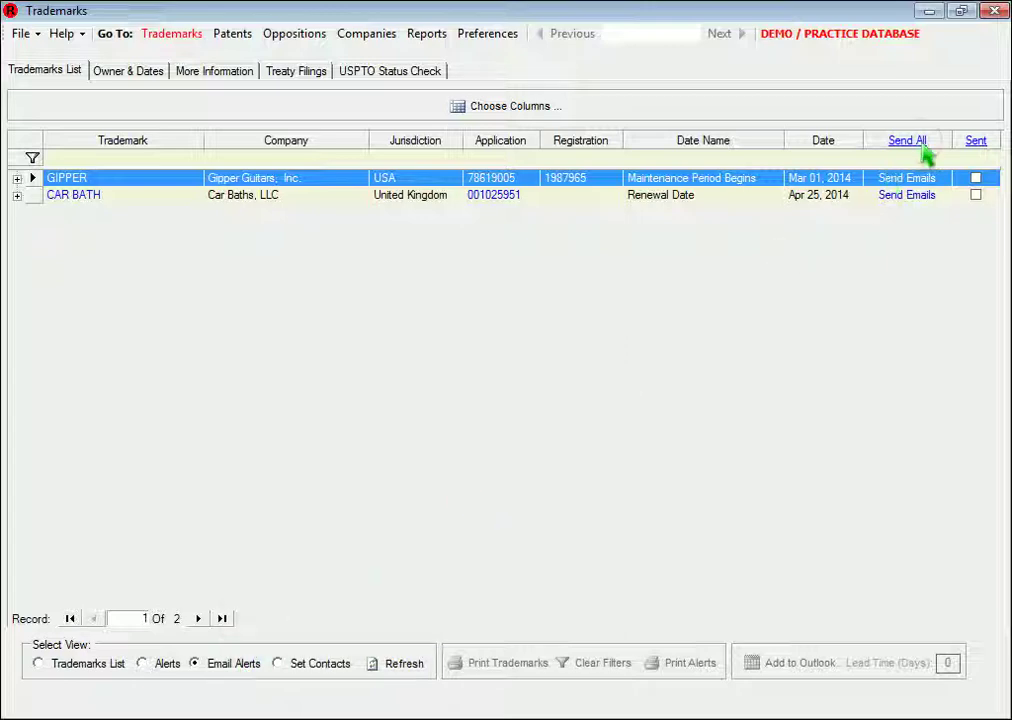
pyautogui.click(910, 196)
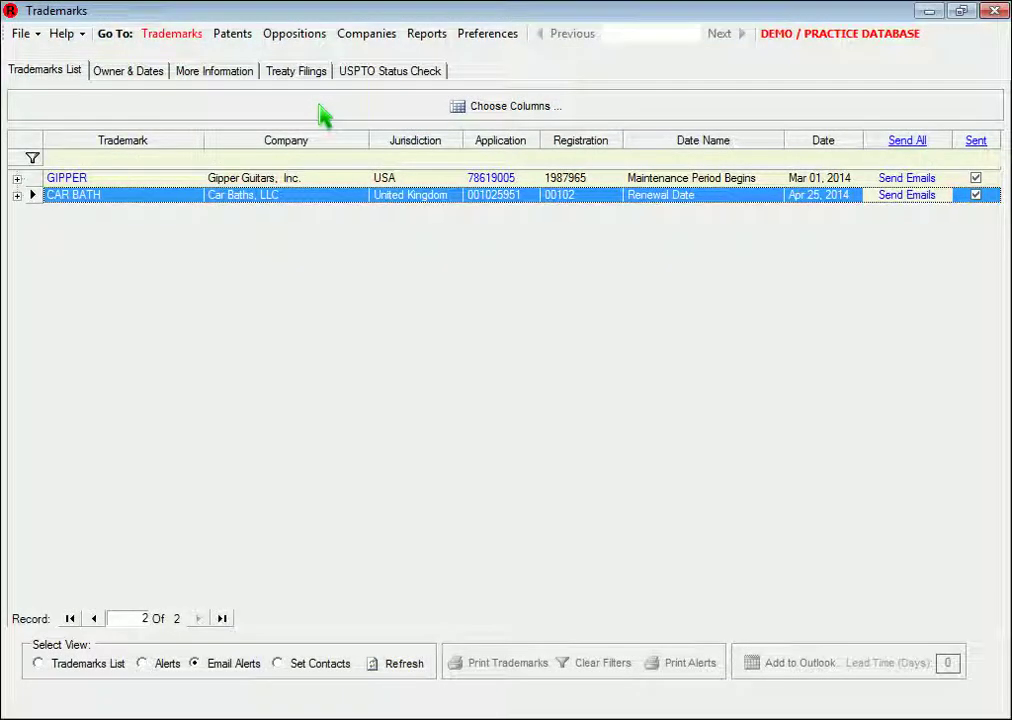
# View the full list of 29 patents and the Oppositions list, then return to the 40 trademarks
pyautogui.click(233, 34)
pyautogui.click(88, 663)
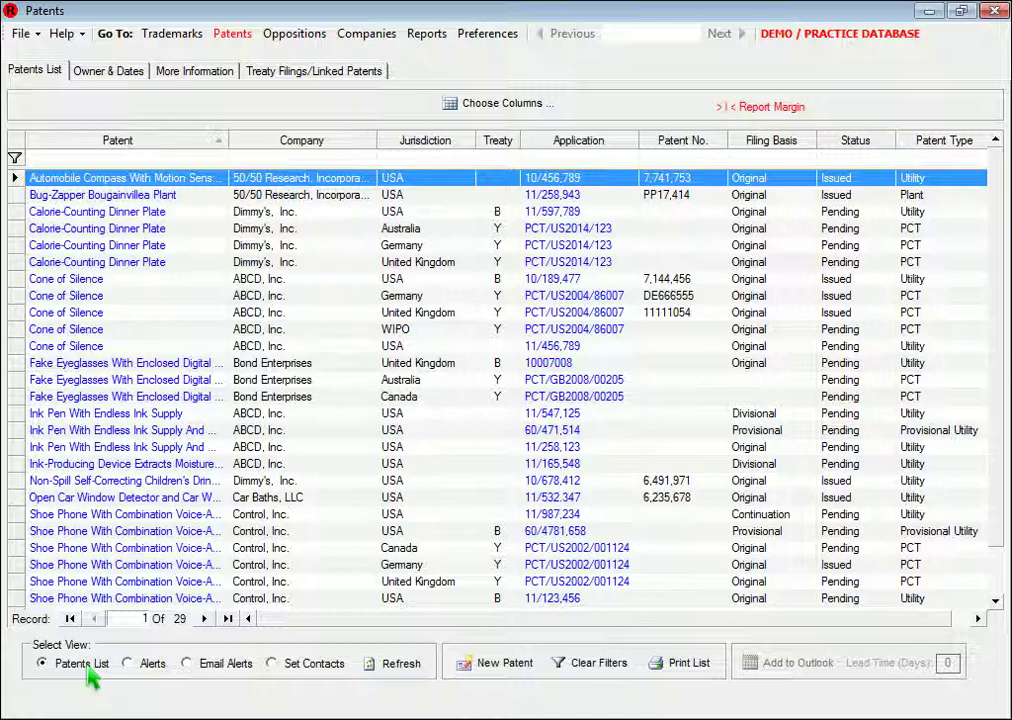
pyautogui.click(302, 36)
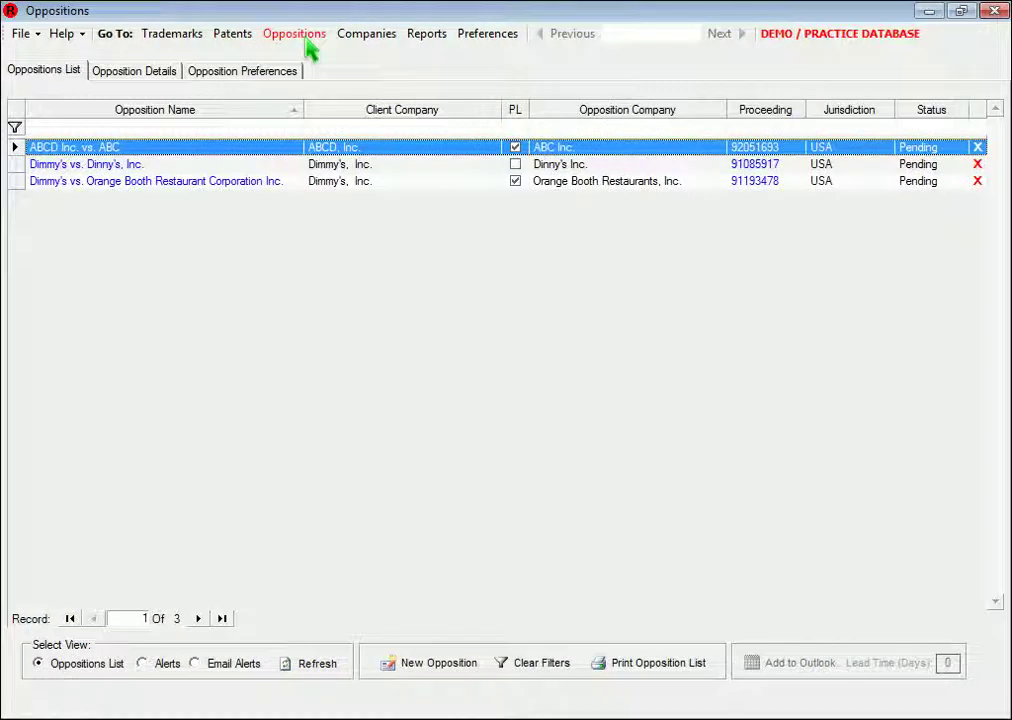
pyautogui.click(176, 38)
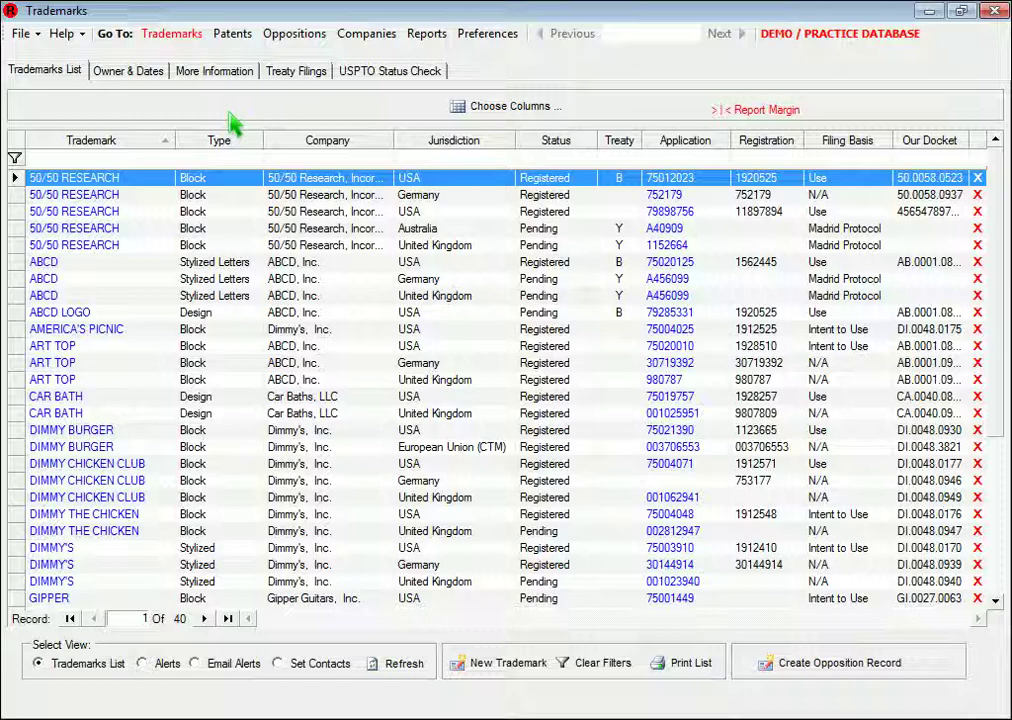
# Sort patents by company, filter Jurisdiction to USA (17 records), and preview the printable list
pyautogui.click(236, 38)
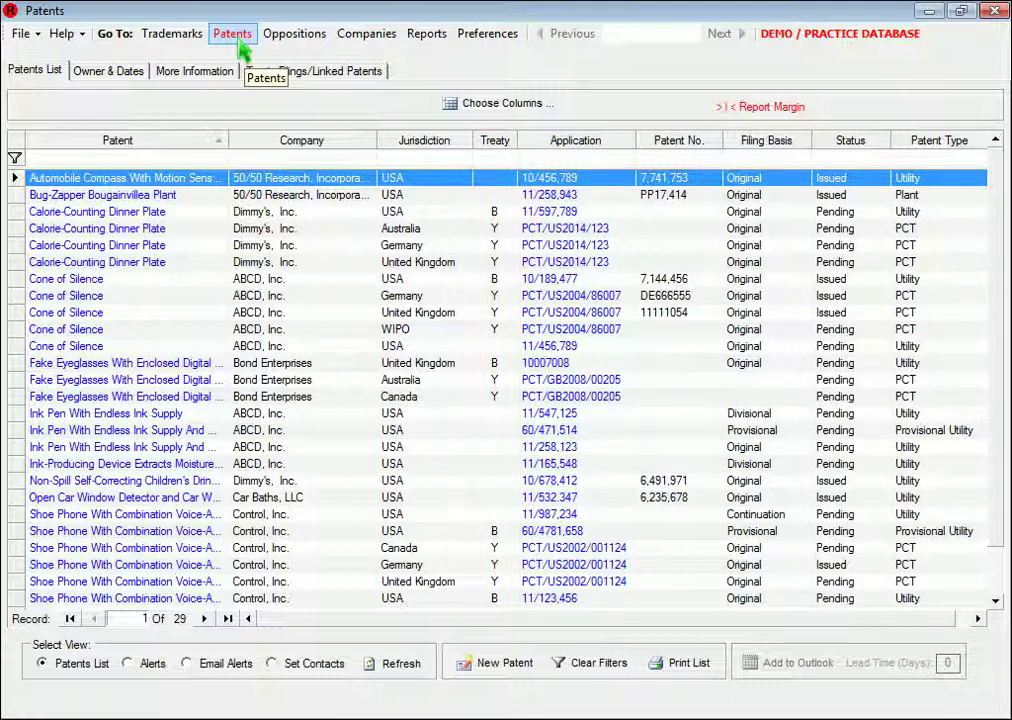
pyautogui.click(348, 144)
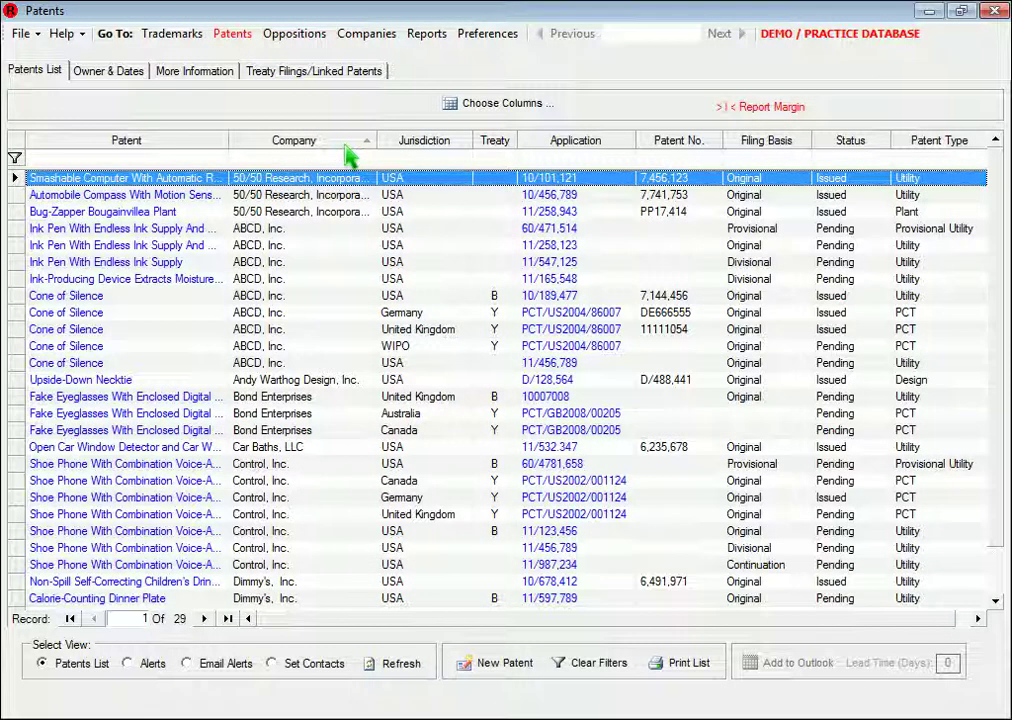
pyautogui.click(445, 157)
pyautogui.click(420, 229)
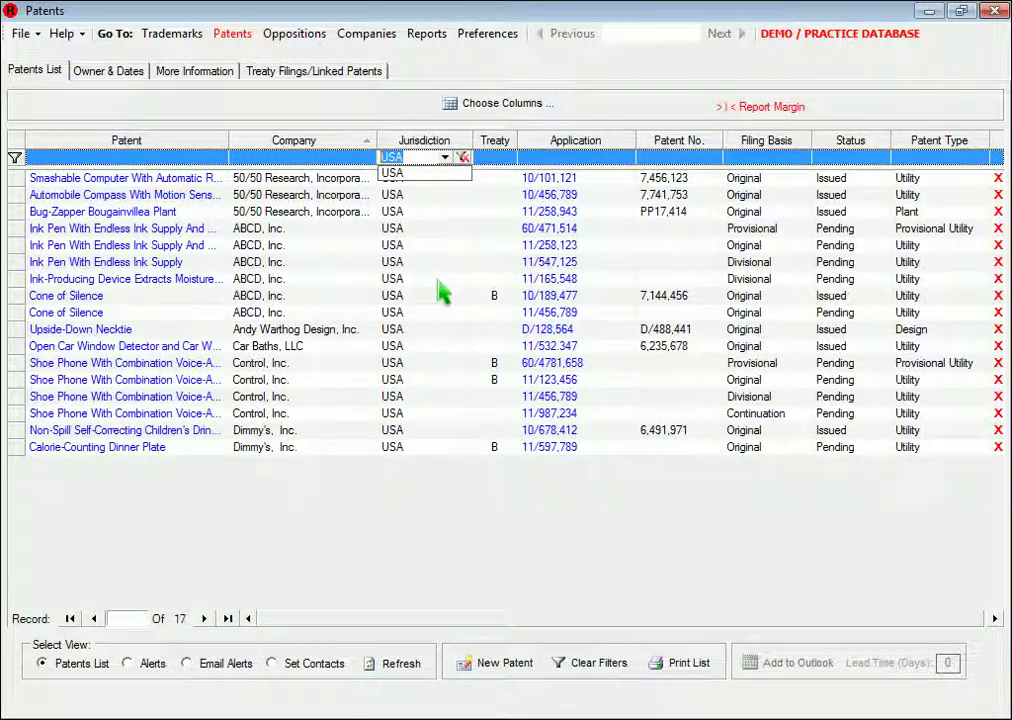
pyautogui.click(684, 664)
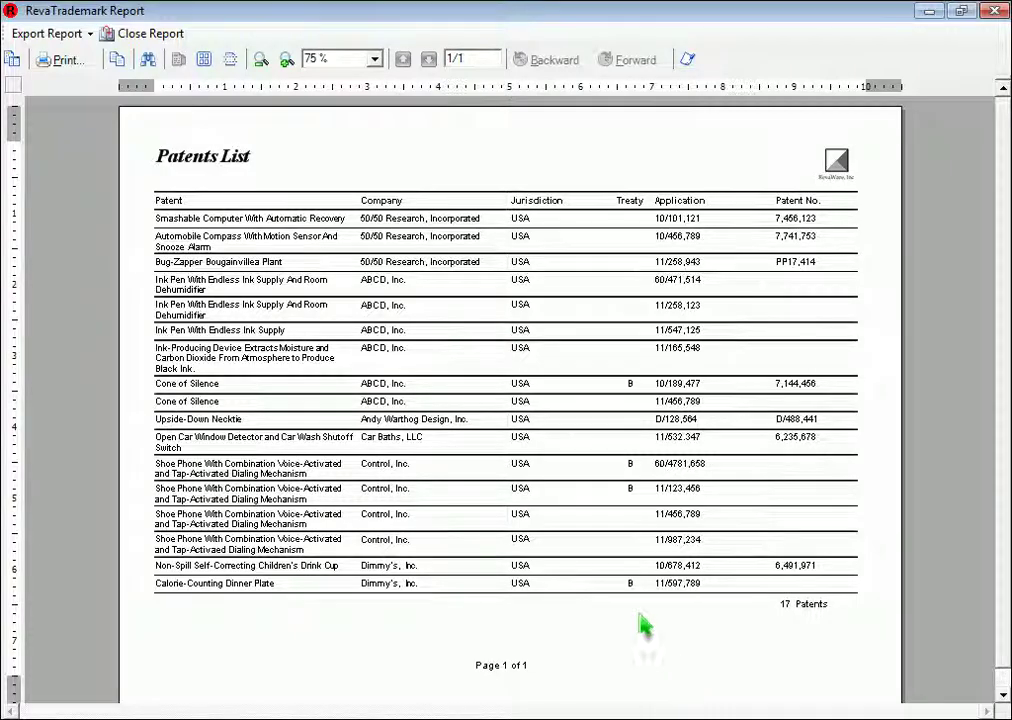
pyautogui.click(165, 34)
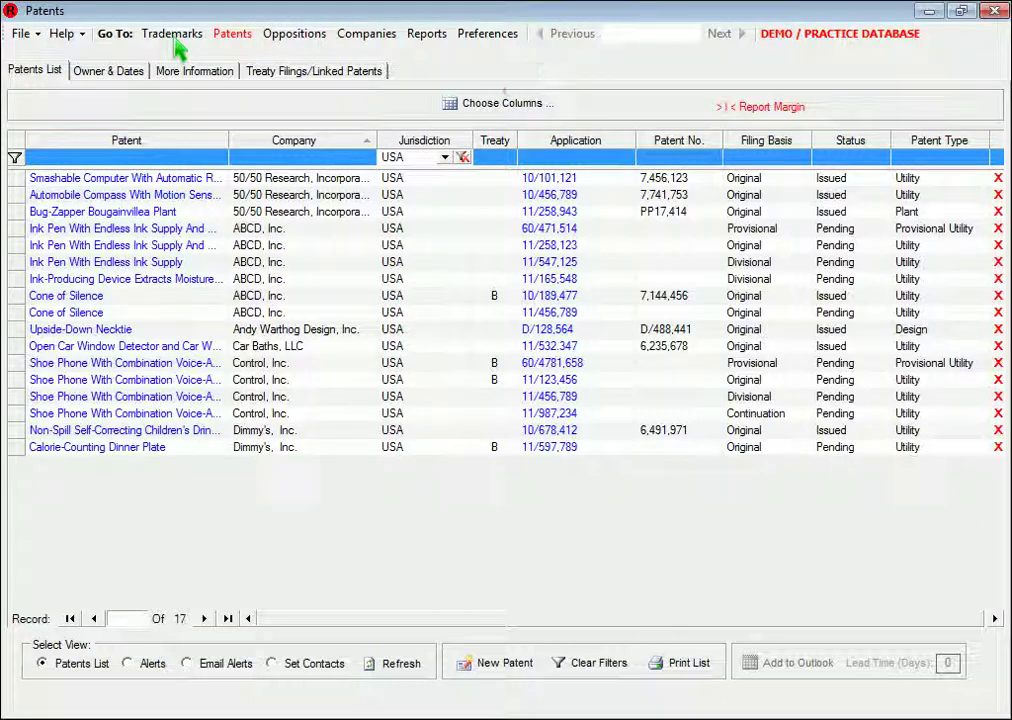
# Add Client Docket, remove Filing Basis, move Status before Patent No., and clear the USA filter
pyautogui.click(481, 110)
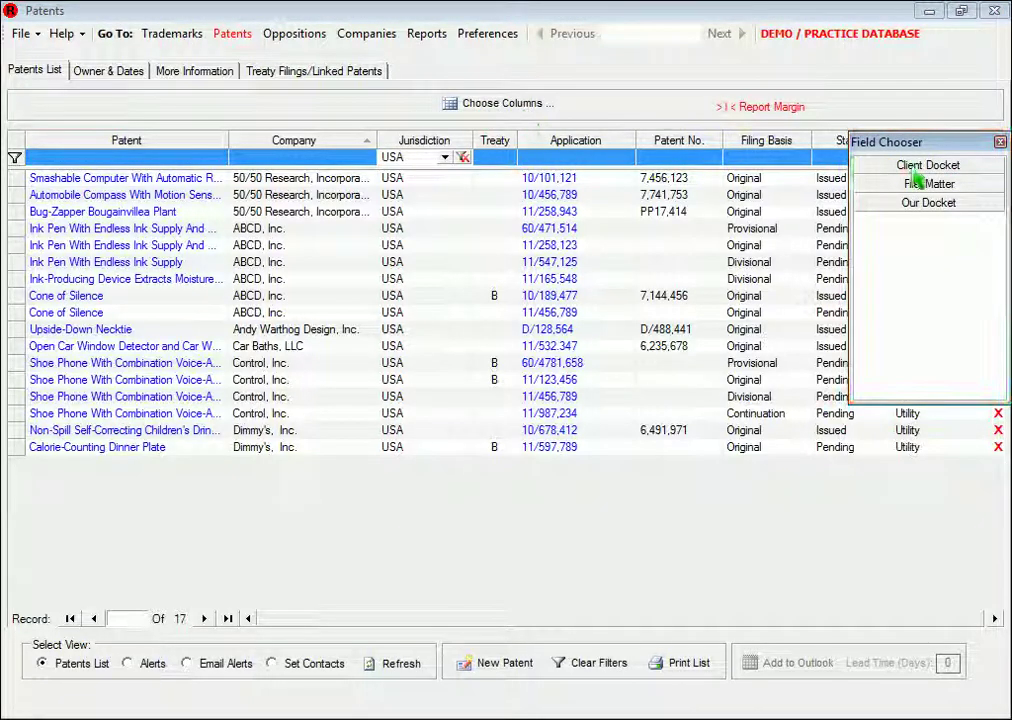
pyautogui.moveTo(930, 170); pyautogui.dragTo(757, 158)
pyautogui.click(1000, 143)
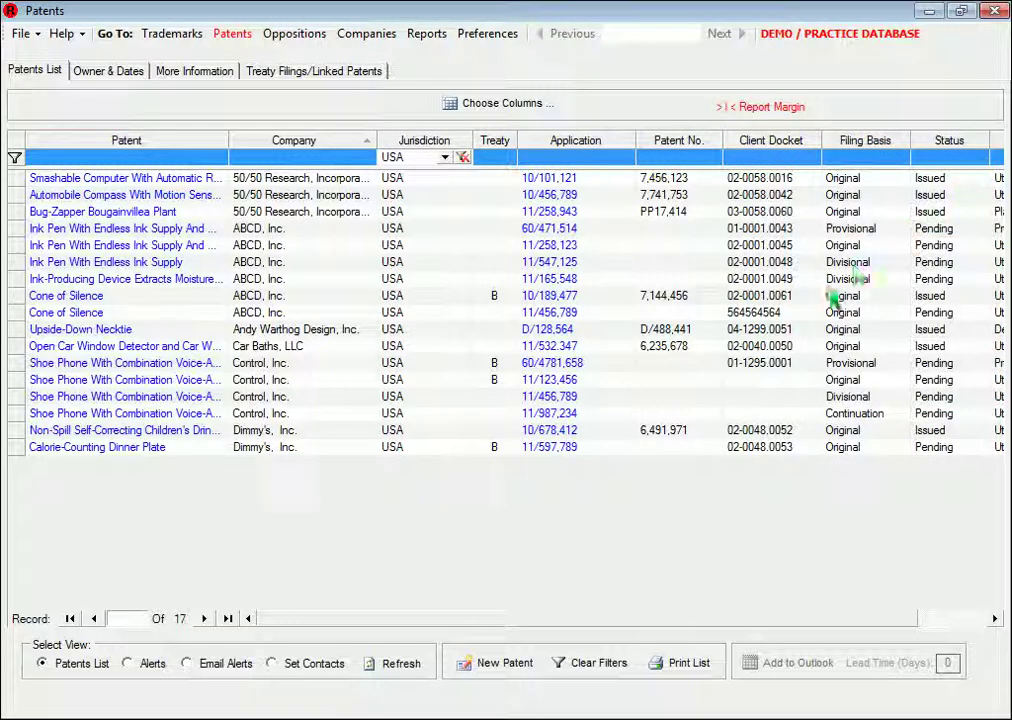
pyautogui.moveTo(892, 140); pyautogui.dragTo(893, 120)
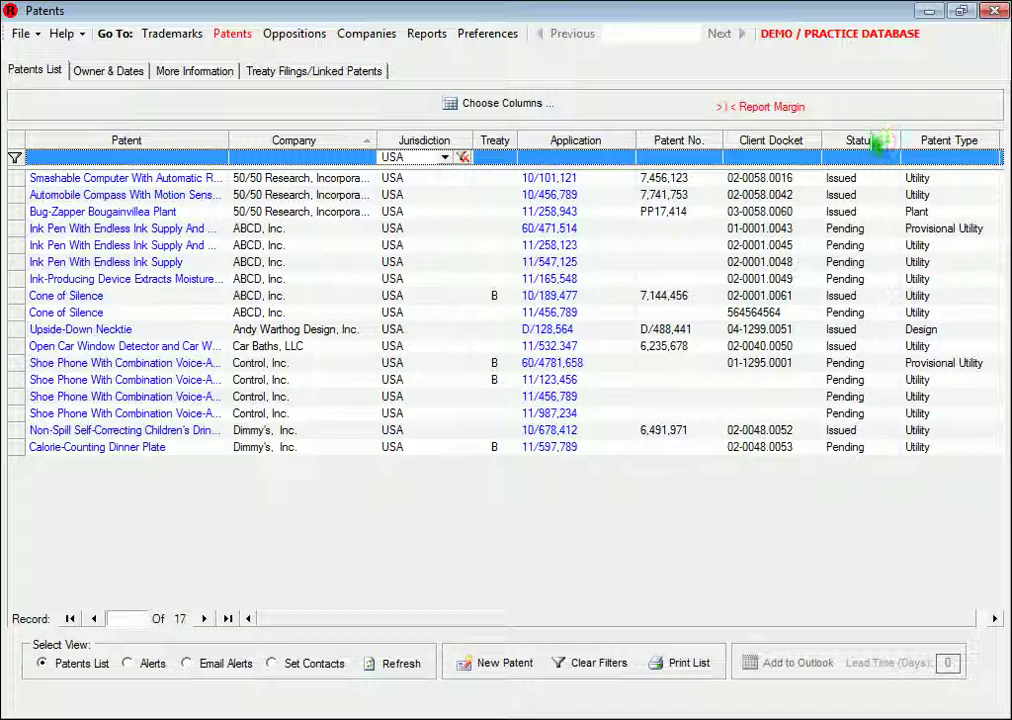
pyautogui.moveTo(862, 147); pyautogui.dragTo(662, 151)
pyautogui.click(463, 158)
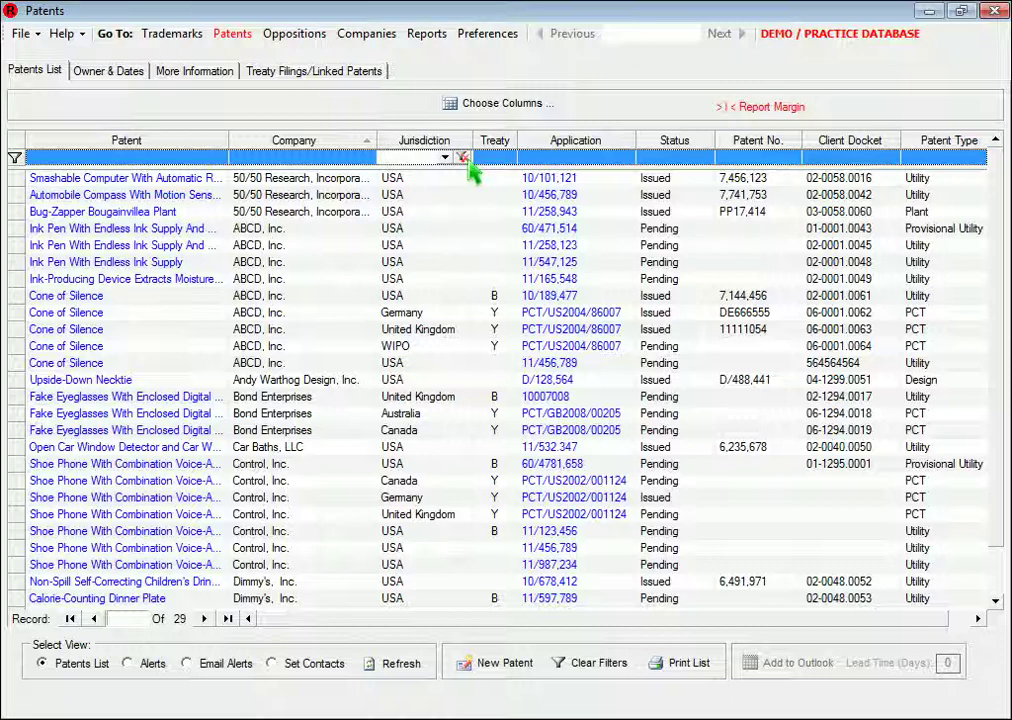
# Reset the patent grid to its default layout and move Status between Application and Patent No
pyautogui.rightClick(660, 365)
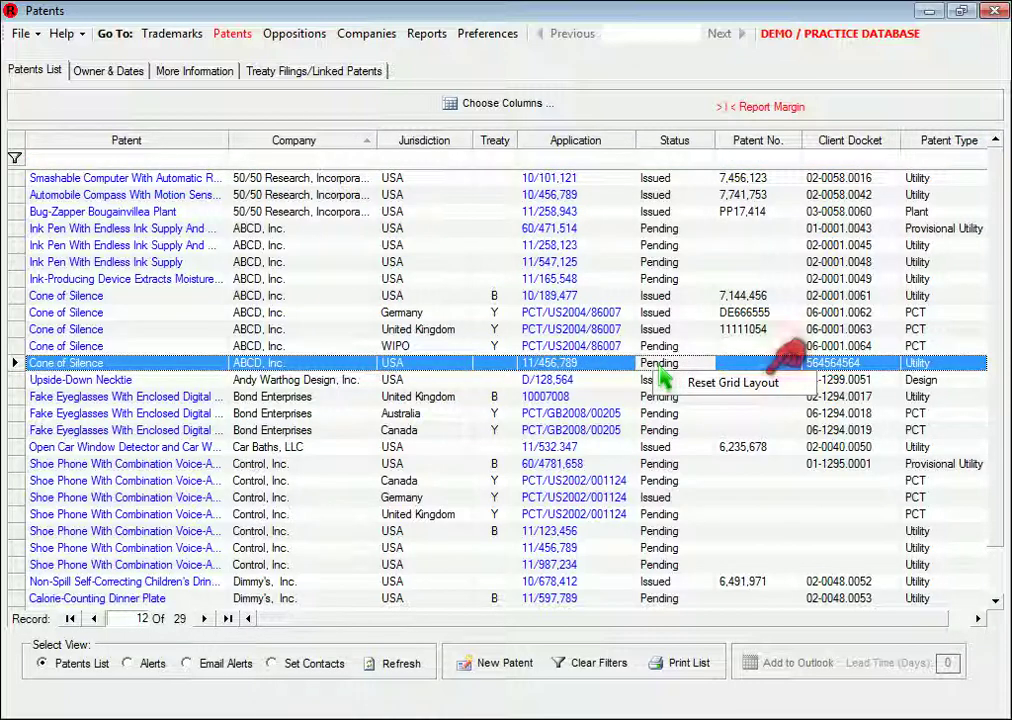
pyautogui.click(660, 386)
pyautogui.click(508, 430)
pyautogui.moveTo(840, 146); pyautogui.dragTo(646, 140)
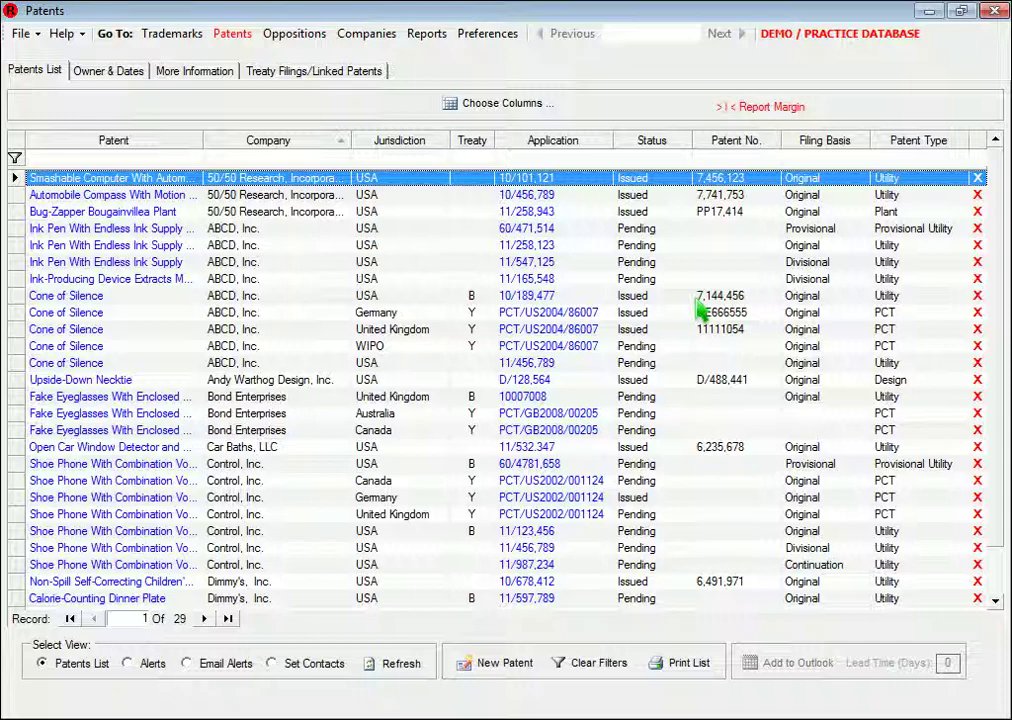
# Narrow the Jurisdiction, Company and Patent columns so all columns fit
pyautogui.moveTo(451, 142); pyautogui.dragTo(431, 148)
pyautogui.moveTo(351, 142); pyautogui.dragTo(336, 148)
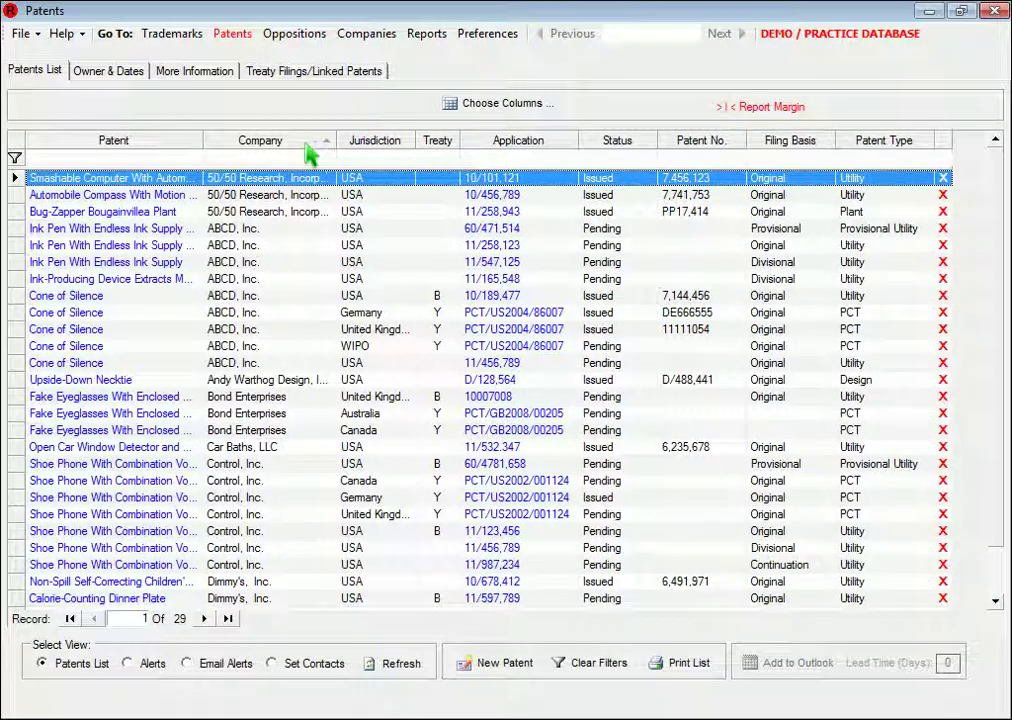
pyautogui.moveTo(204, 142); pyautogui.dragTo(180, 150)
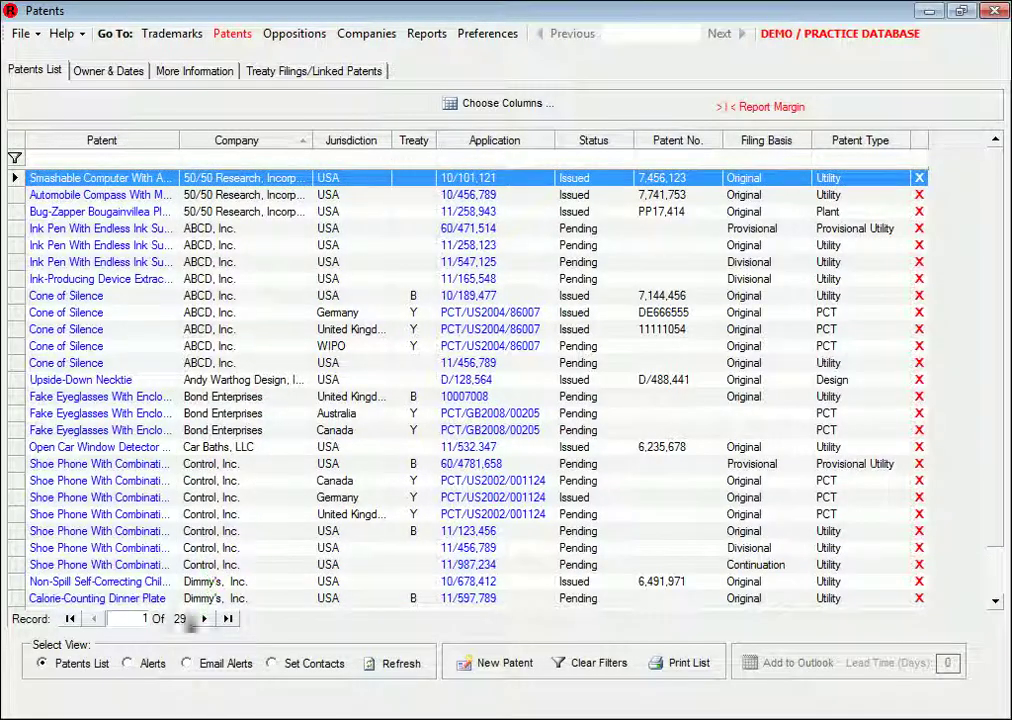
# Show patent alerts ending six months from today (Feb 13 to Oct 13, 2014)
pyautogui.click(129, 663)
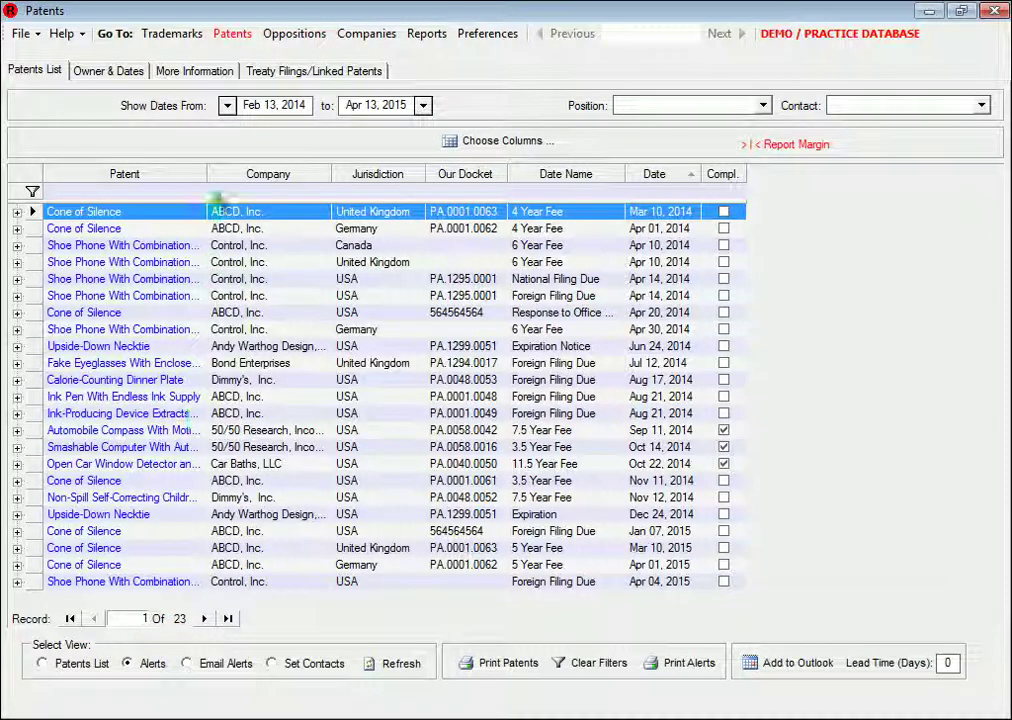
pyautogui.click(227, 106)
pyautogui.click(227, 110)
pyautogui.click(423, 106)
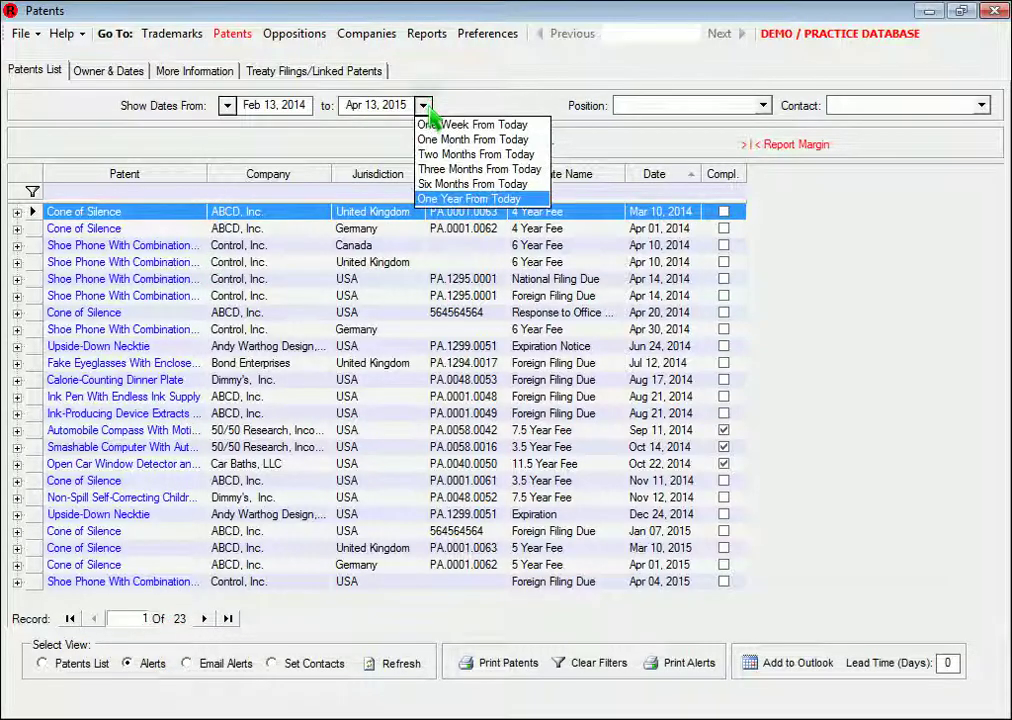
pyautogui.click(440, 185)
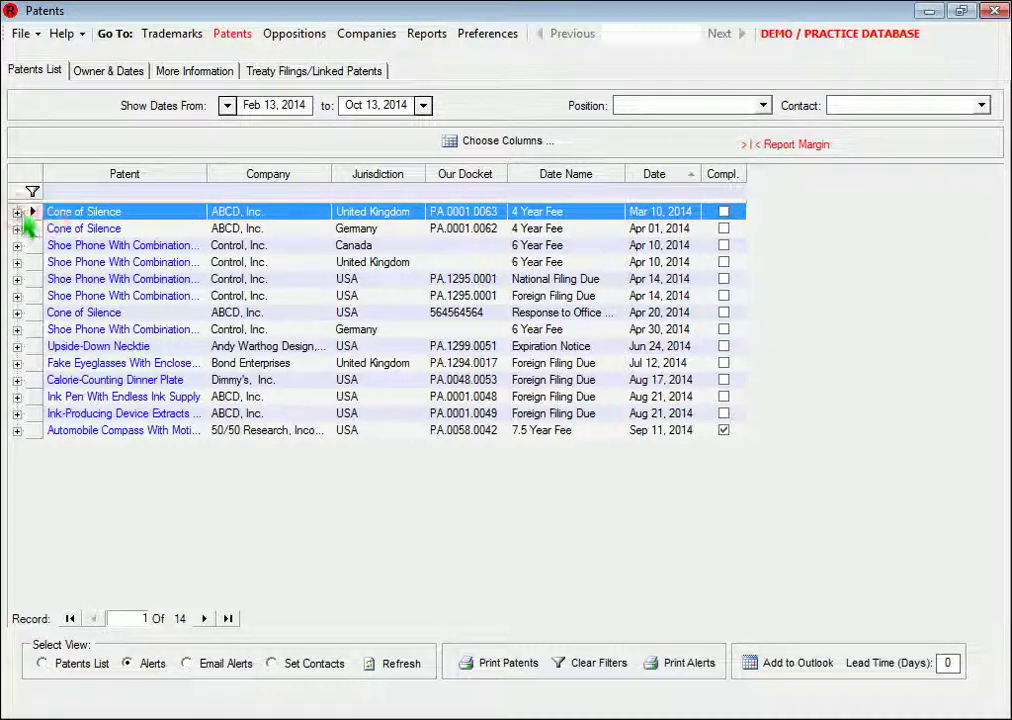
# Expand and collapse the UK and Germany Cone of Silence fee dates
pyautogui.click(16, 212)
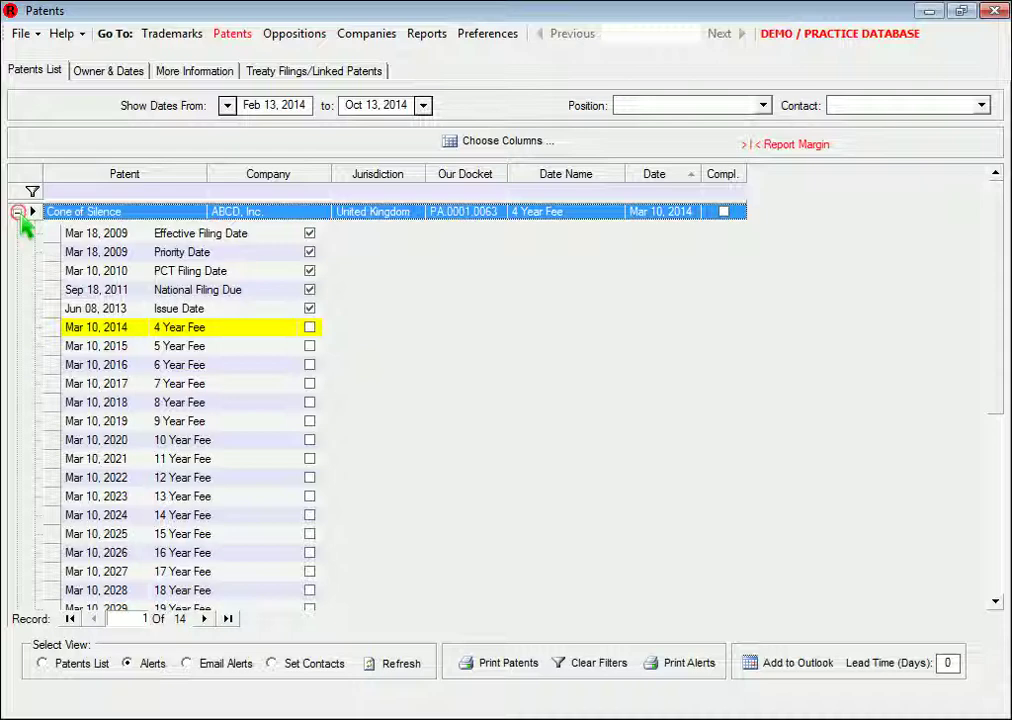
pyautogui.click(16, 212)
pyautogui.click(16, 228)
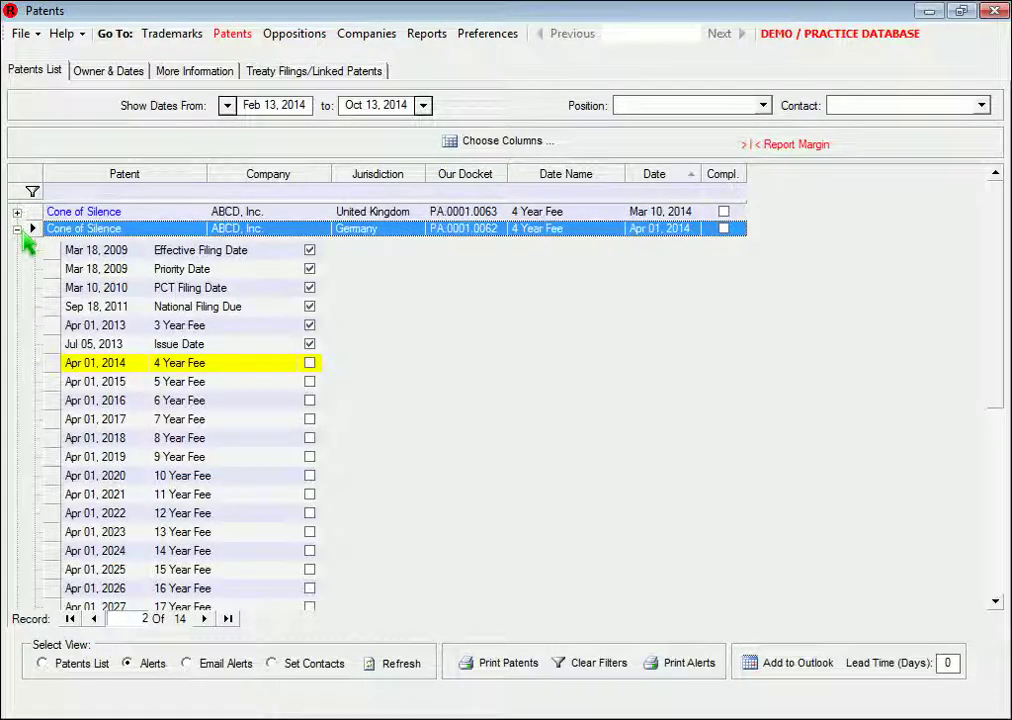
pyautogui.click(17, 229)
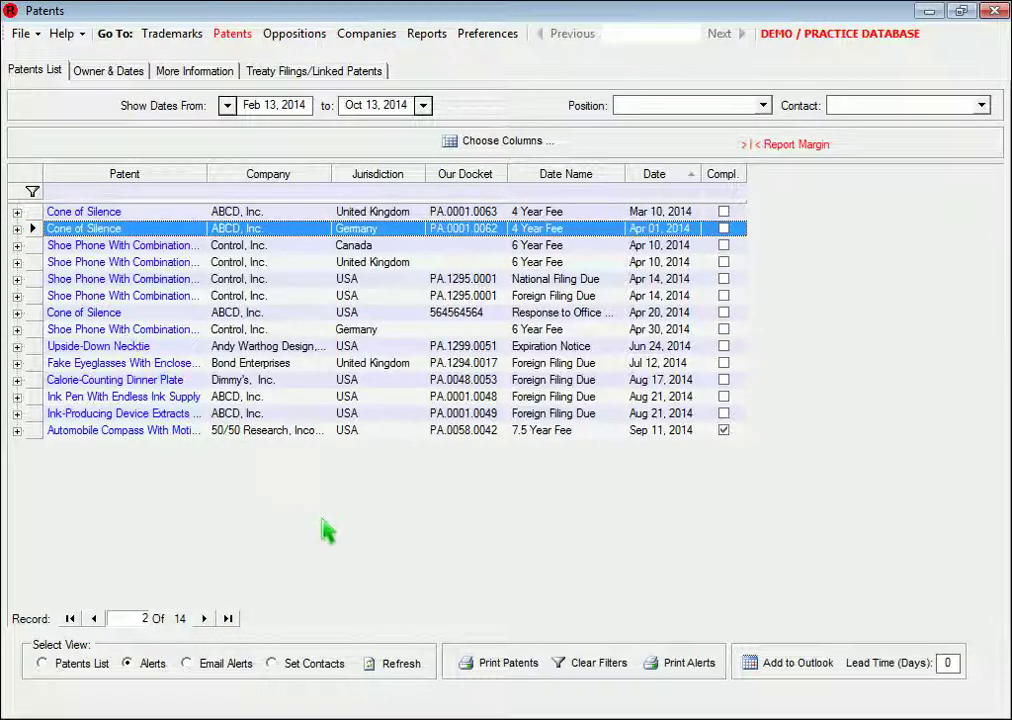
# Preview the alerts report, then filter alerts to the responsible attorney, leaving 11
pyautogui.click(684, 663)
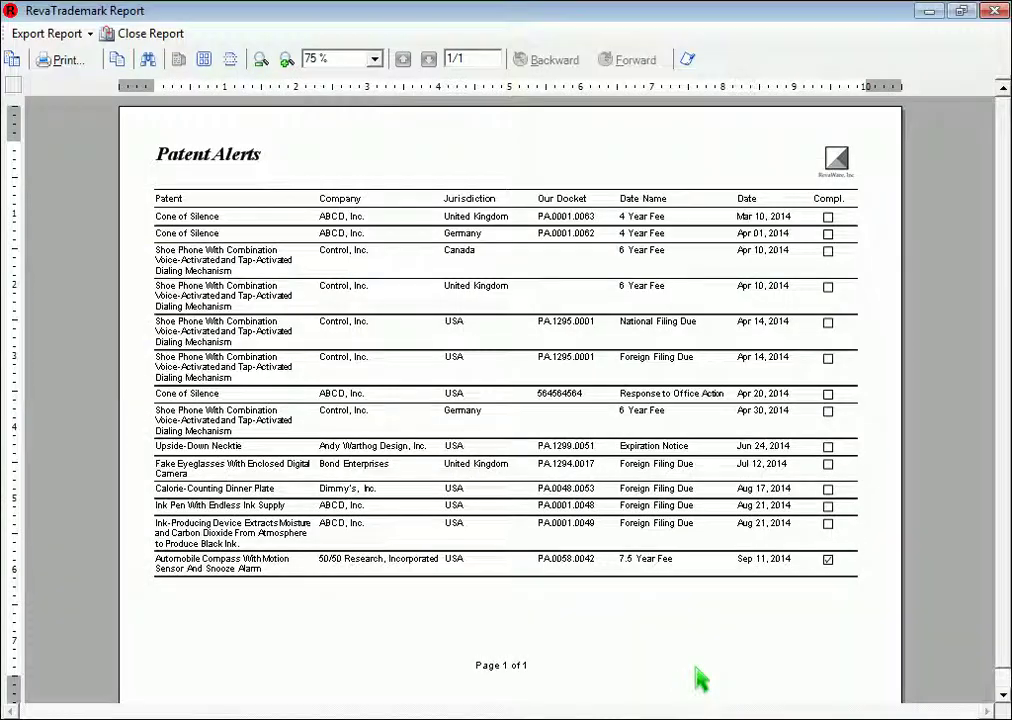
pyautogui.click(148, 34)
pyautogui.click(763, 106)
pyautogui.write('responsible Attorney')
pyautogui.click(766, 108)
pyautogui.click(838, 108)
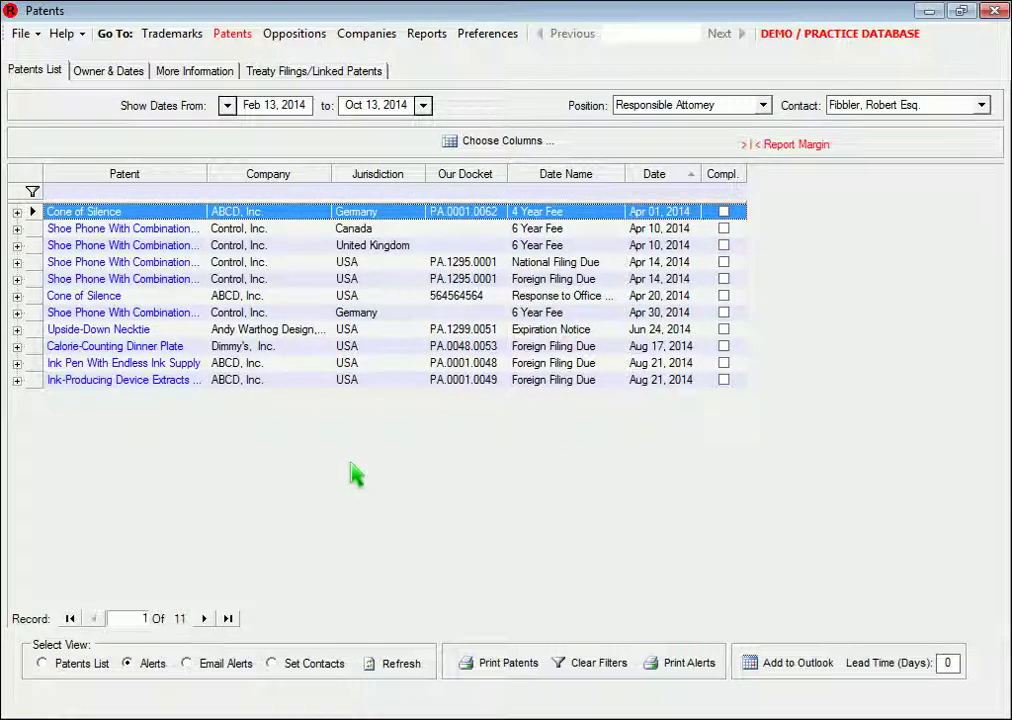
# Add the Canada and United Kingdom Shoe Phone fee alerts to the Outlook calendar
pyautogui.click(32, 228)
pyautogui.keyDown('shift'); pyautogui.click(32, 245); pyautogui.keyUp('shift')
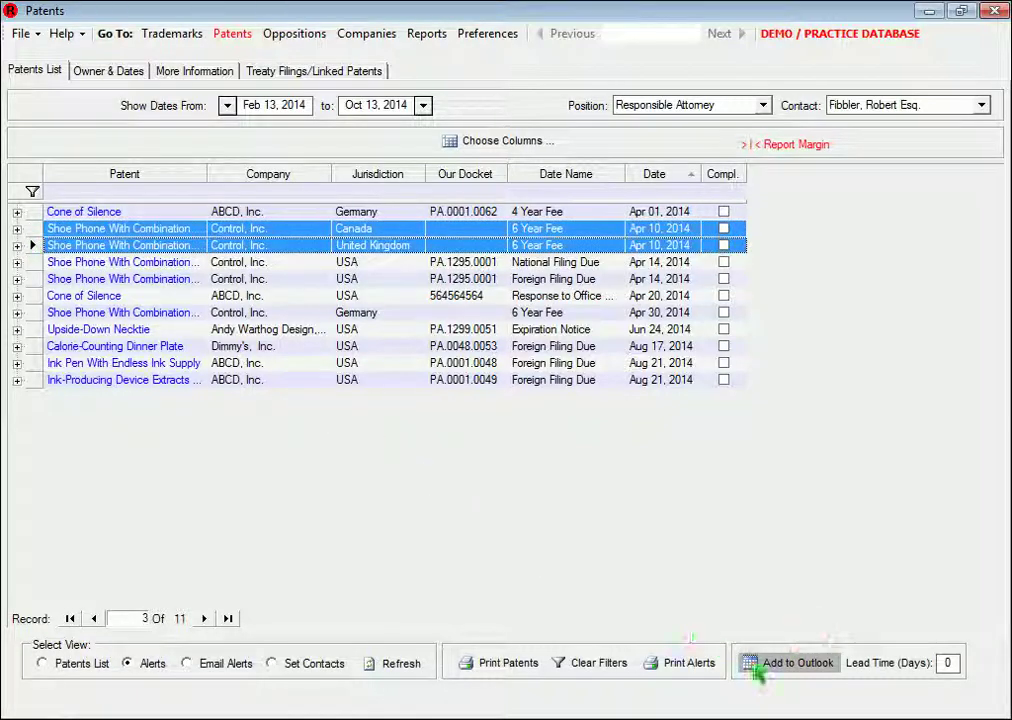
pyautogui.click(754, 668)
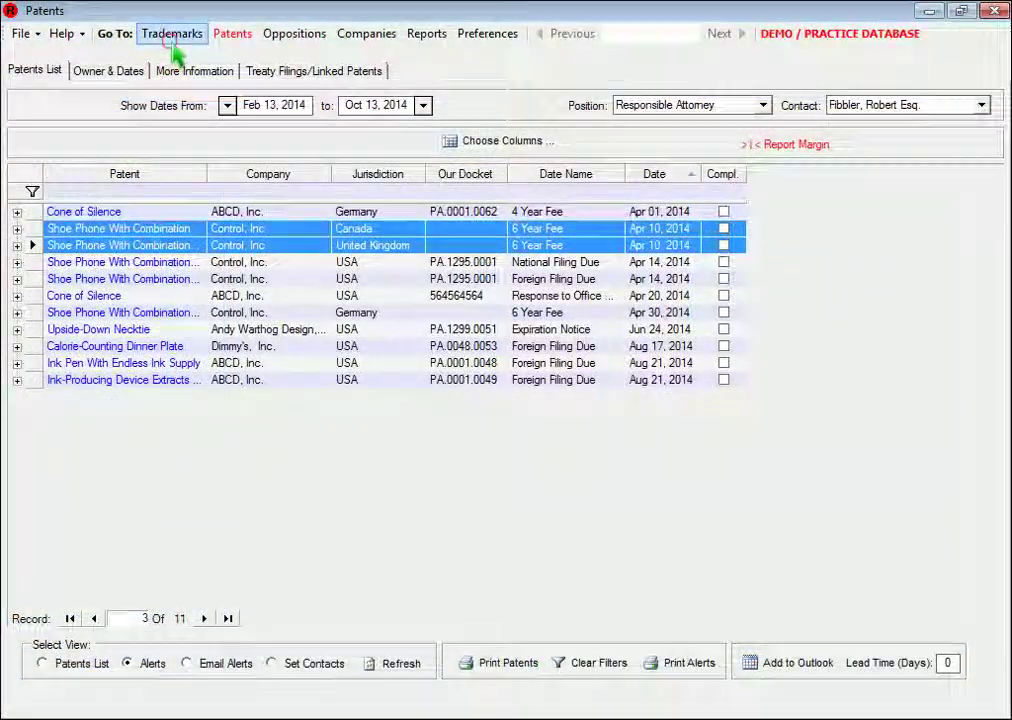
# Open 50/50 RESEARCH and merge its corporate counsel into the Sec8Affidavit Word letter
pyautogui.click(172, 36)
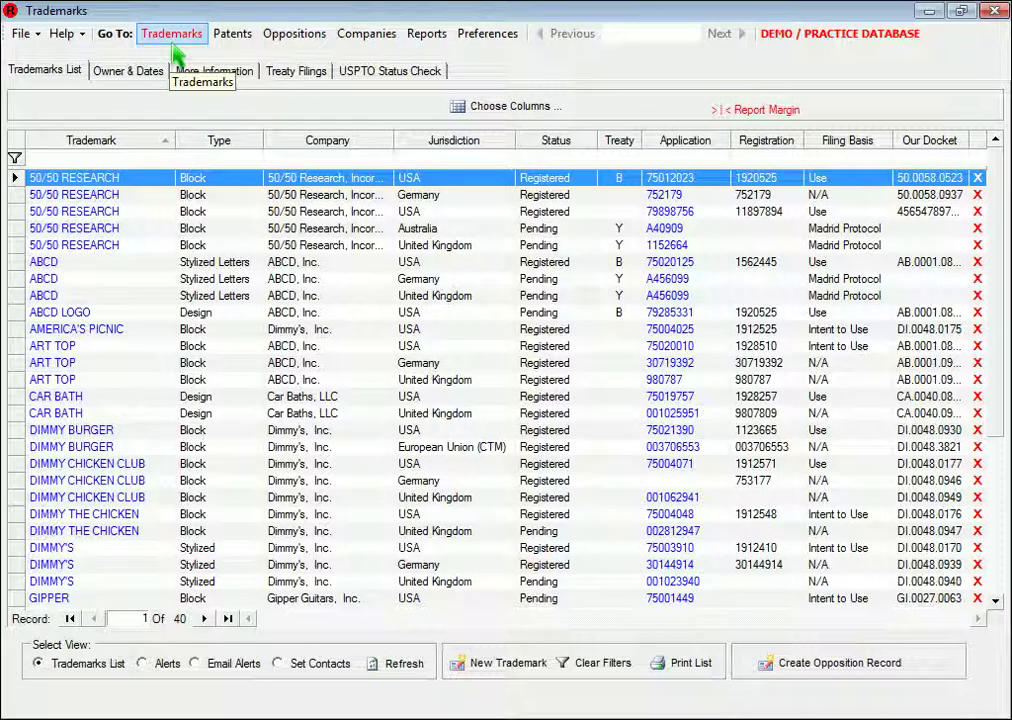
pyautogui.doubleClick(107, 182)
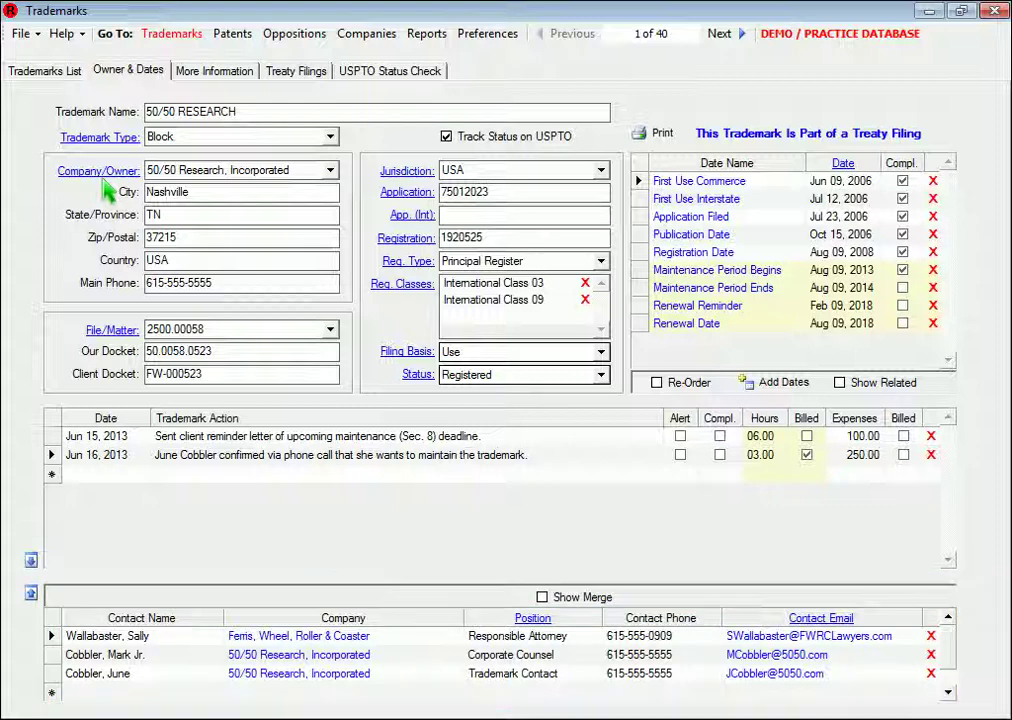
pyautogui.click(577, 600)
pyautogui.click(584, 655)
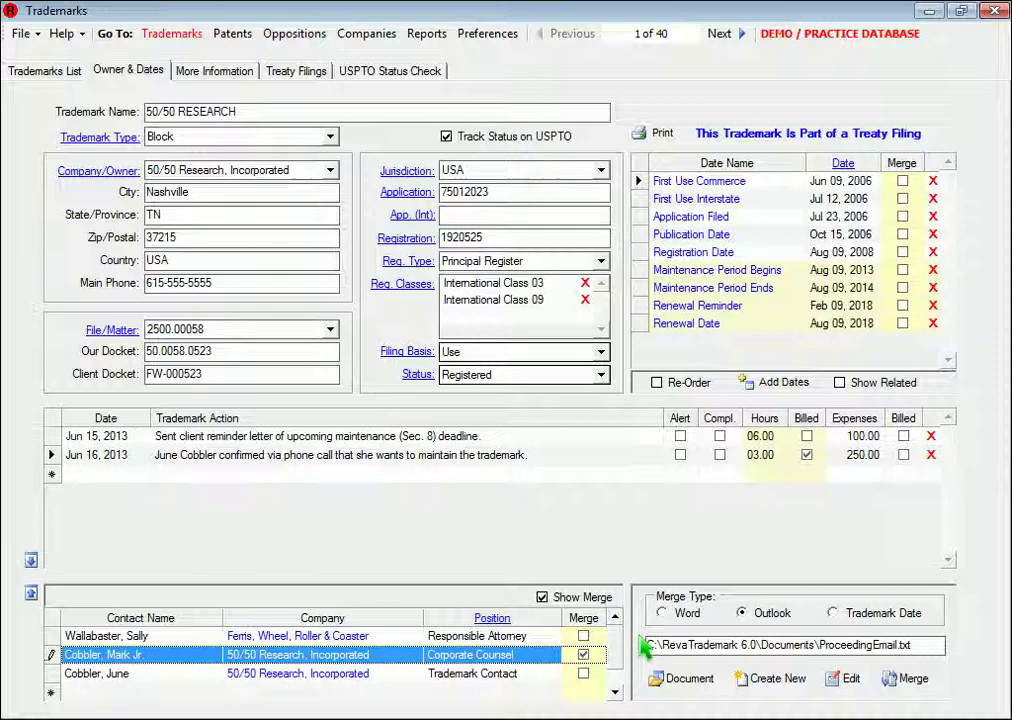
pyautogui.click(690, 613)
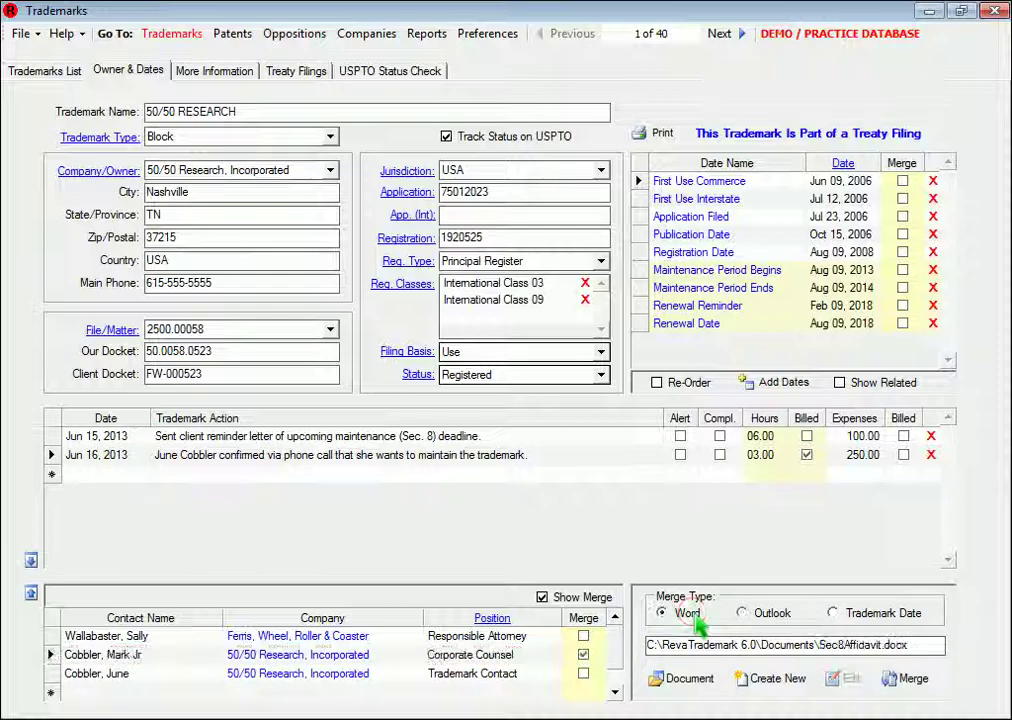
pyautogui.click(910, 679)
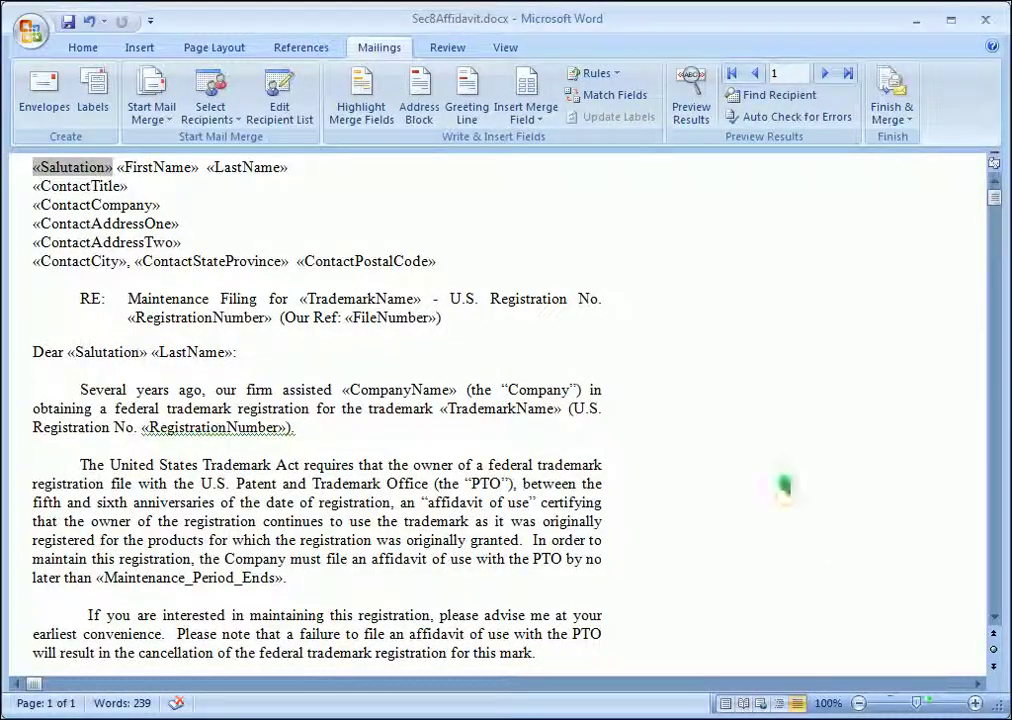
# Finish the merge as individual documents for all records, producing the filled affidavit letter
pyautogui.click(533, 118)
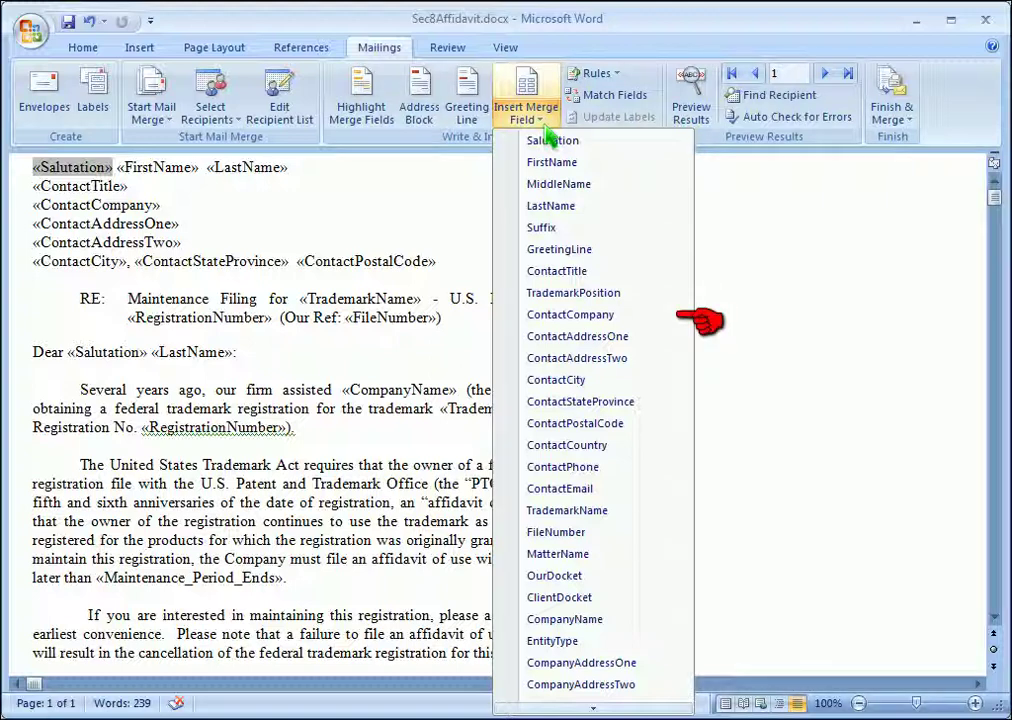
pyautogui.click(831, 276)
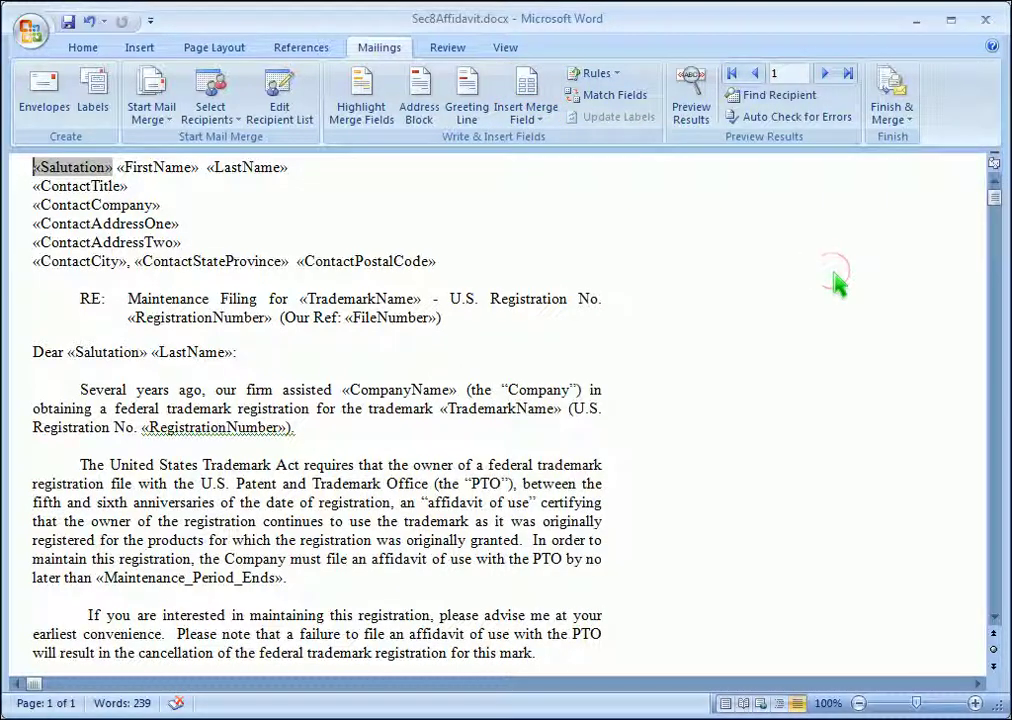
pyautogui.click(892, 112)
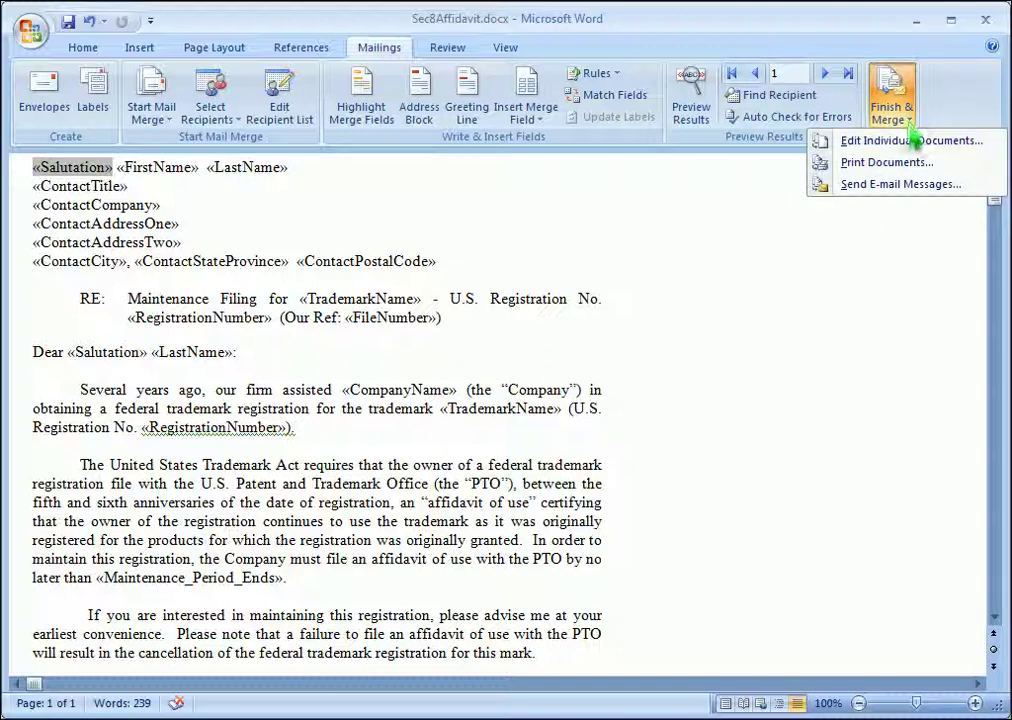
pyautogui.click(913, 143)
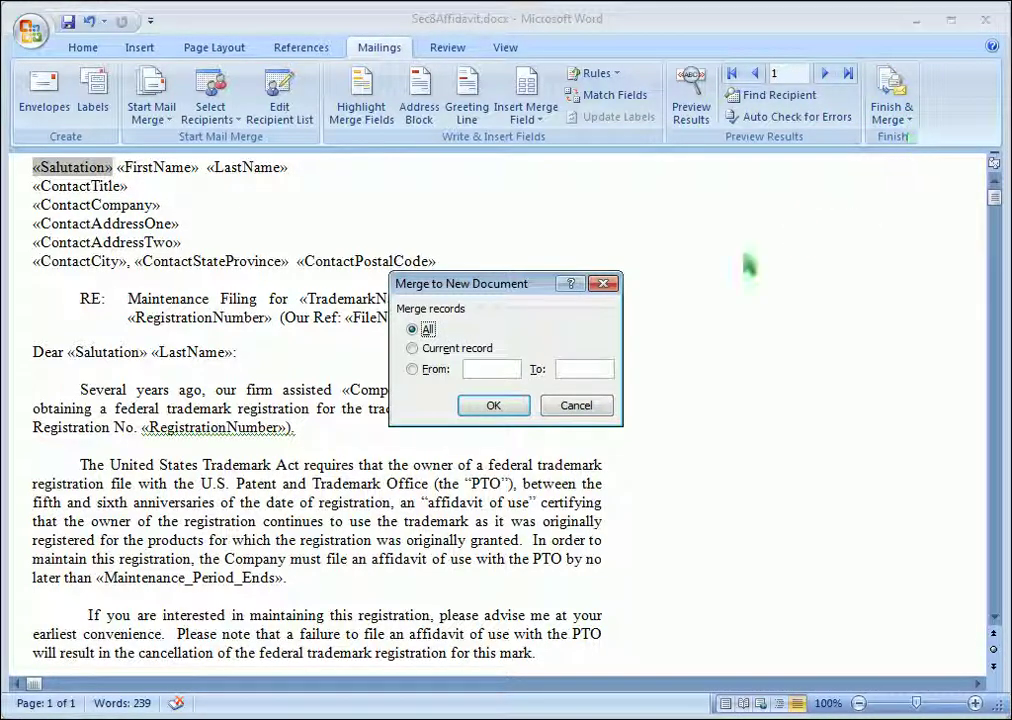
pyautogui.click(513, 408)
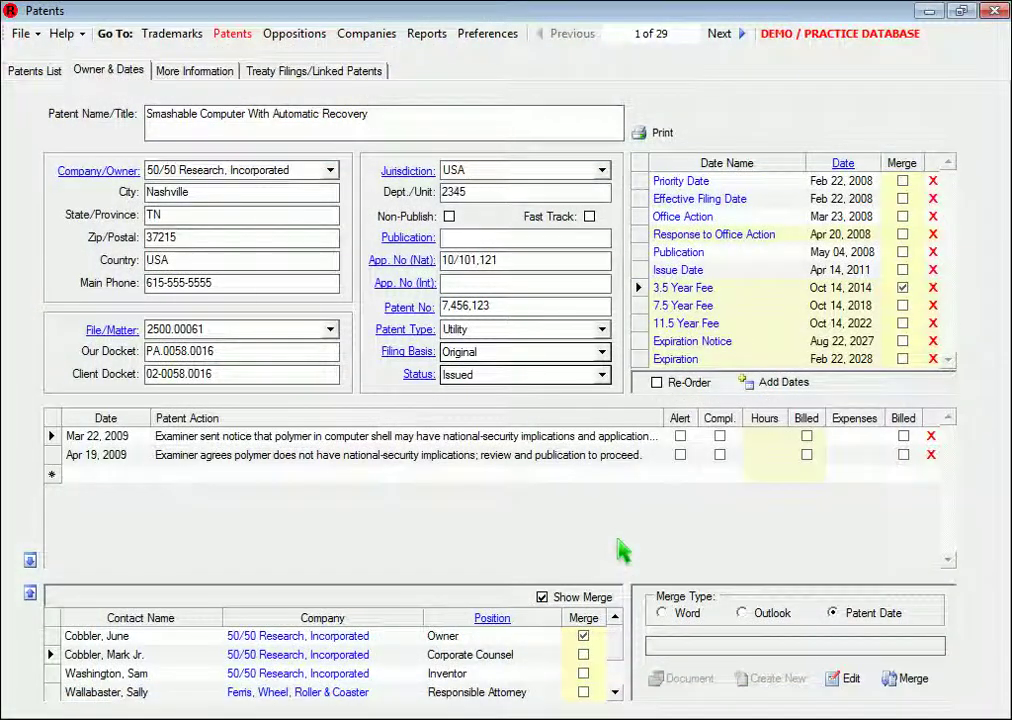
# Merge the patent fee date into an Outlook e-mail, then view Shoe Phone's abstract, claims and linked documents
pyautogui.click(903, 679)
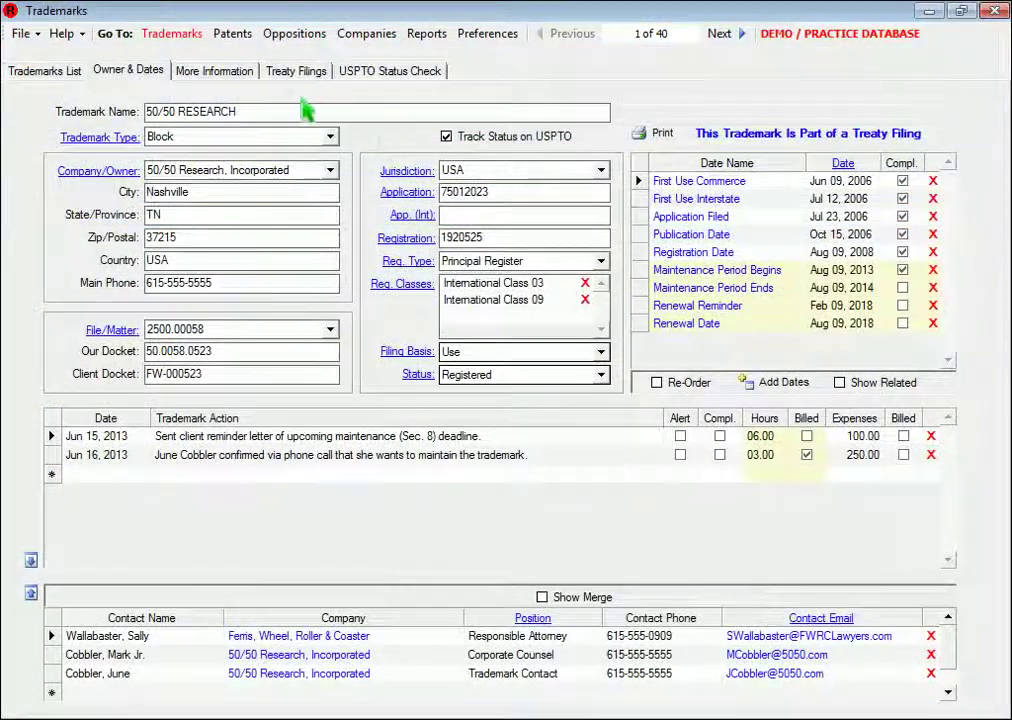
pyautogui.click(249, 79)
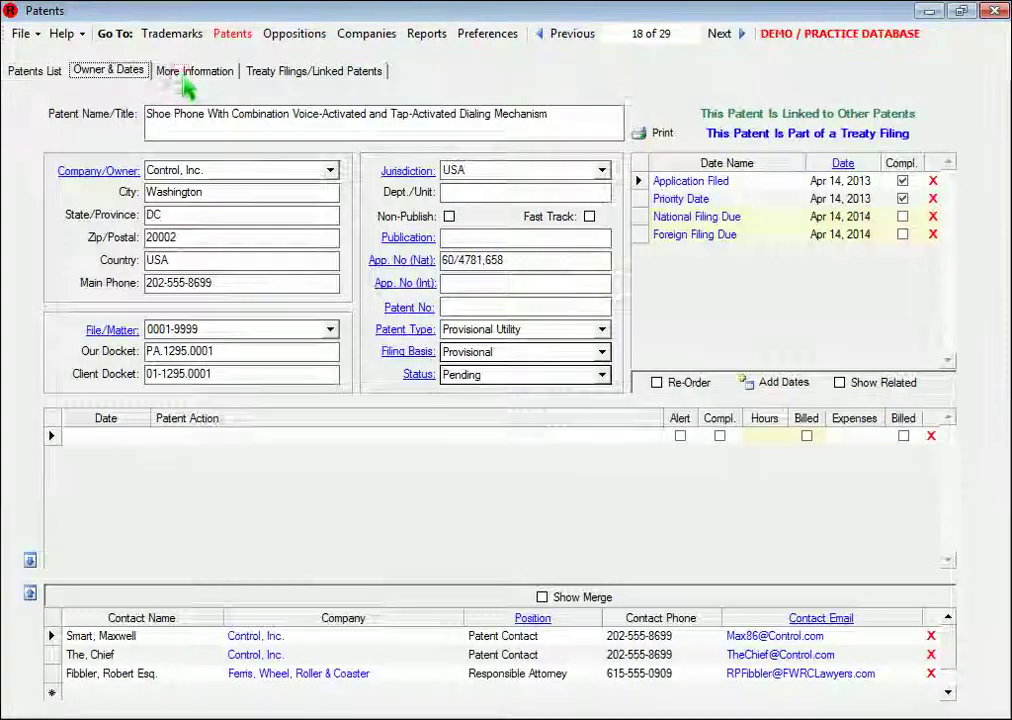
pyautogui.click(186, 80)
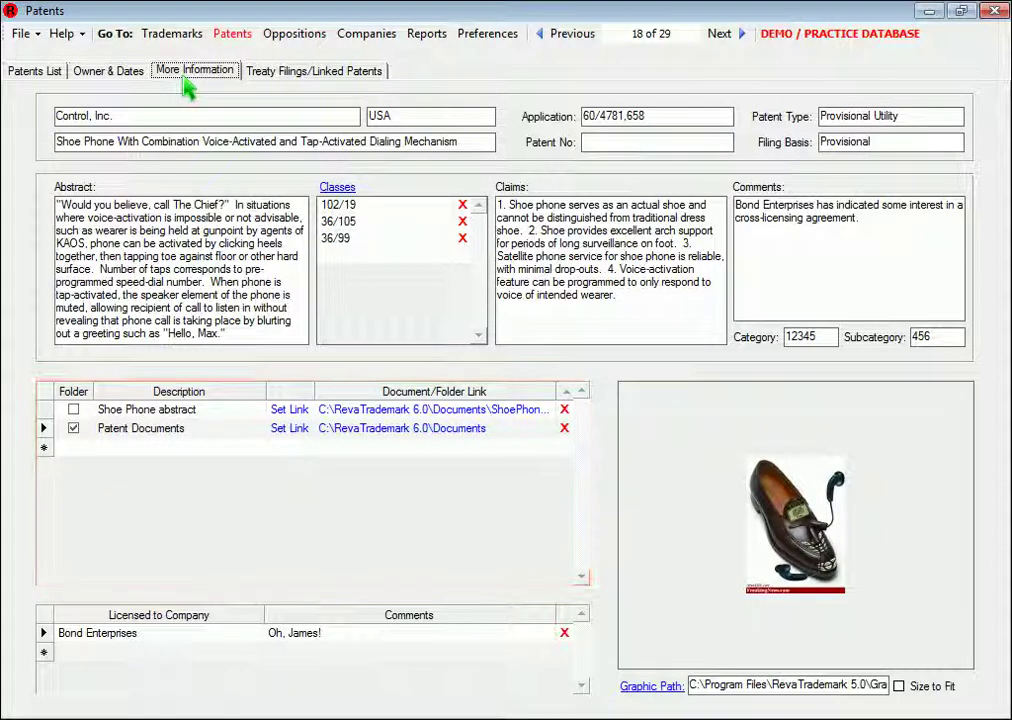
# Open the Shoe Phone abstract and documents folder, then view 50/50 RESEARCH's treaty filings
pyautogui.click(425, 409)
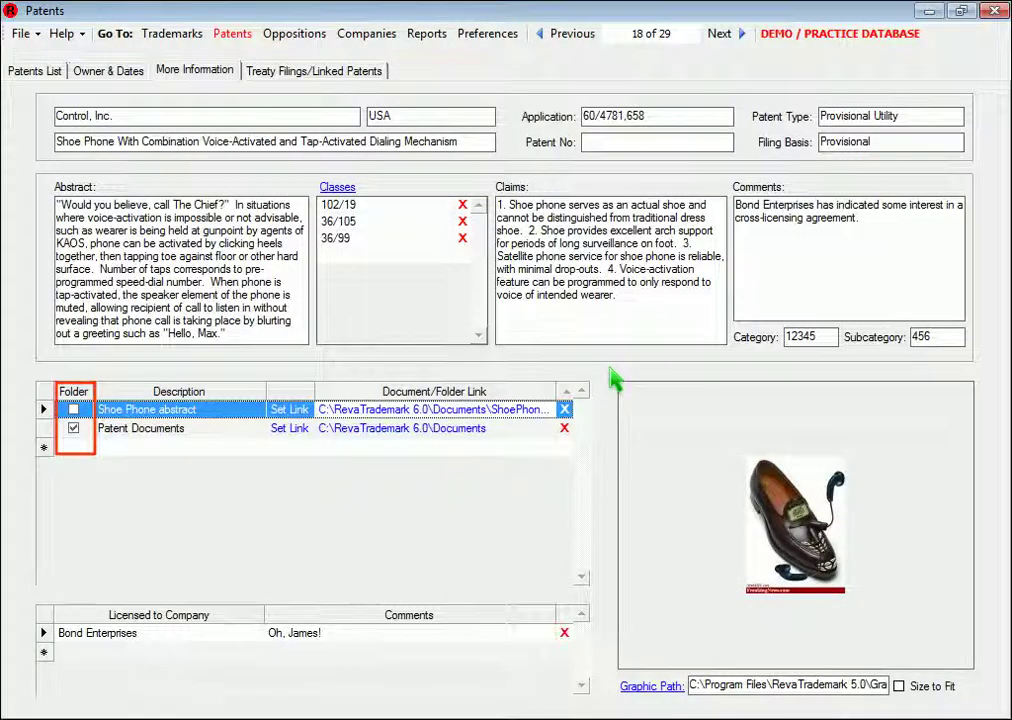
pyautogui.click(434, 428)
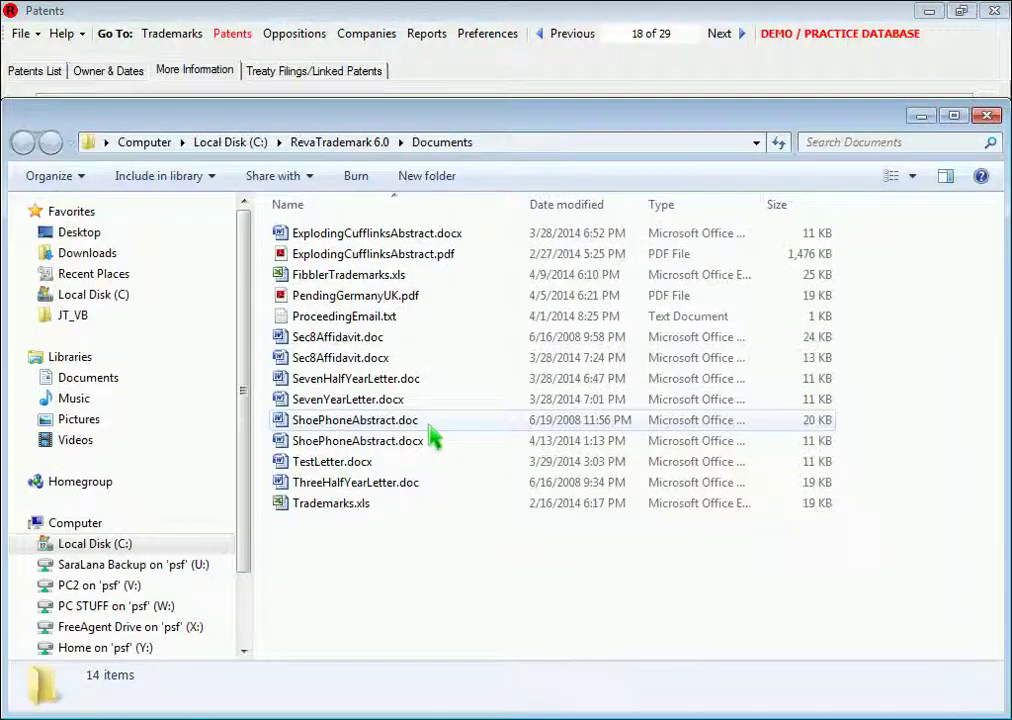
pyautogui.click(996, 117)
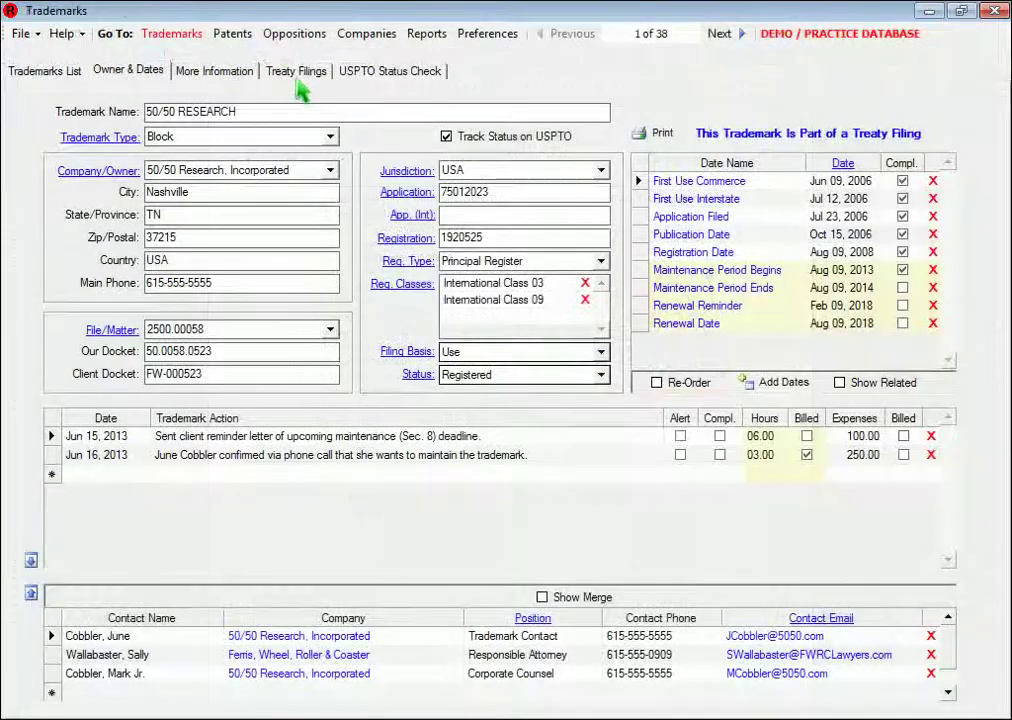
pyautogui.click(298, 80)
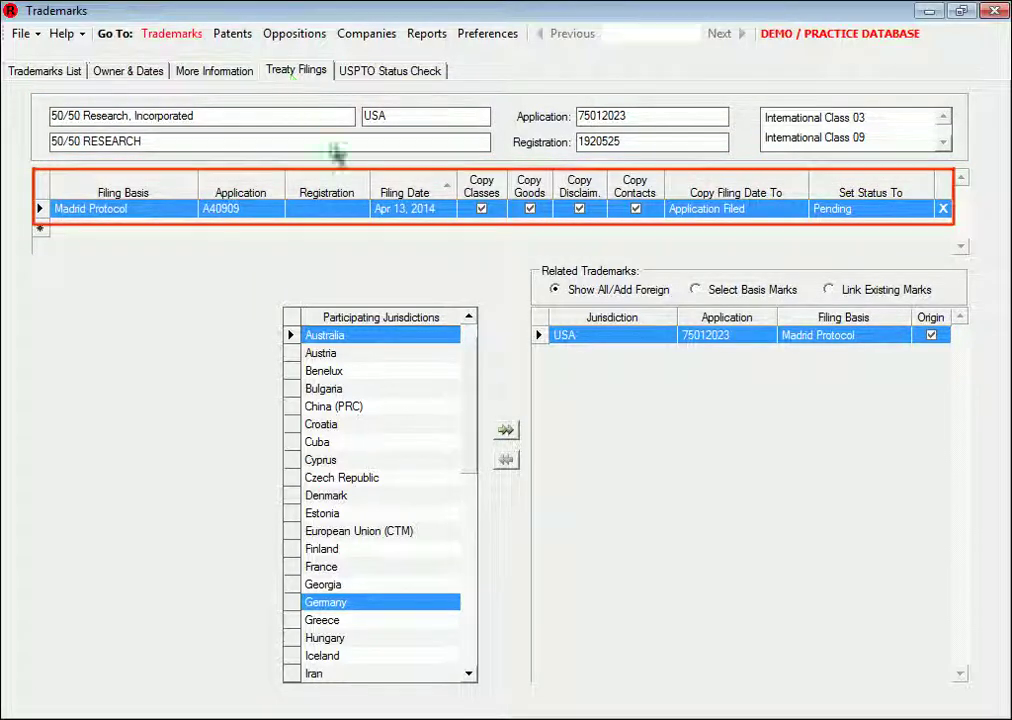
# Add the chosen Madrid Protocol jurisdictions and open the Australia filing's related trademarks
pyautogui.click(508, 434)
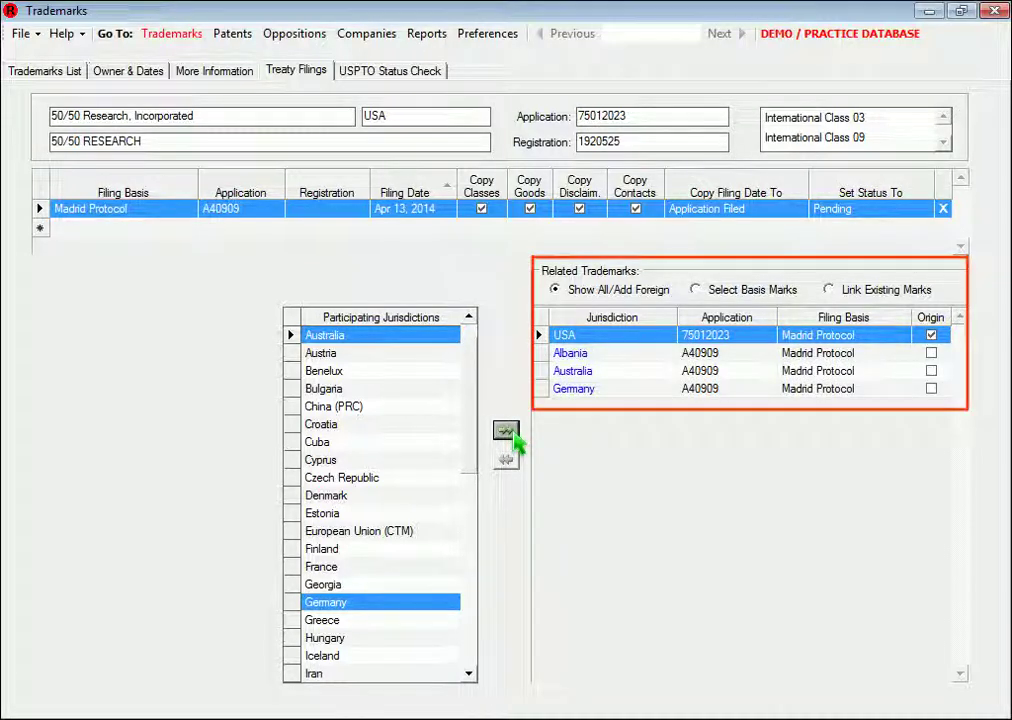
pyautogui.click(585, 373)
pyautogui.click(837, 384)
# Add a completed Apr 18, 2014 registration date to the Australia, Albania and Germany filings
pyautogui.click(798, 391)
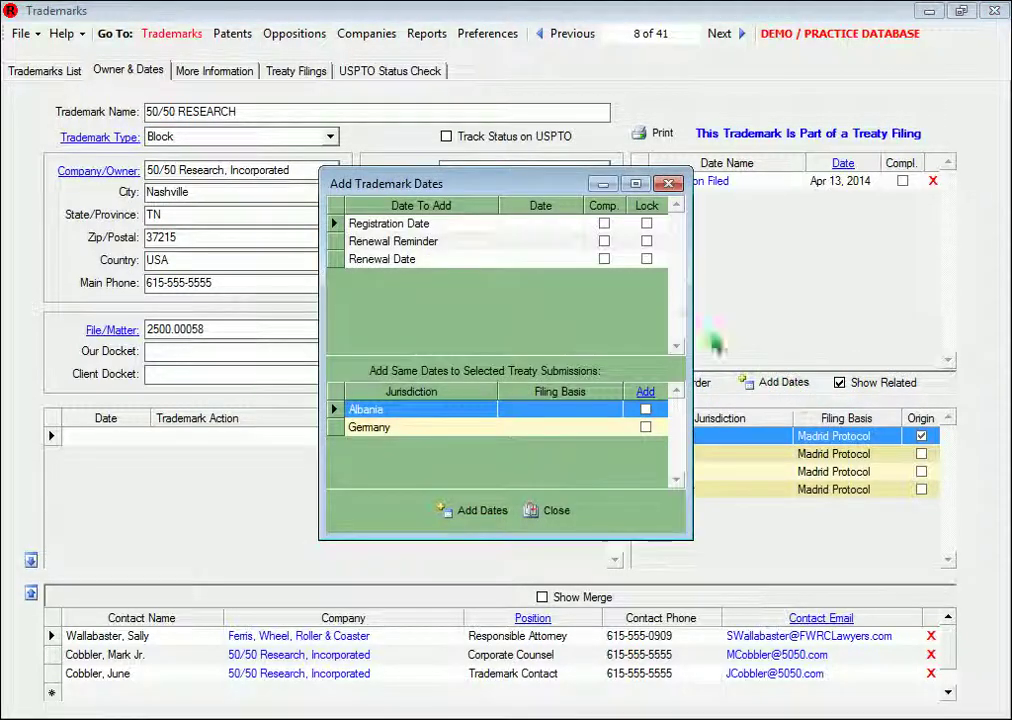
pyautogui.click(572, 222)
pyautogui.click(575, 222)
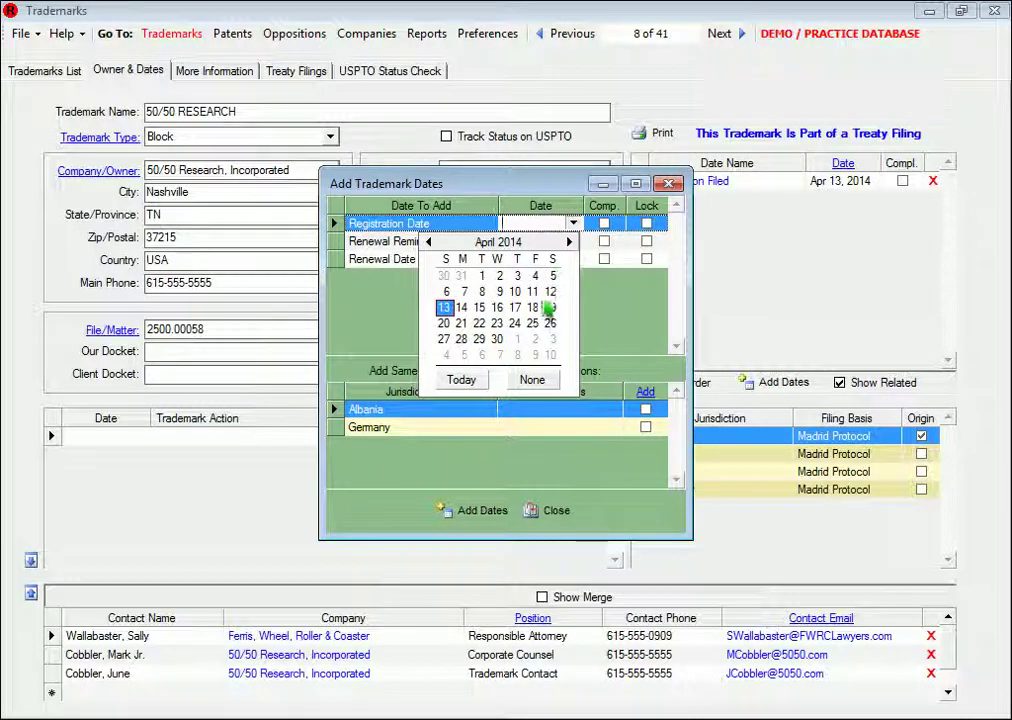
pyautogui.click(538, 312)
pyautogui.click(604, 223)
pyautogui.click(645, 409)
pyautogui.click(645, 427)
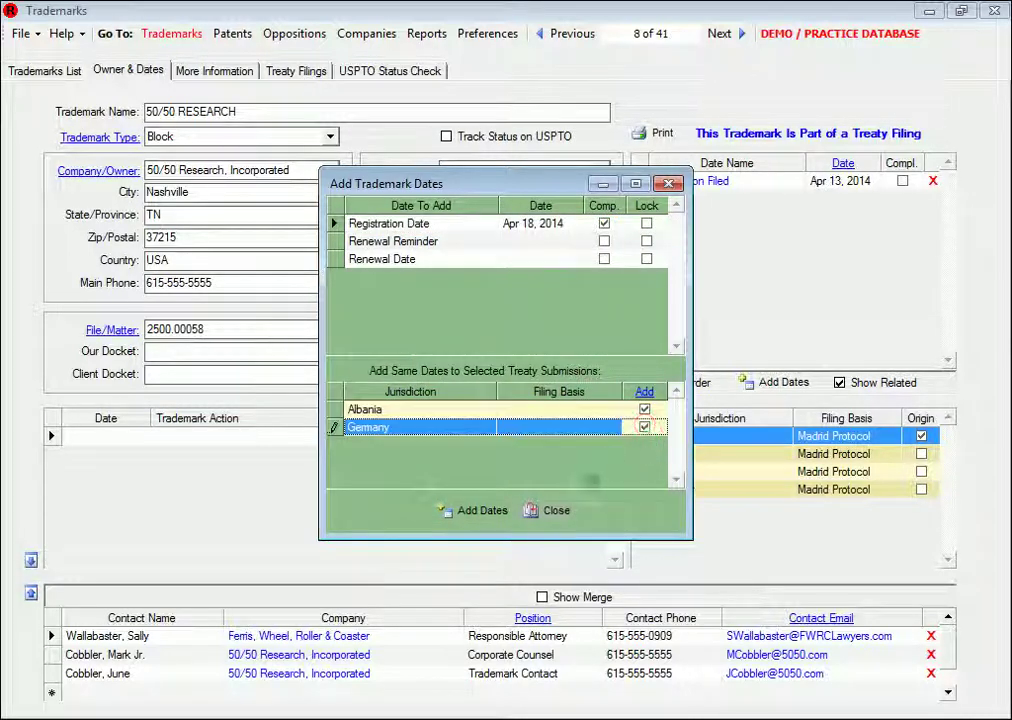
pyautogui.click(472, 512)
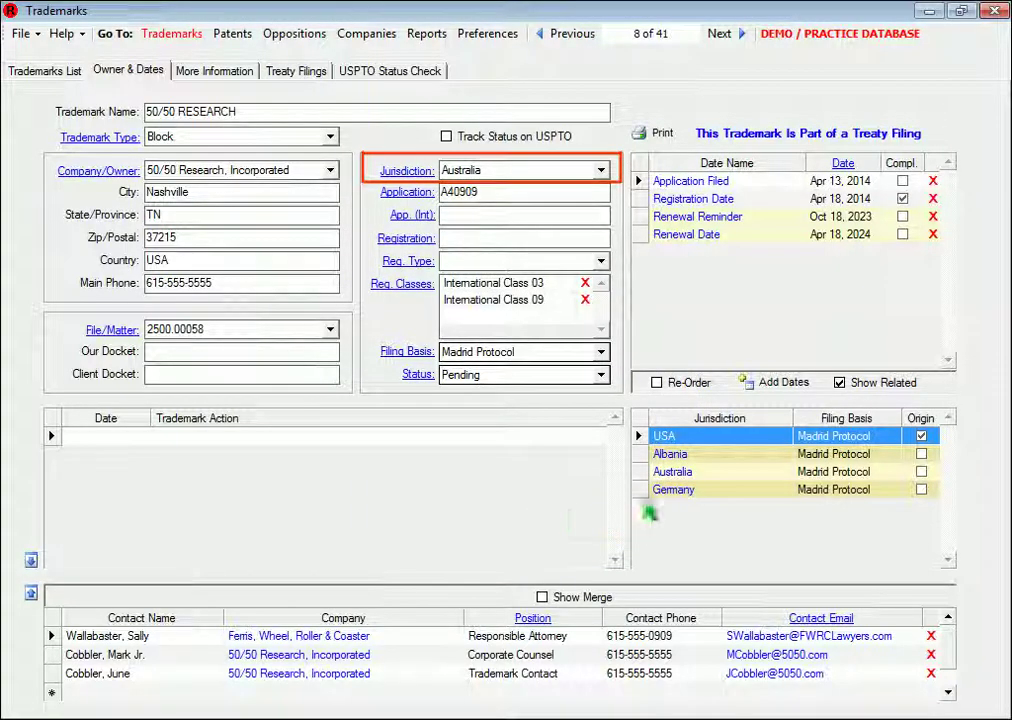
pyautogui.click(671, 490)
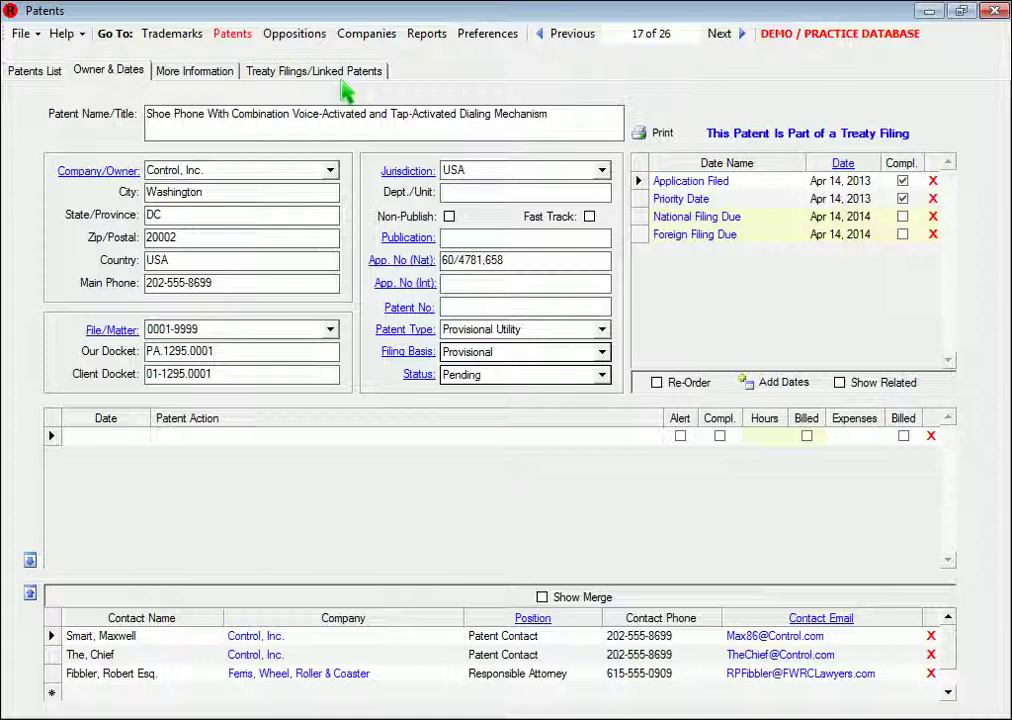
# Link utility application 11/123,456, filed Apr 04, 2014, to the Shoe Phone provisional and open it
pyautogui.click(341, 78)
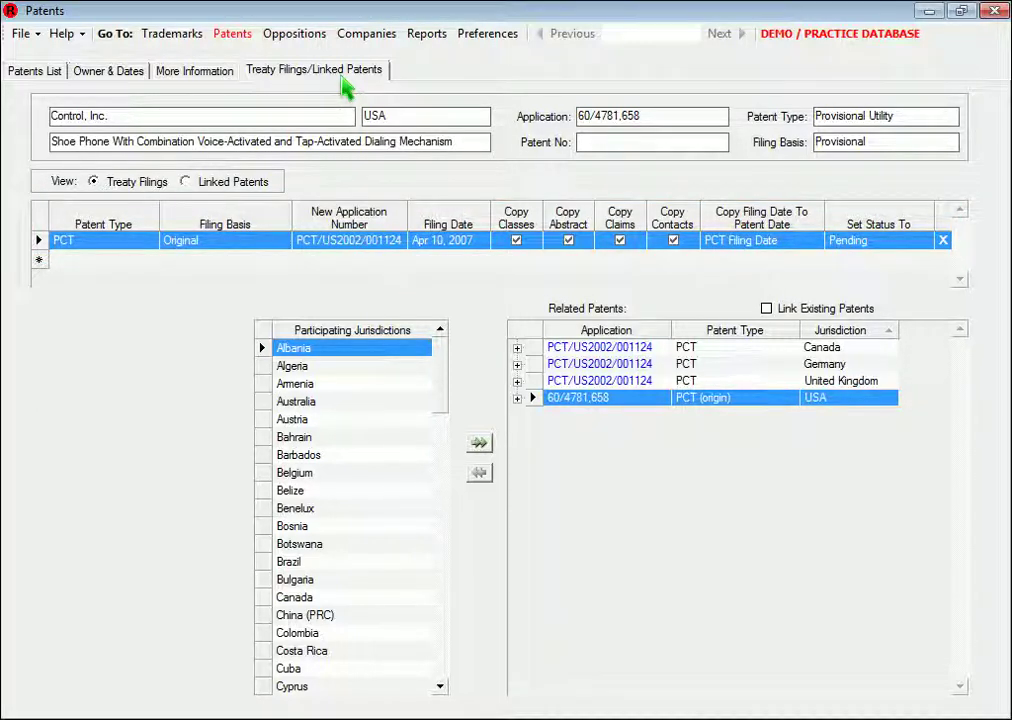
pyautogui.click(241, 195)
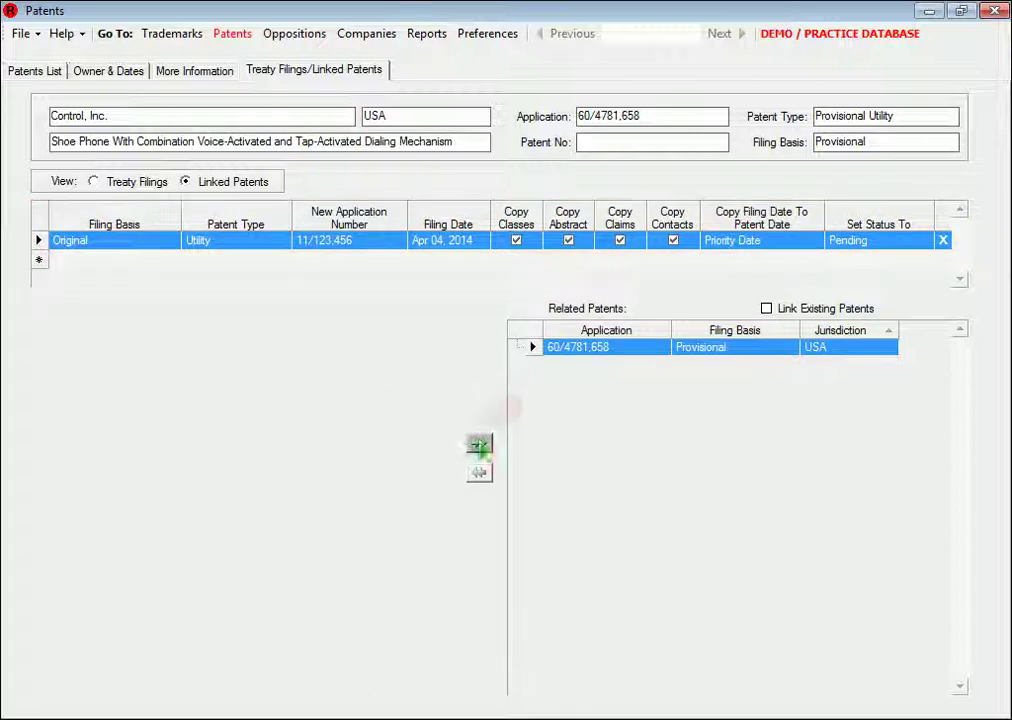
pyautogui.click(486, 450)
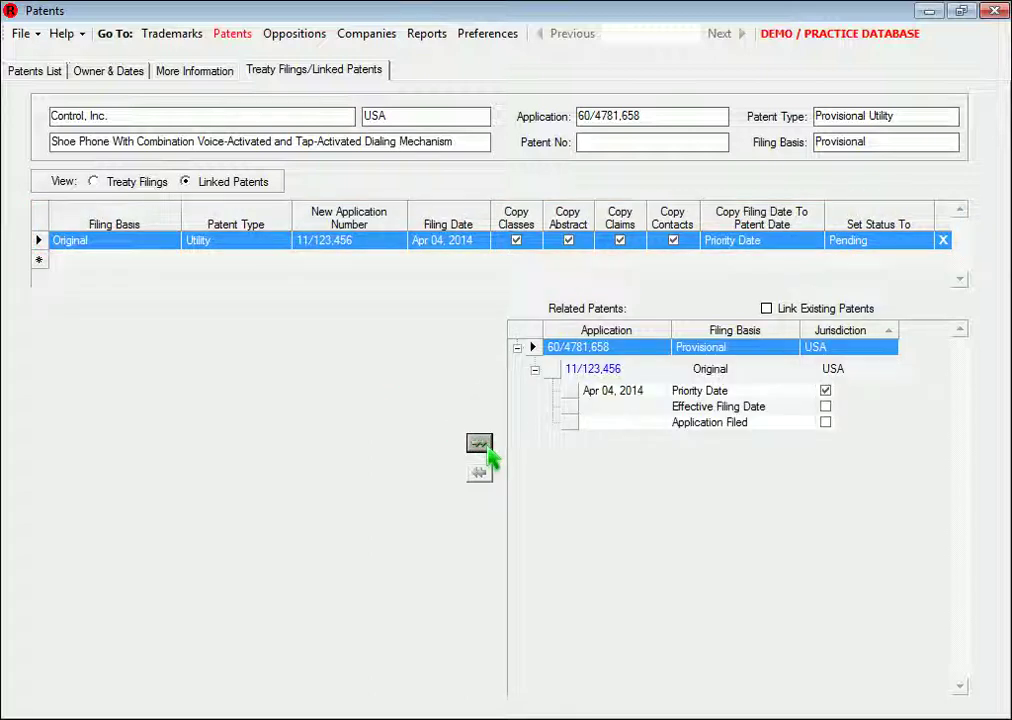
pyautogui.click(562, 378)
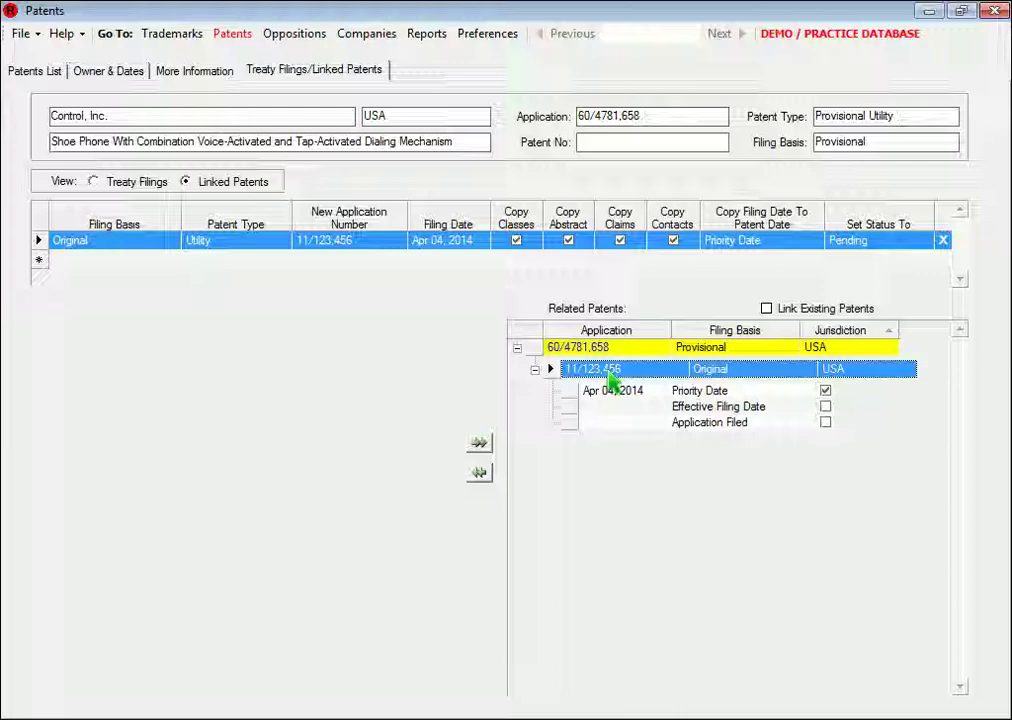
pyautogui.doubleClick(604, 378)
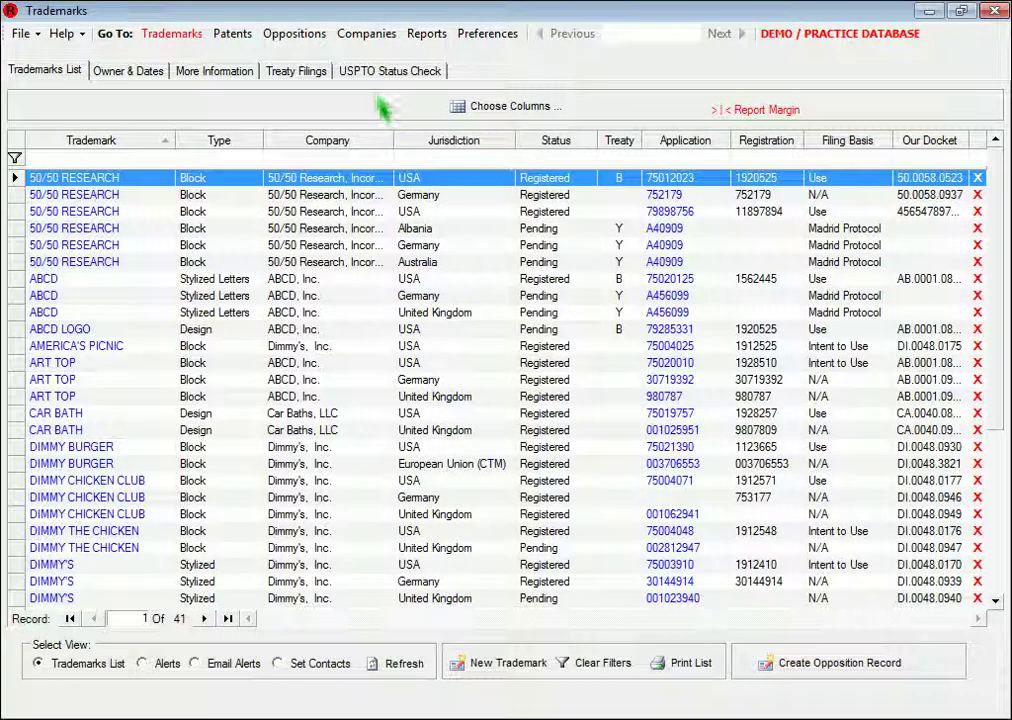
# Turn on USPTO status tracking for the 50/50 RESEARCH trademark
pyautogui.click(372, 78)
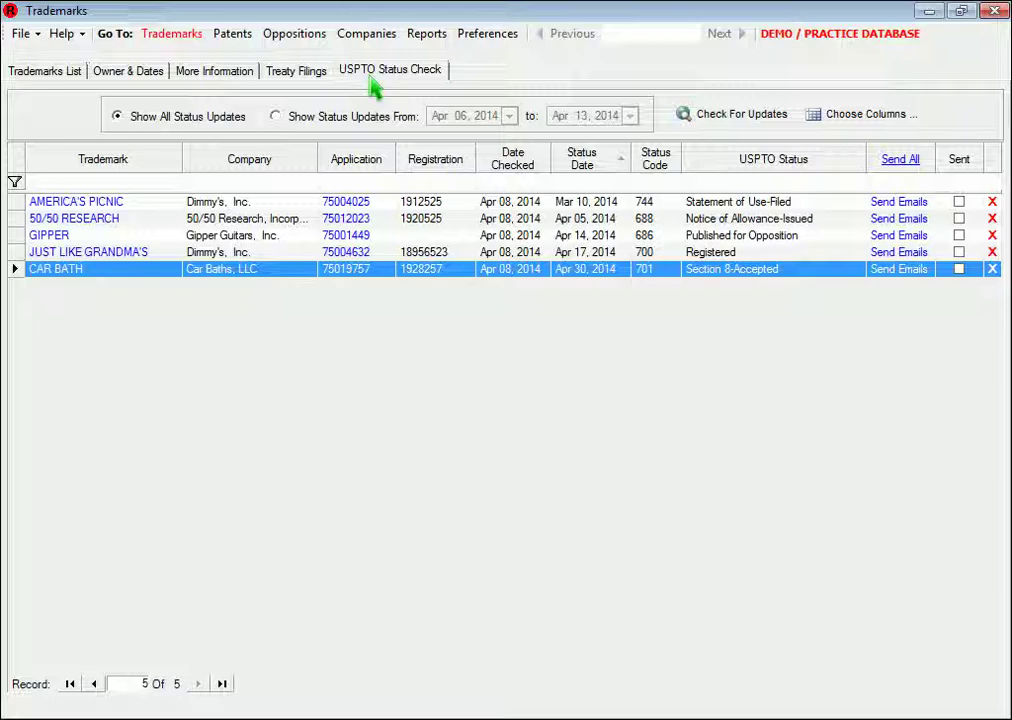
pyautogui.click(130, 72)
pyautogui.click(447, 137)
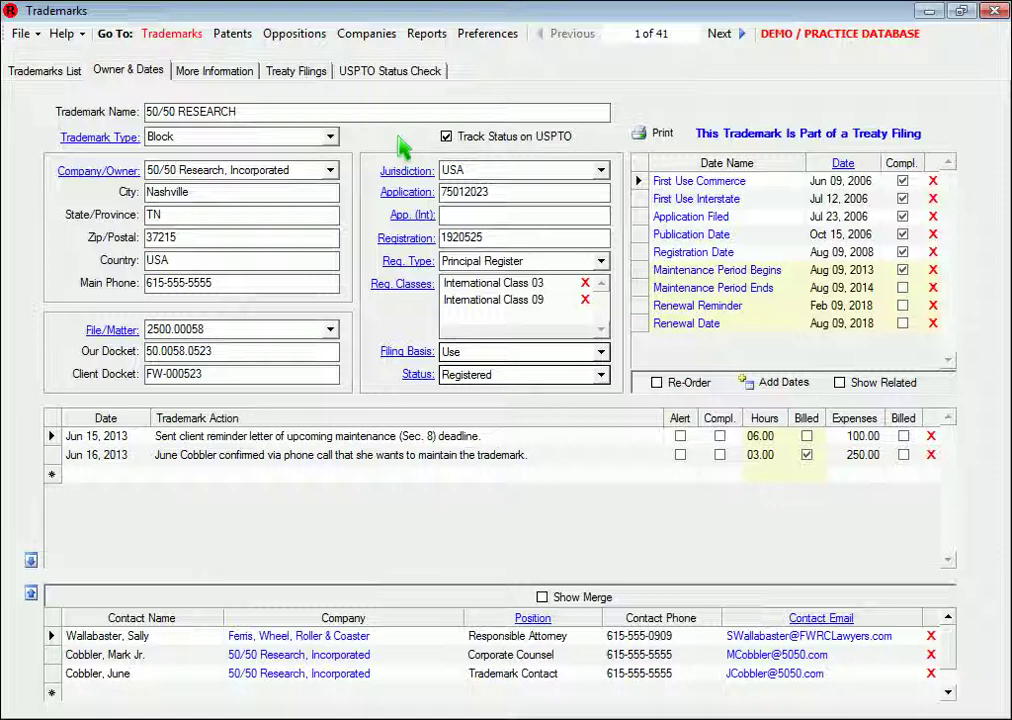
# Check the USPTO for status changes and draft GIPPER's status-update email
pyautogui.click(406, 78)
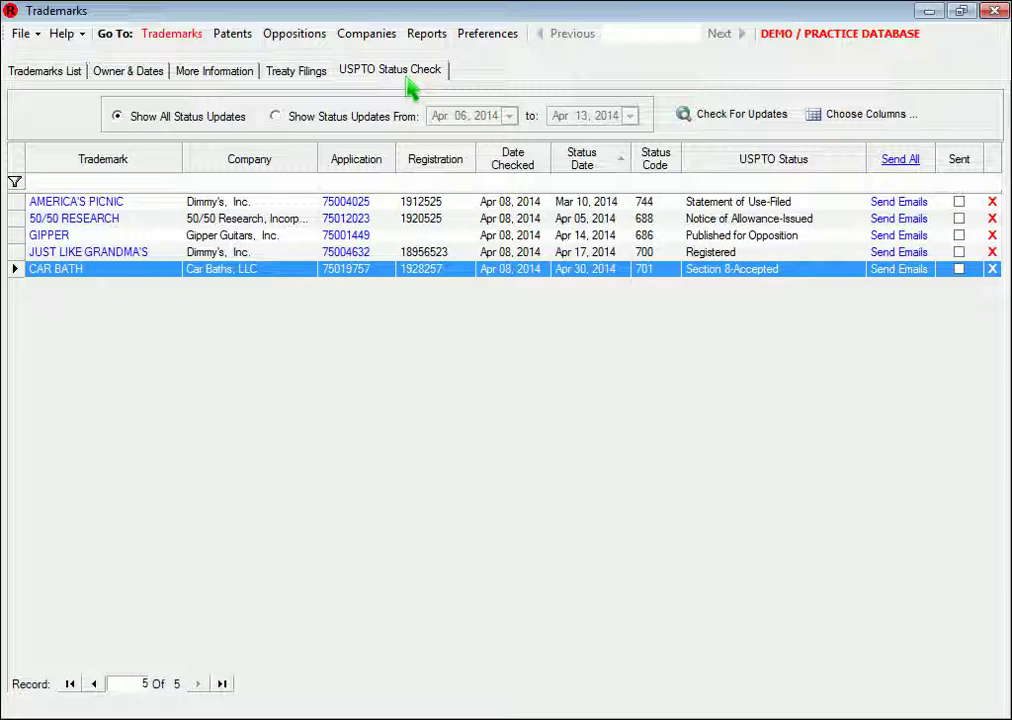
pyautogui.click(742, 114)
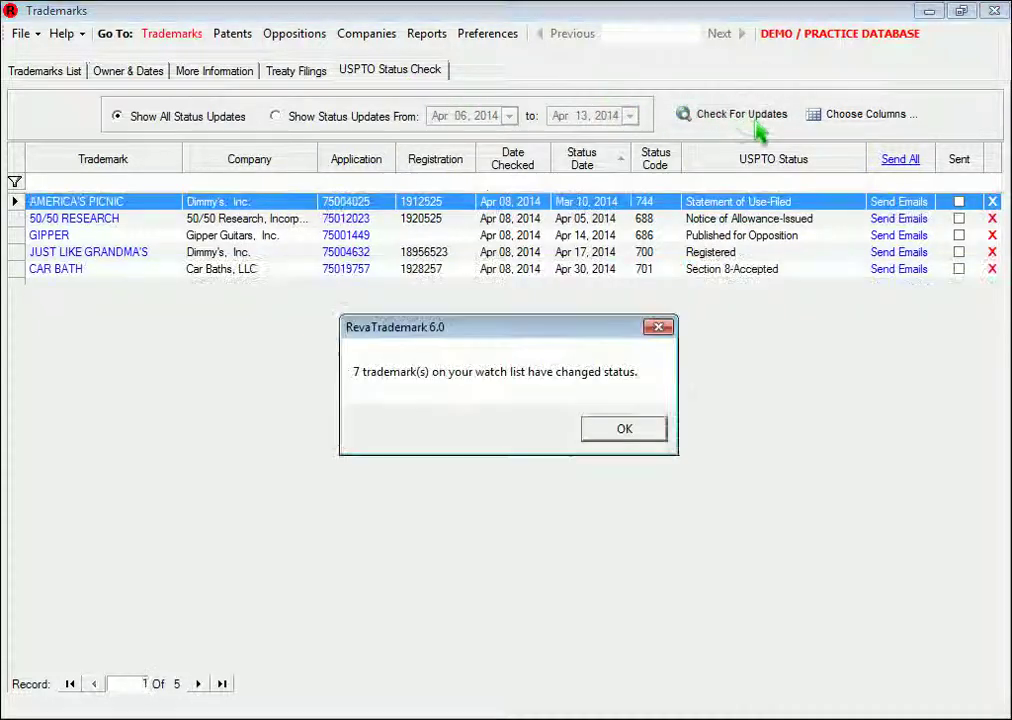
pyautogui.click(612, 432)
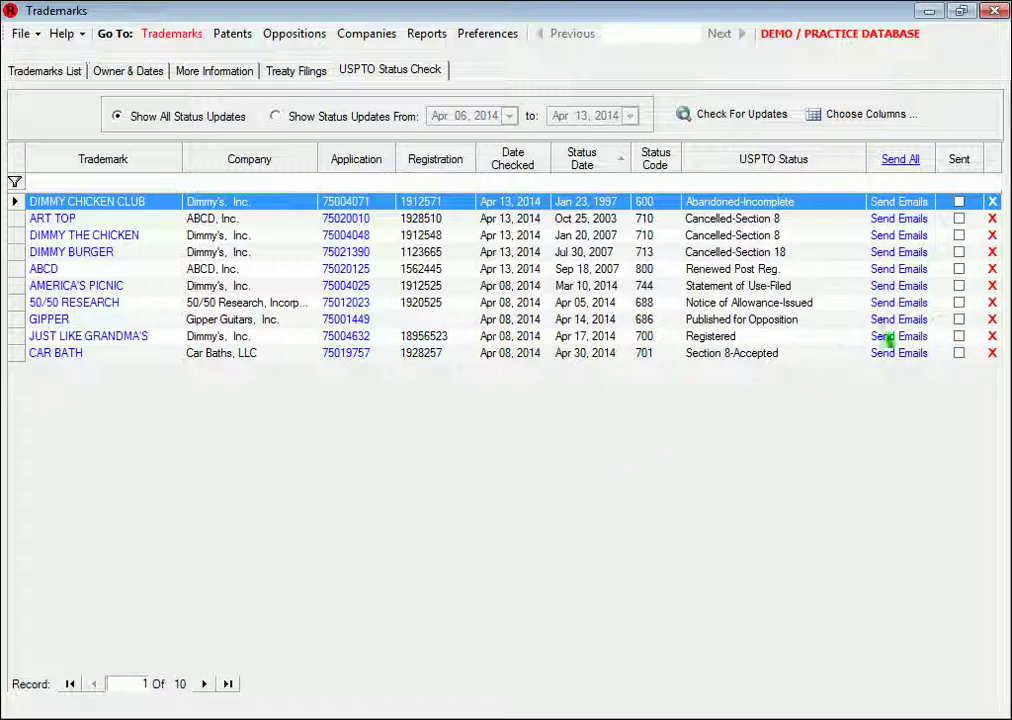
pyautogui.click(890, 322)
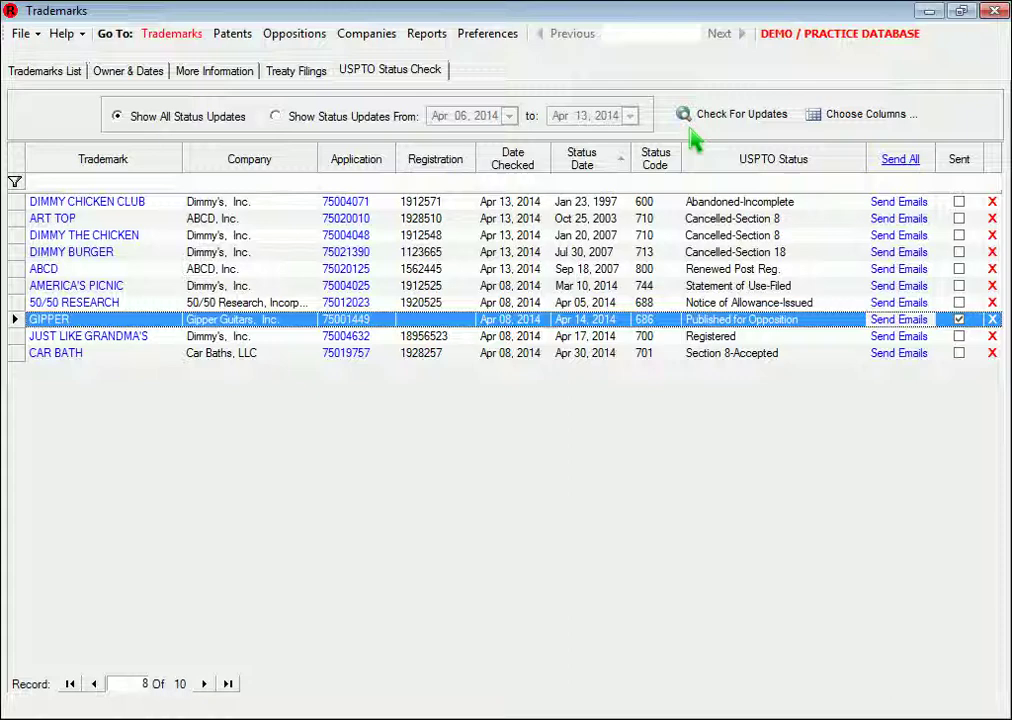
# View the USA trademark and patent date templates in Preferences
pyautogui.click(487, 38)
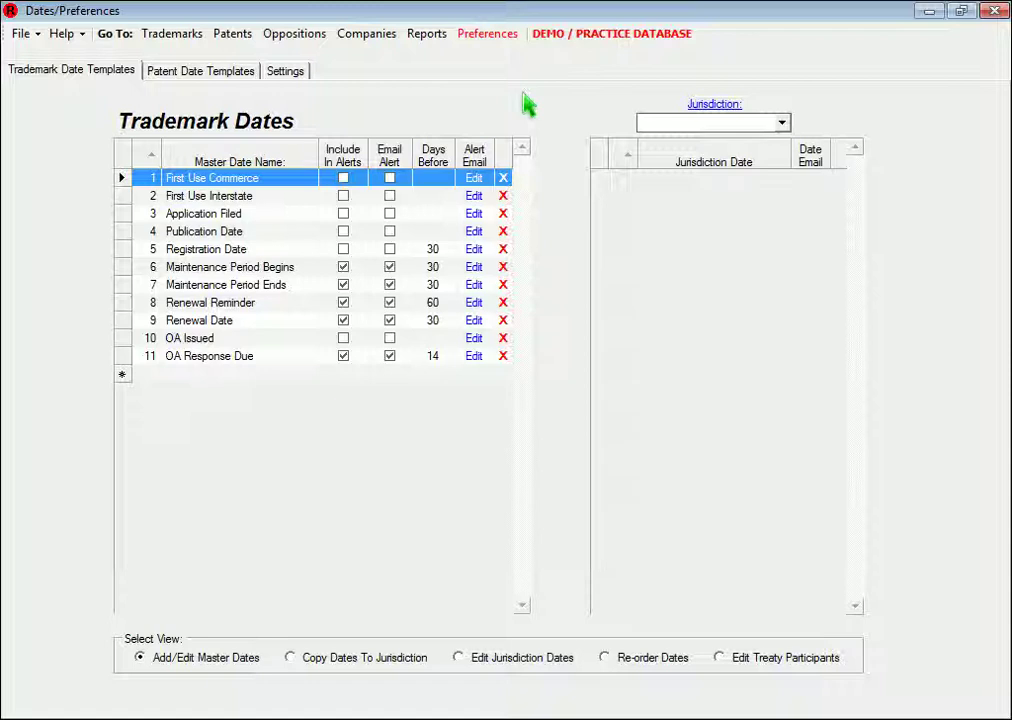
pyautogui.click(781, 122)
pyautogui.write('usa')
pyautogui.press('Return')
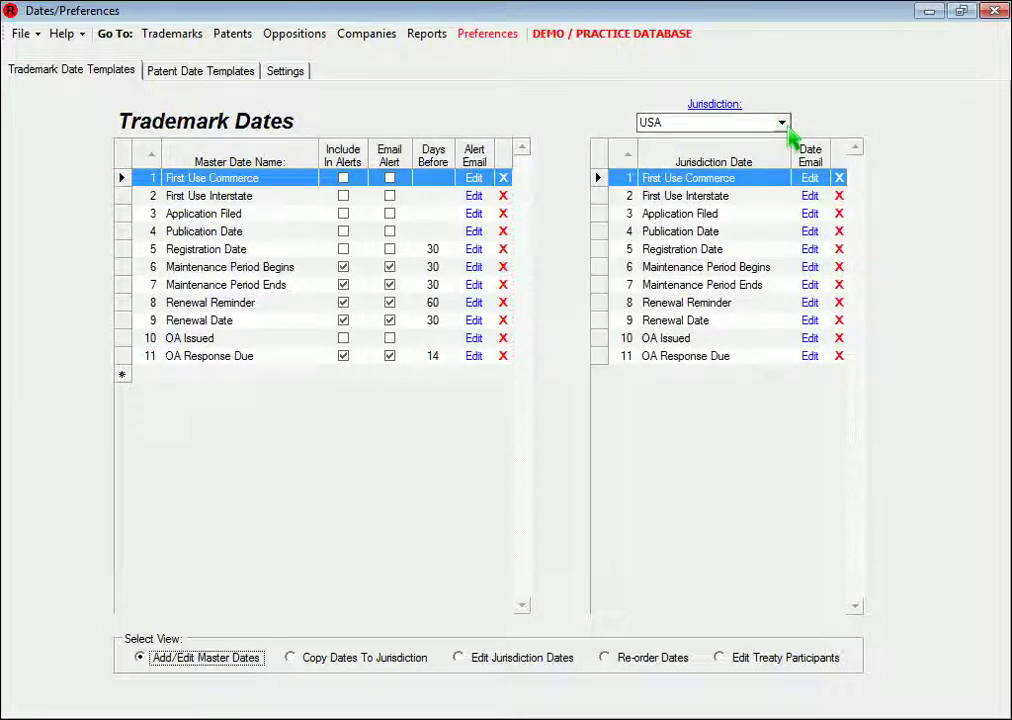
pyautogui.click(172, 66)
pyautogui.write('usa')
pyautogui.press('Return')
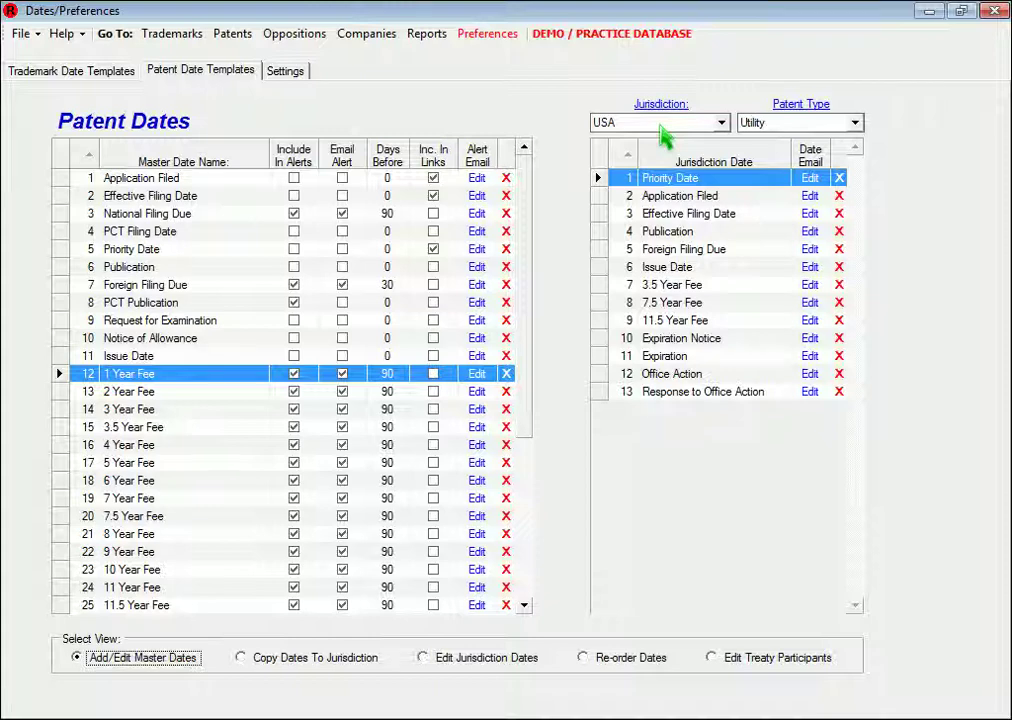
pyautogui.click(118, 69)
# Show Germany's jurisdiction date calculation rules, then return to the trademark records
pyautogui.click(521, 664)
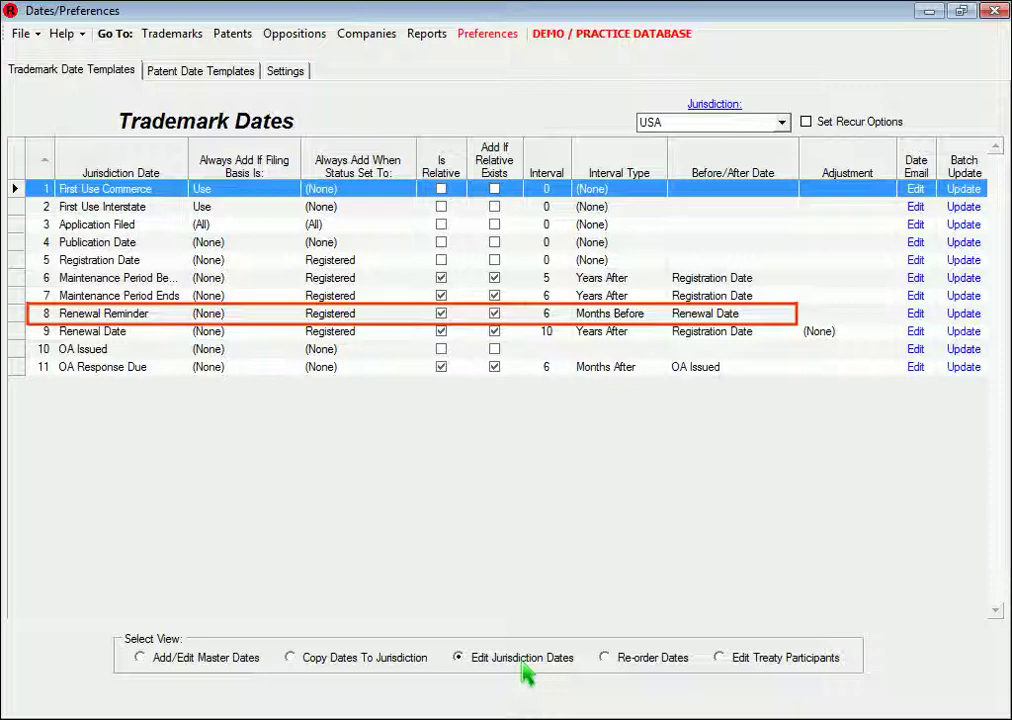
pyautogui.click(655, 122)
pyautogui.write('germany')
pyautogui.press('Tab')
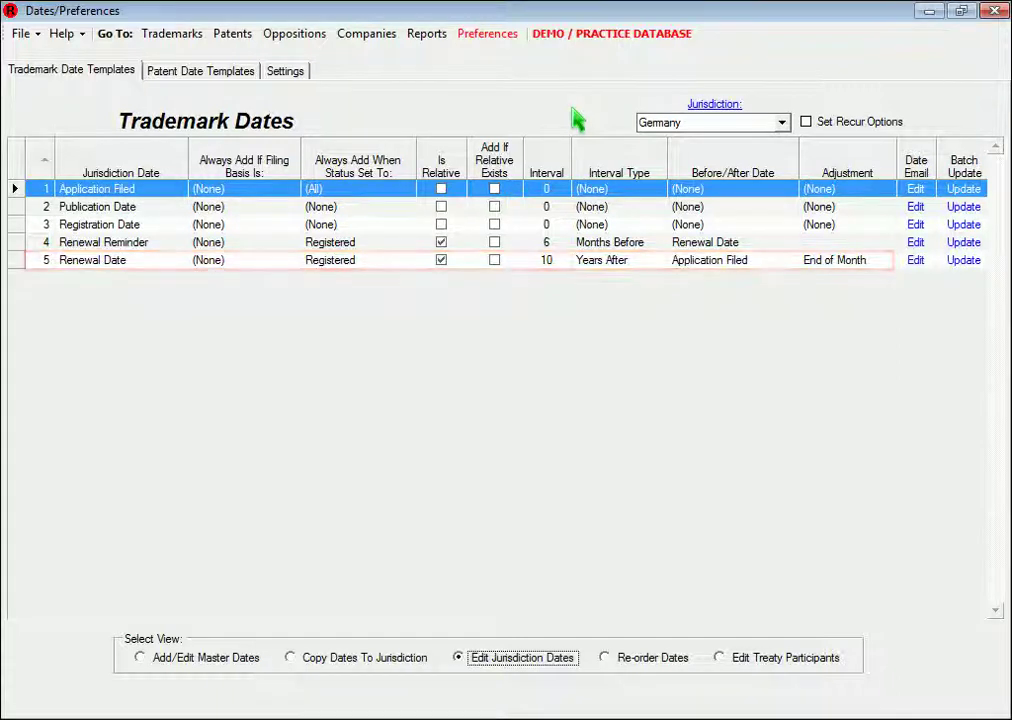
pyautogui.click(172, 33)
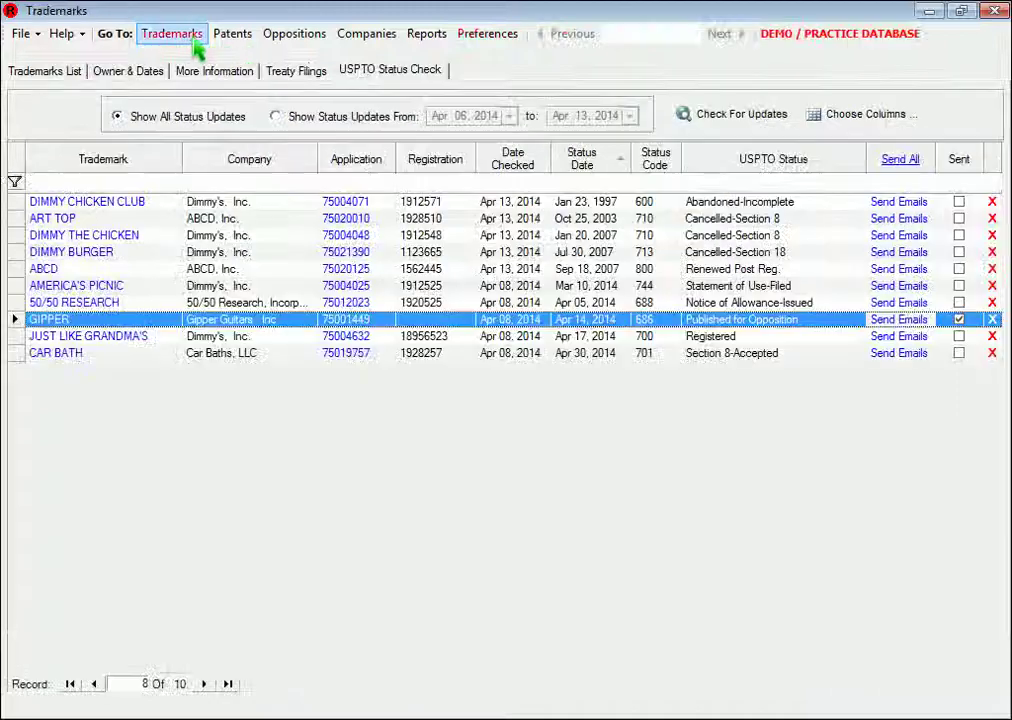
# Mark ABCD LOGO's registration completed on Apr 13, 2014, then show the Patent Date templates
pyautogui.click(138, 72)
pyautogui.click(693, 252)
pyautogui.click(402, 310)
pyautogui.click(400, 307)
pyautogui.click(305, 463)
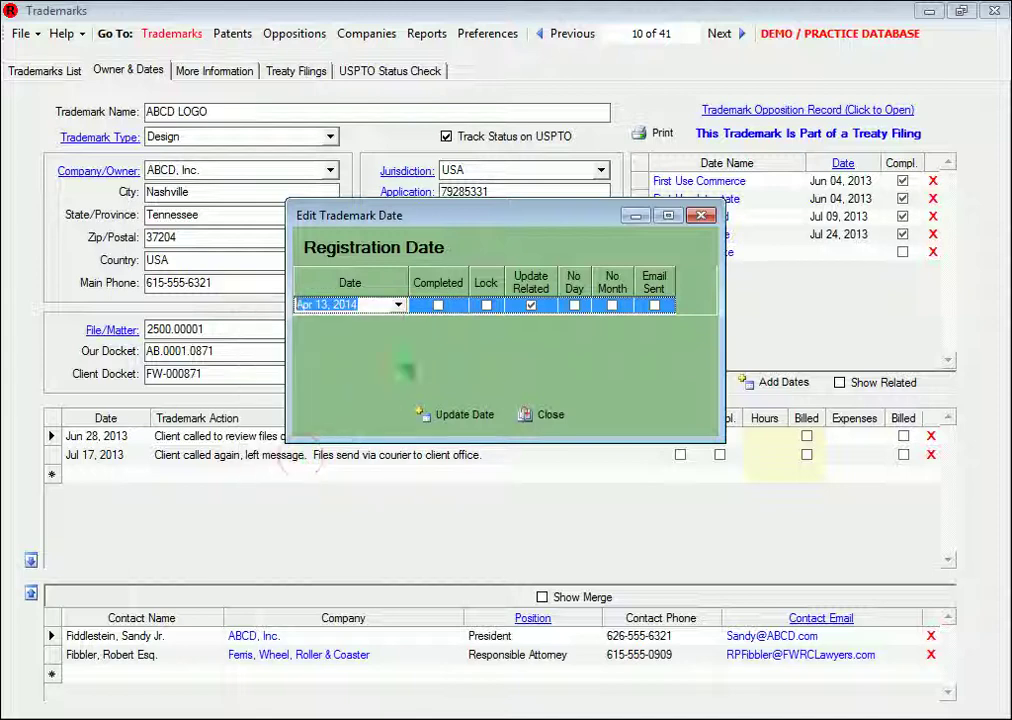
pyautogui.click(443, 307)
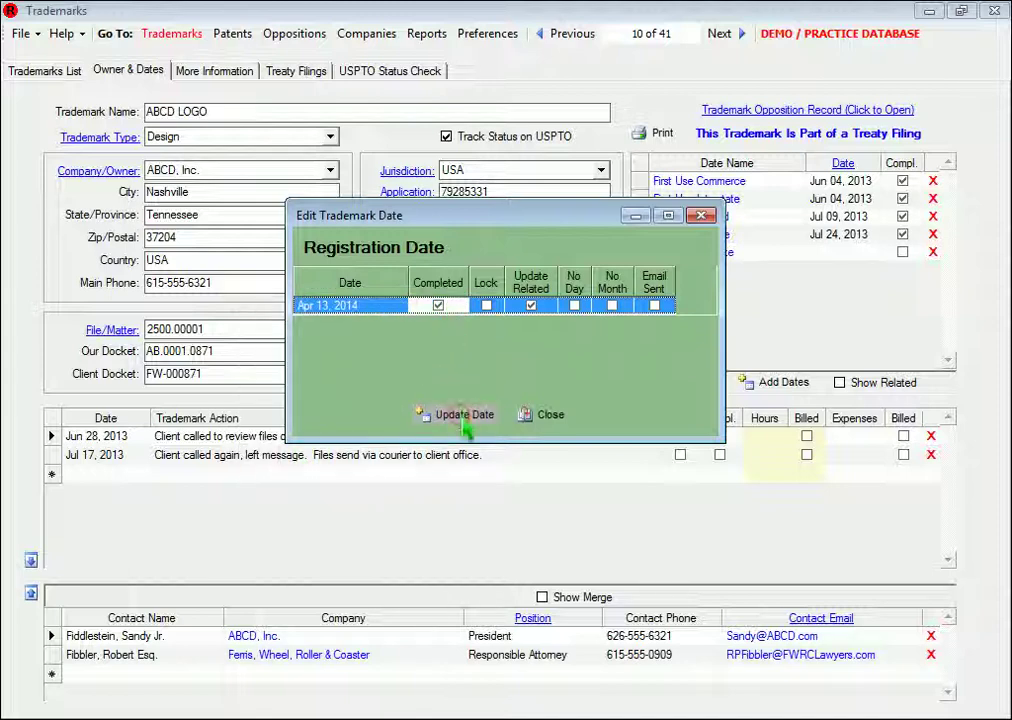
pyautogui.click(463, 414)
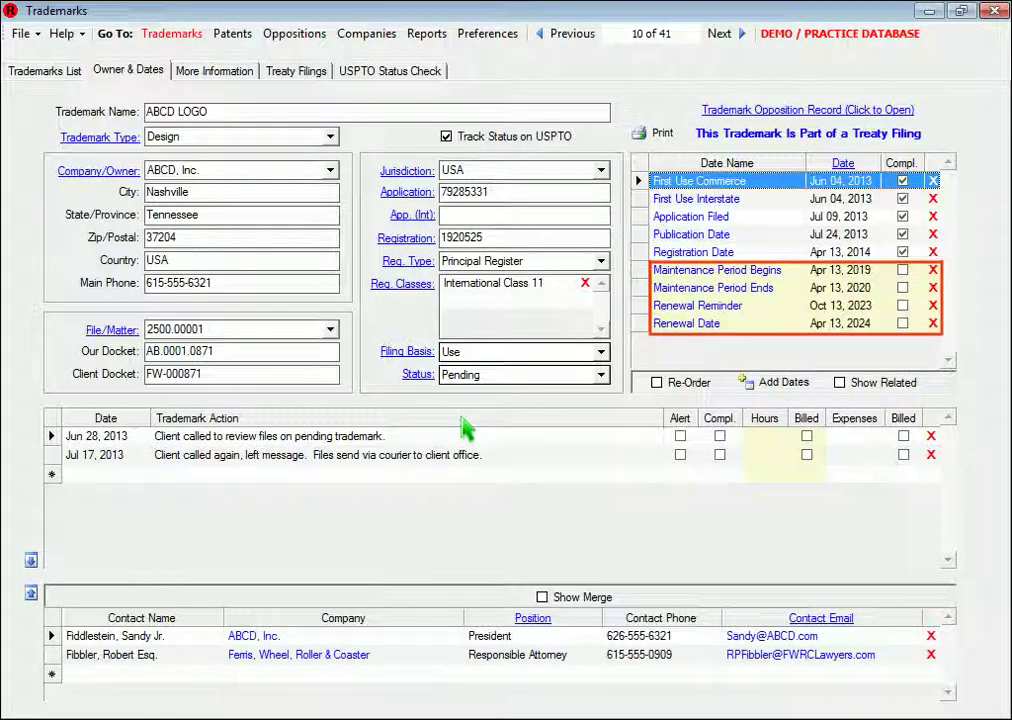
pyautogui.click(490, 35)
pyautogui.click(242, 78)
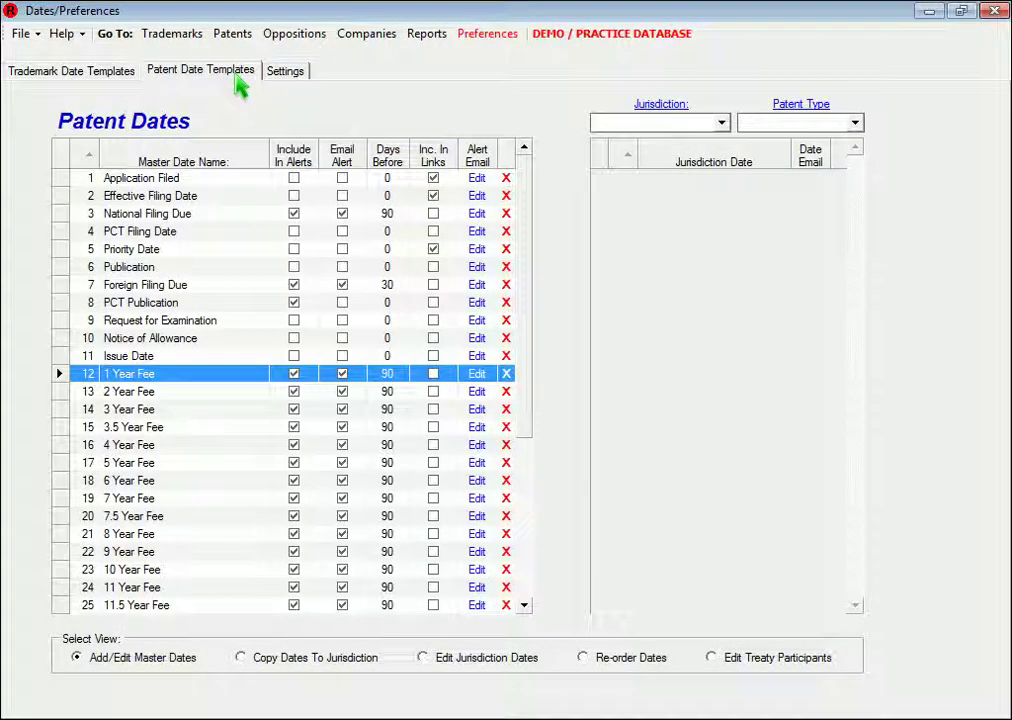
# Show the USA patent date calculation rules
pyautogui.click(668, 122)
pyautogui.write('usa')
pyautogui.press('Tab')
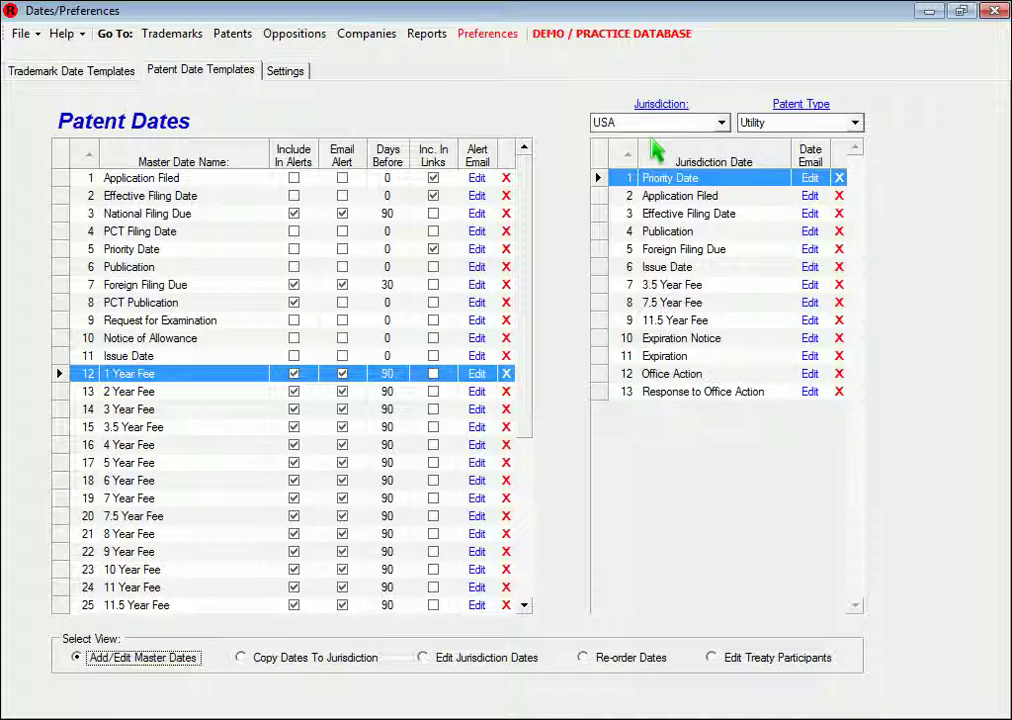
pyautogui.click(487, 667)
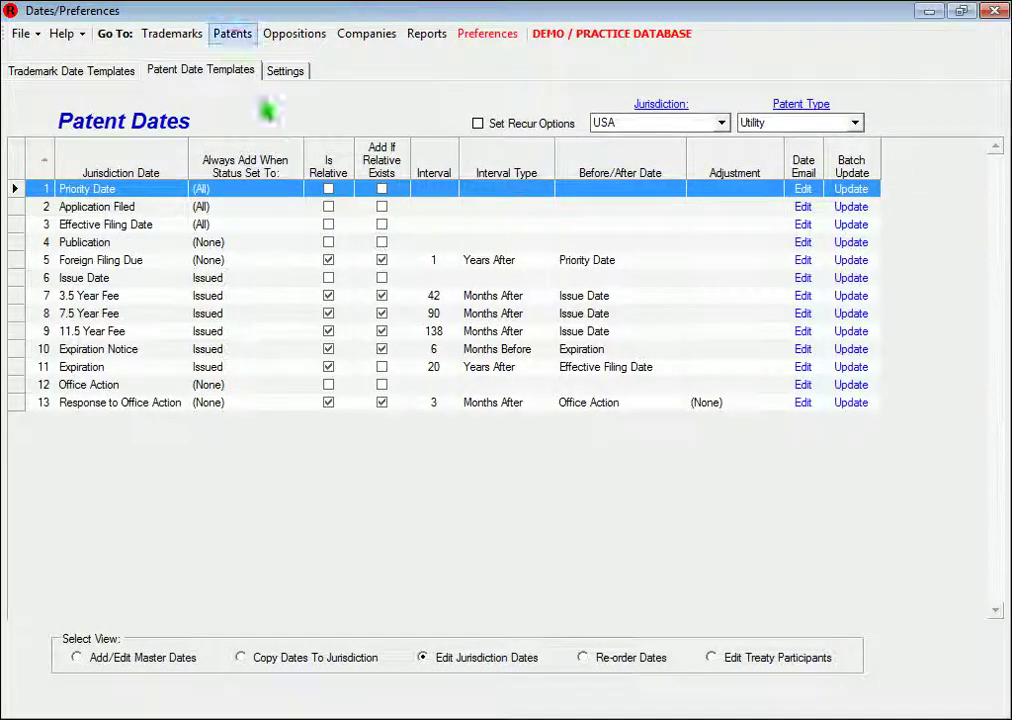
# Set the Smashable Computer patent's issue date to Apr 03, 2014
pyautogui.click(230, 33)
pyautogui.doubleClick(675, 288)
pyautogui.click(384, 274)
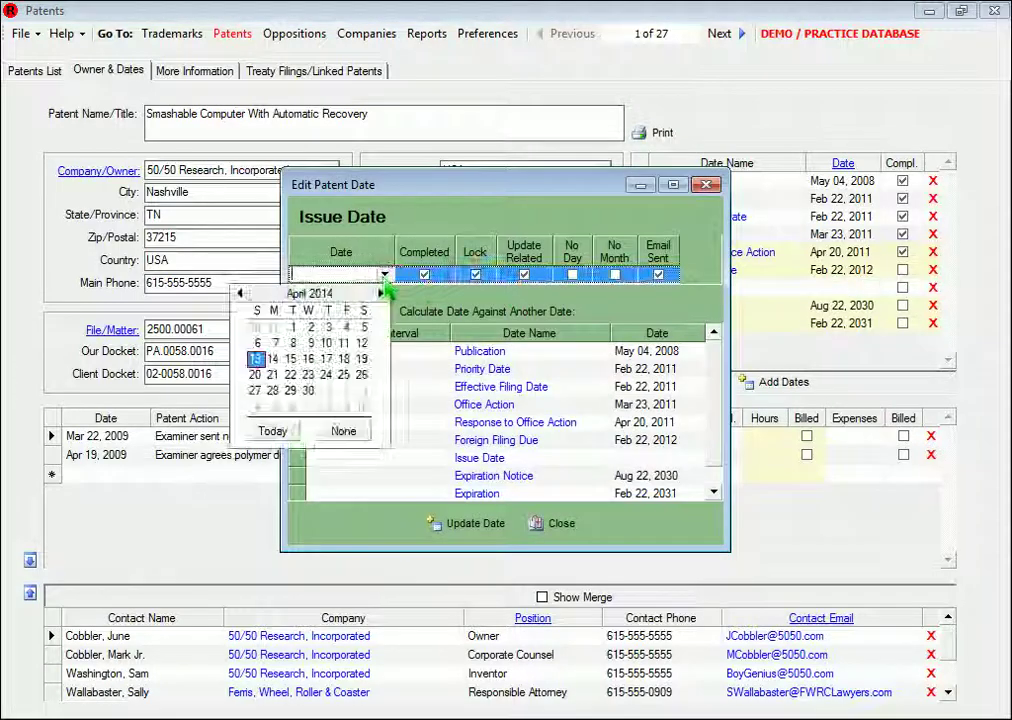
pyautogui.click(328, 327)
pyautogui.click(492, 524)
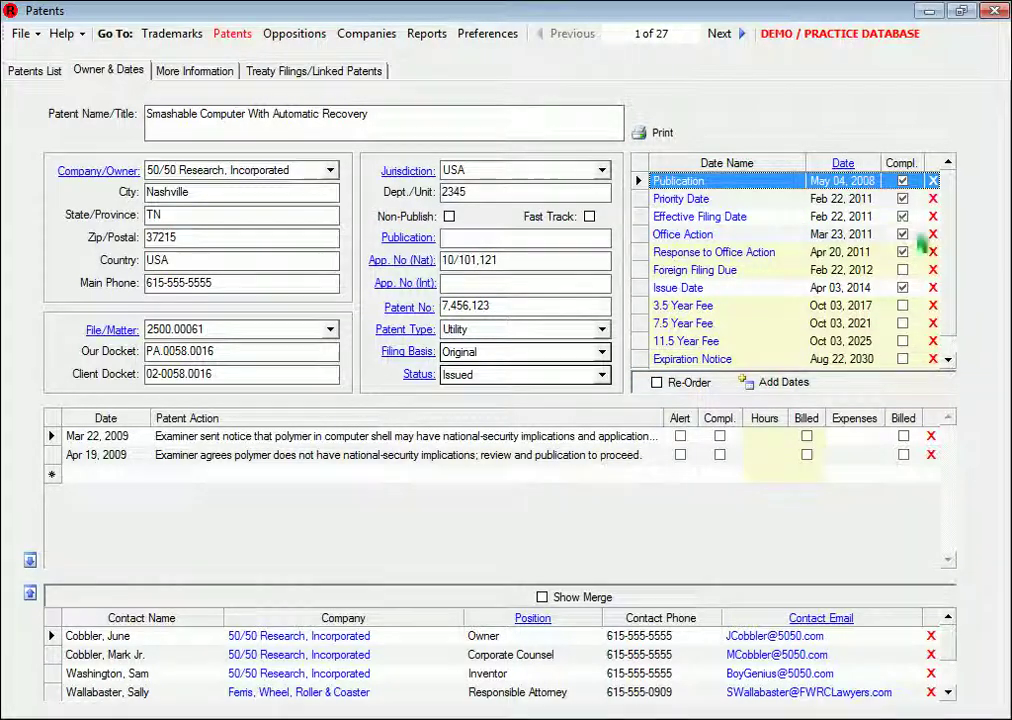
pyautogui.scroll(-1, 950, 287)
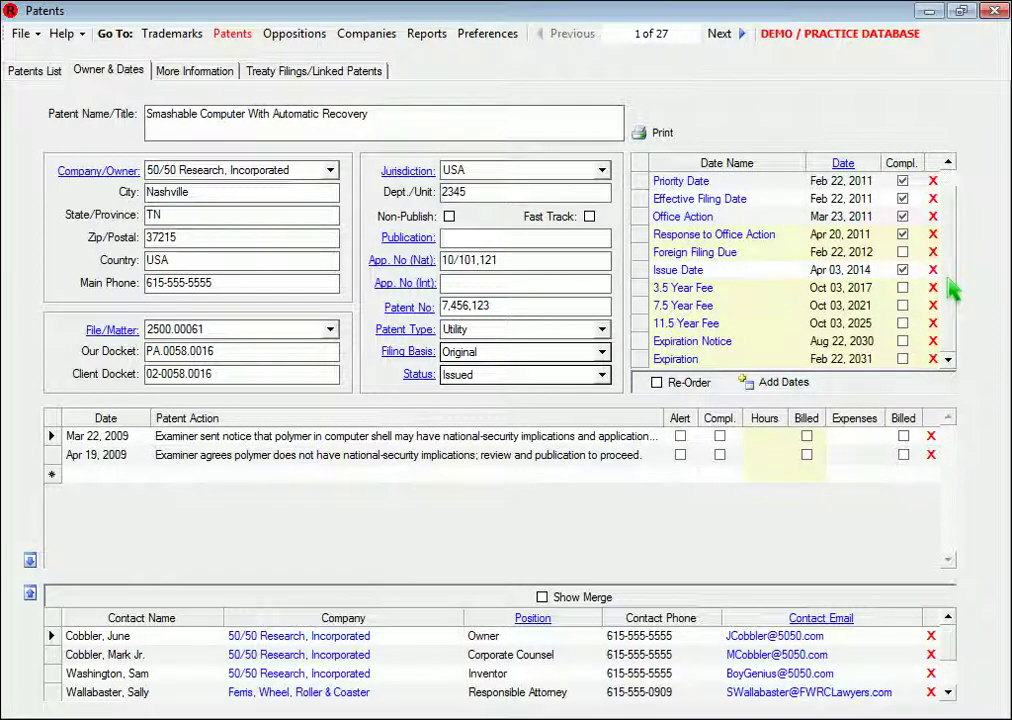
# Select USA trademark dates, view an alert email template, and send all pending alert emails
pyautogui.click(488, 36)
pyautogui.click(683, 123)
pyautogui.write('usa')
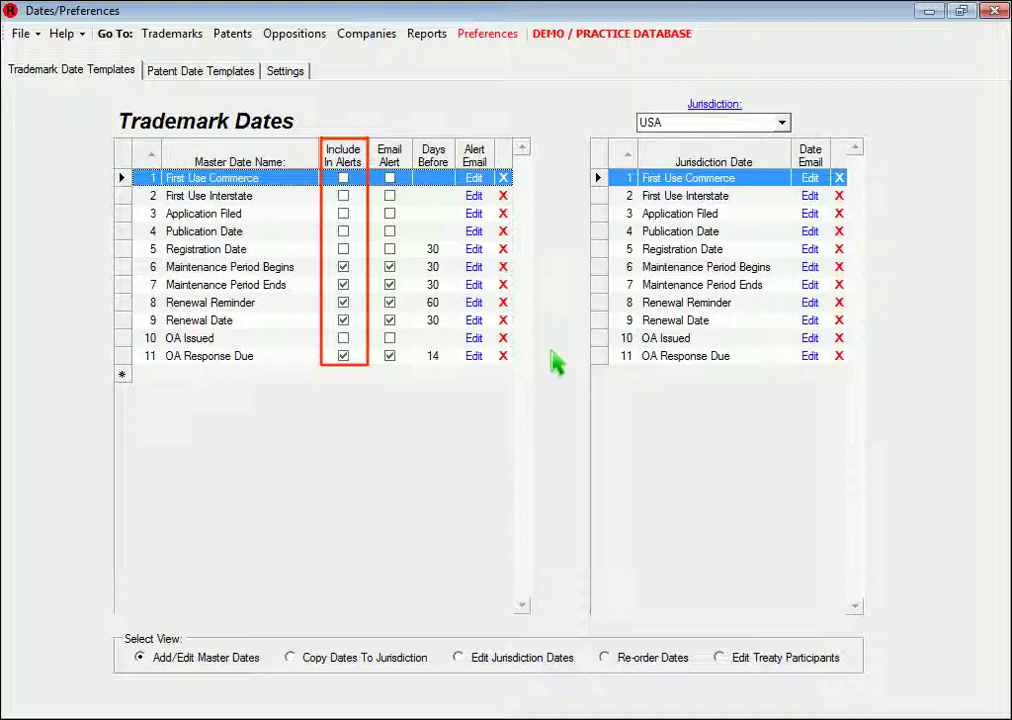
pyautogui.click(476, 321)
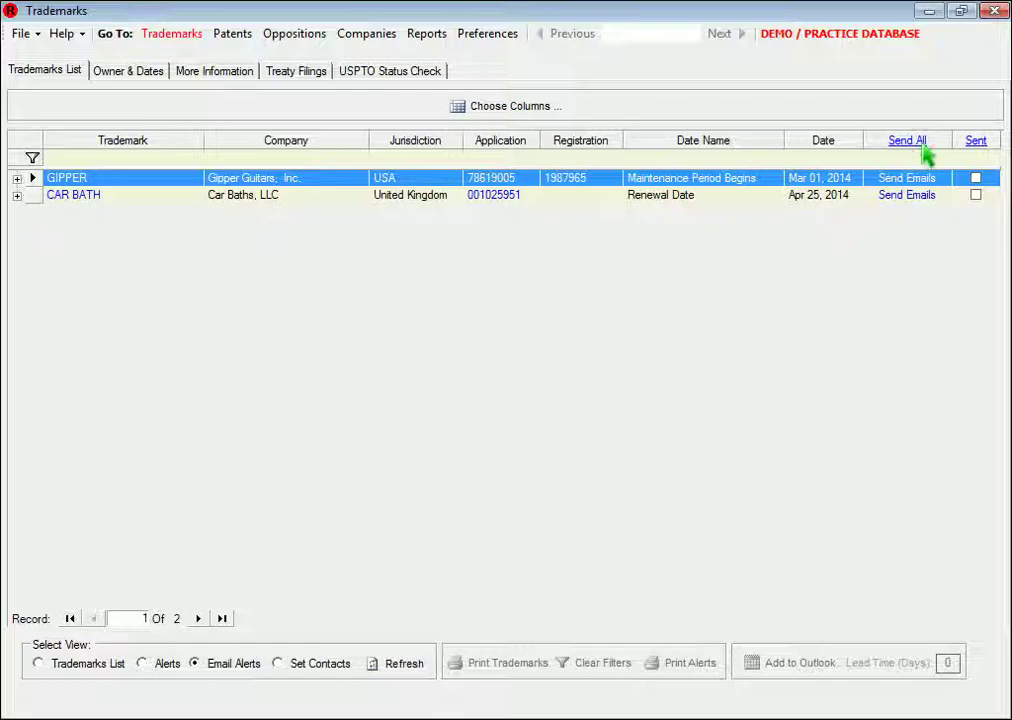
pyautogui.click(921, 146)
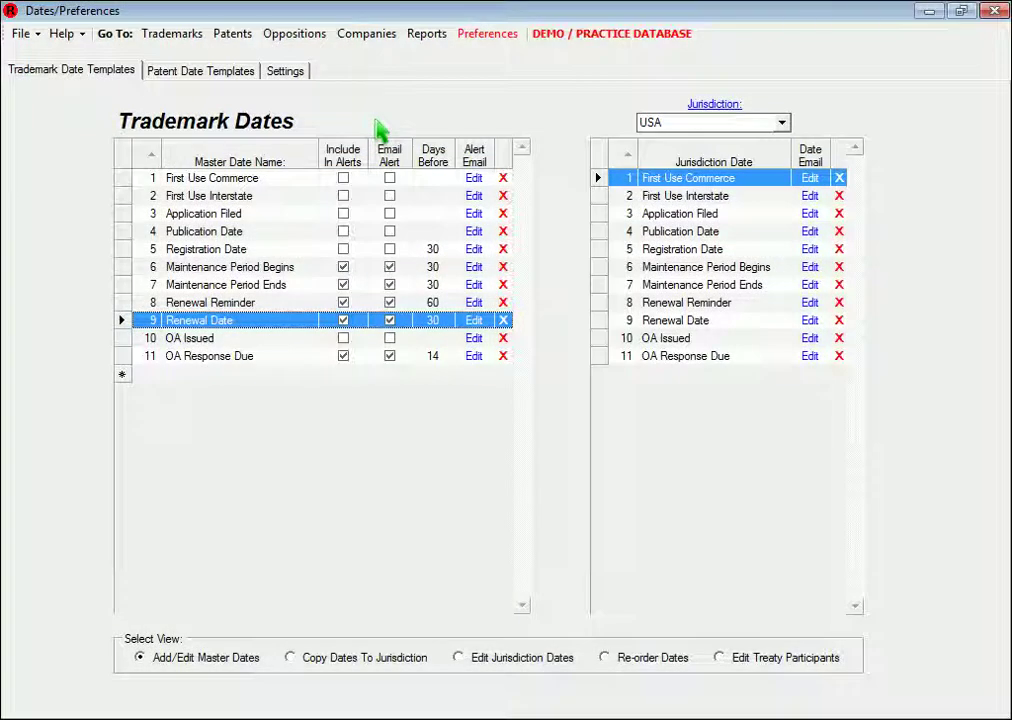
# Merge the Registration Date letter for the corporate counsel into Outlook draft 'Trademark 50/50 RESEARCH registered in USA'
pyautogui.click(809, 249)
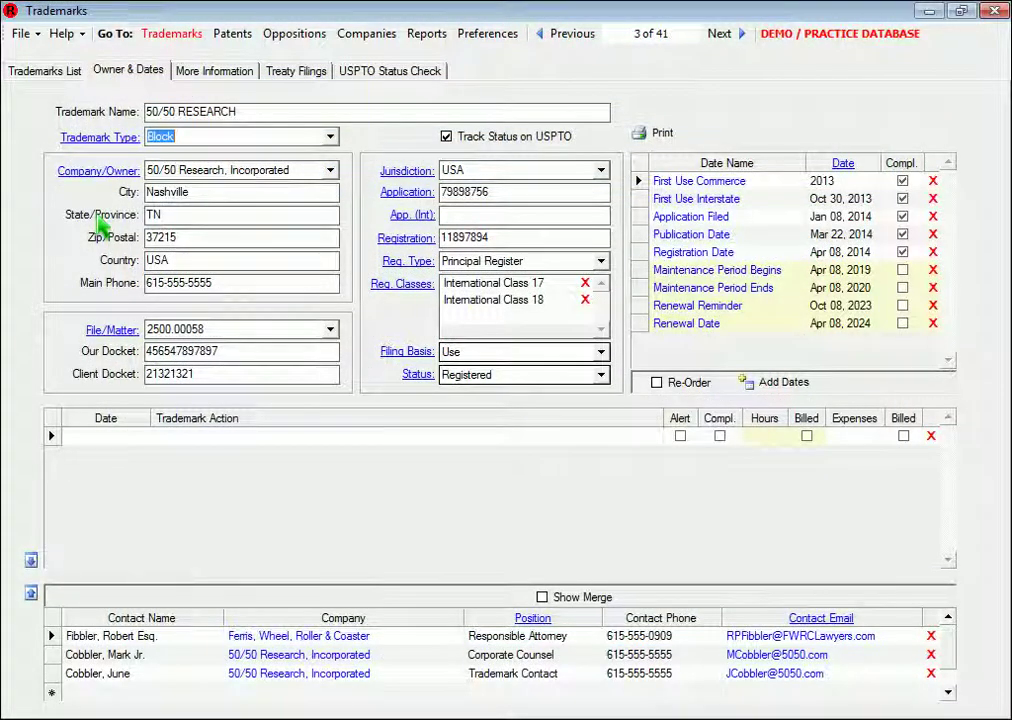
pyautogui.click(541, 597)
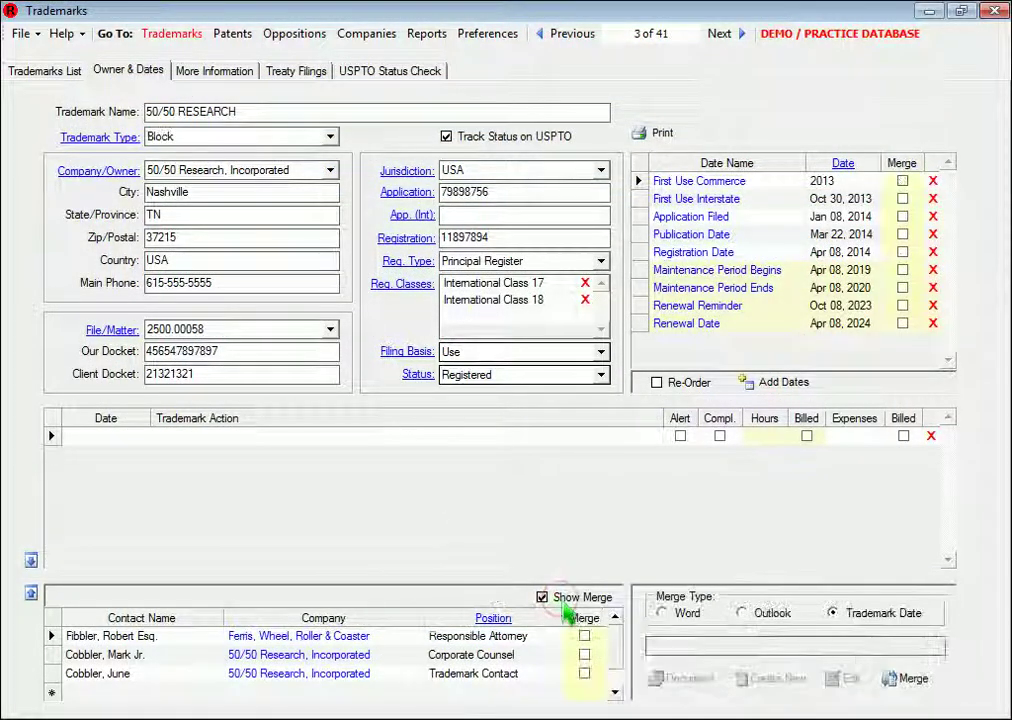
pyautogui.click(584, 654)
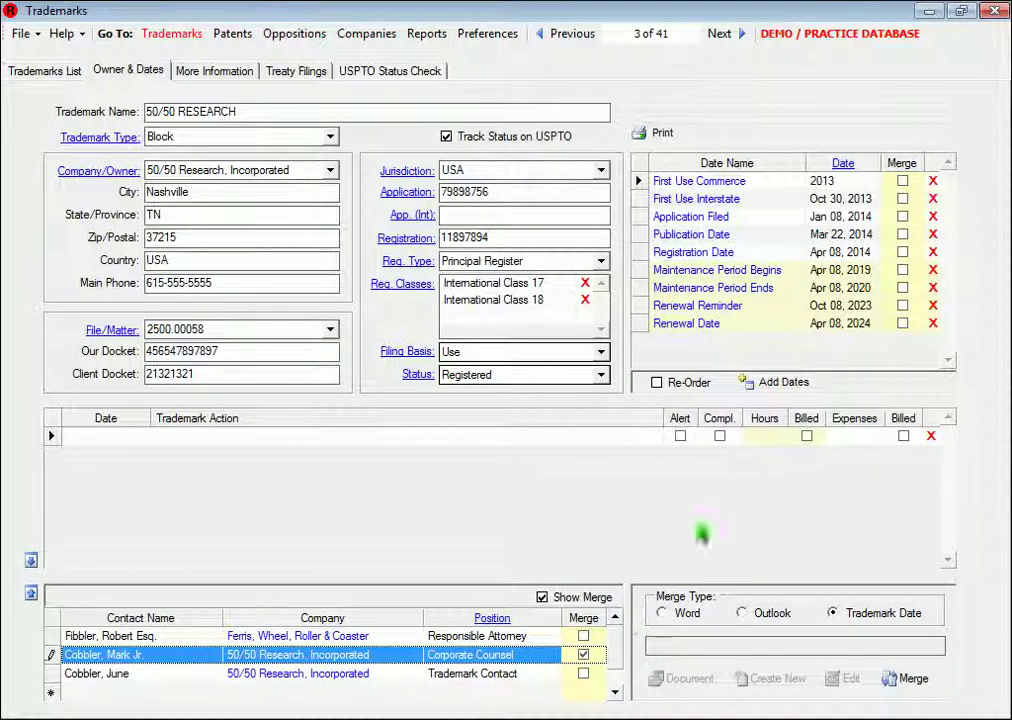
pyautogui.click(902, 252)
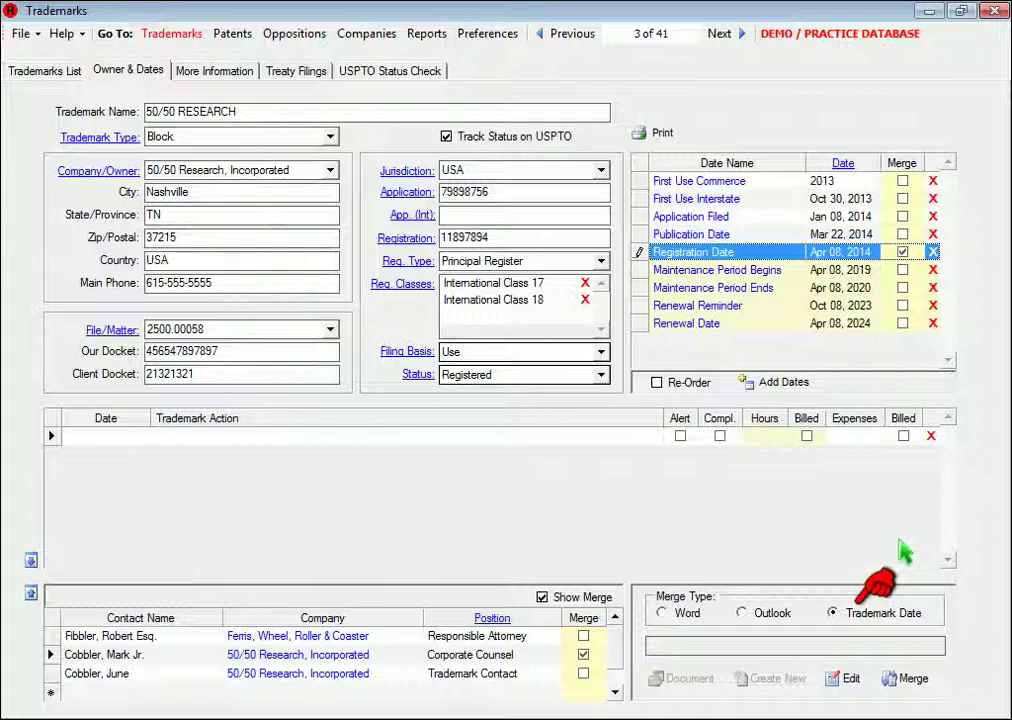
pyautogui.click(908, 680)
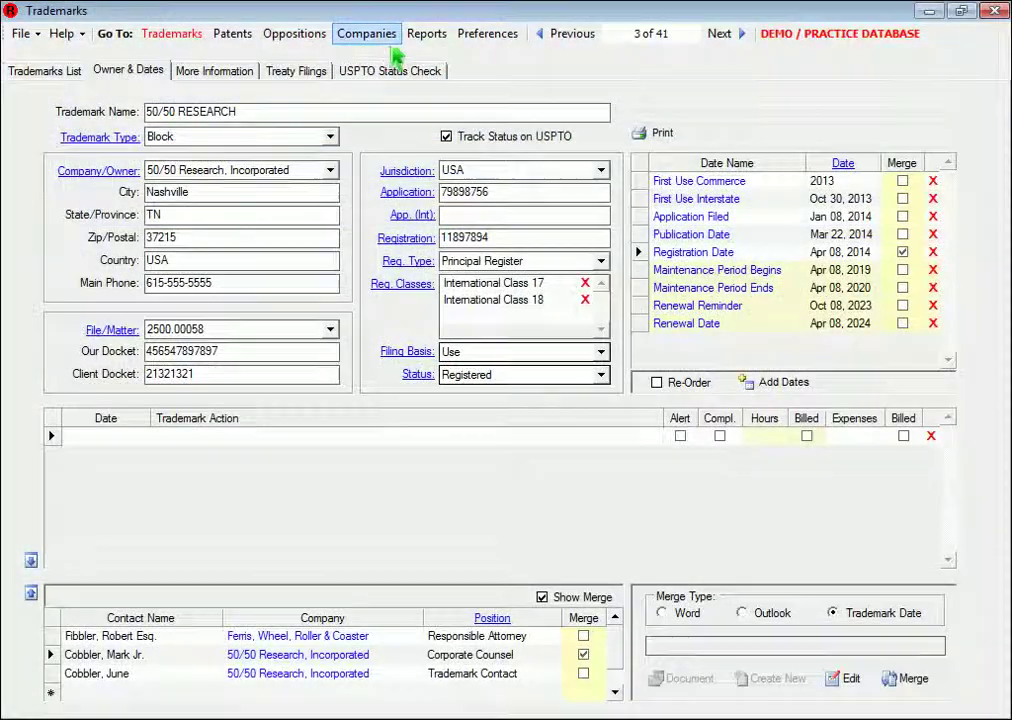
# Show RevaTrademark's Companies/Contacts list of 20 companies
pyautogui.click(370, 34)
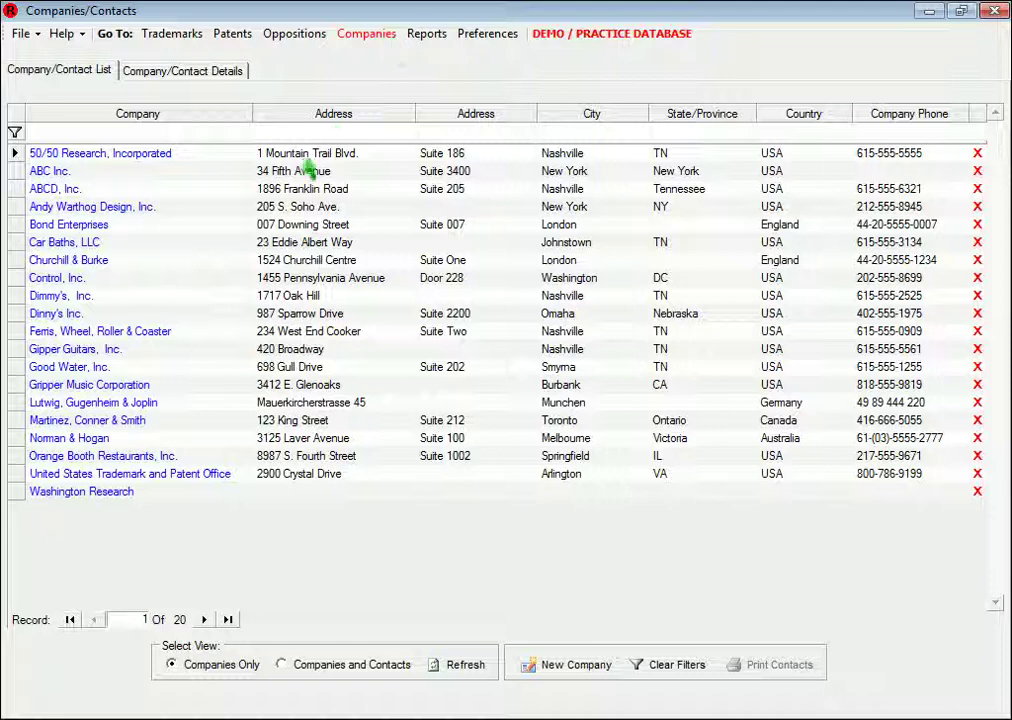
# Open the Ferris, Wheel, Roller & Coaster company details, then return to the company list
pyautogui.click(172, 336)
pyautogui.doubleClick(172, 338)
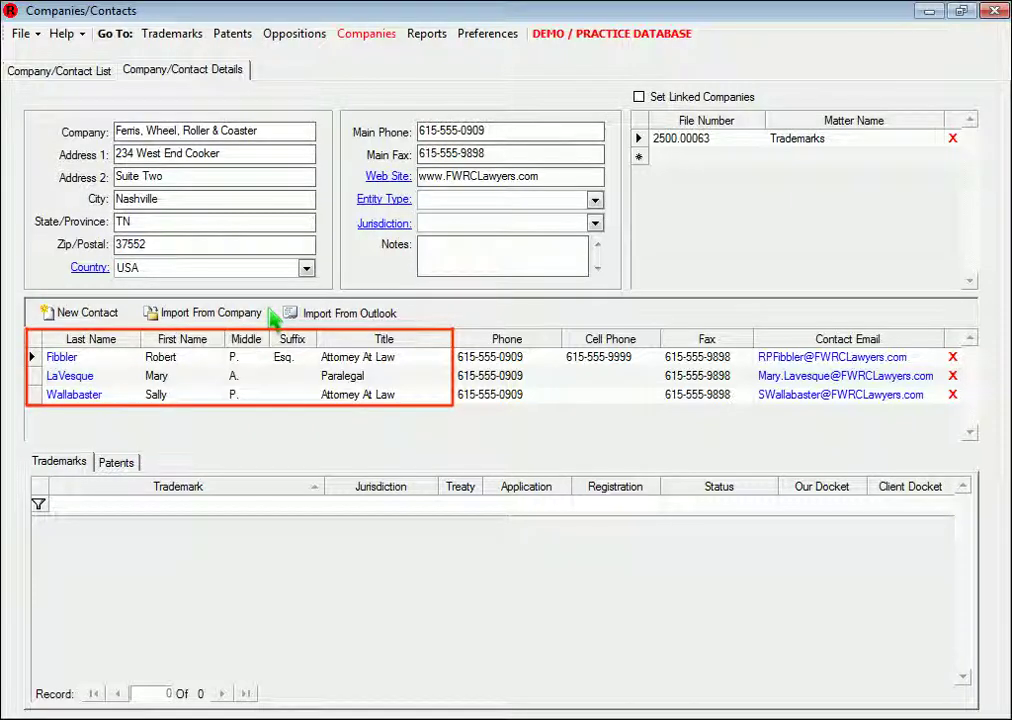
pyautogui.click(85, 70)
# Open ABCD, Inc.'s details, check its patents and trademarks, and open the ABCD Germany trademark
pyautogui.click(62, 189)
pyautogui.doubleClick(62, 198)
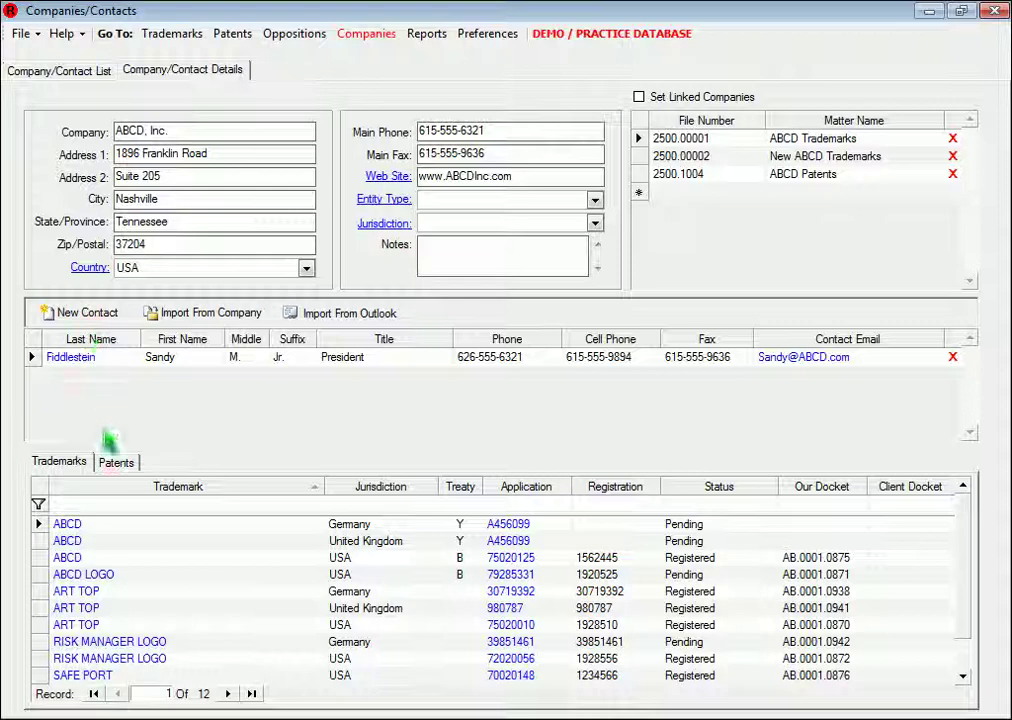
pyautogui.click(114, 462)
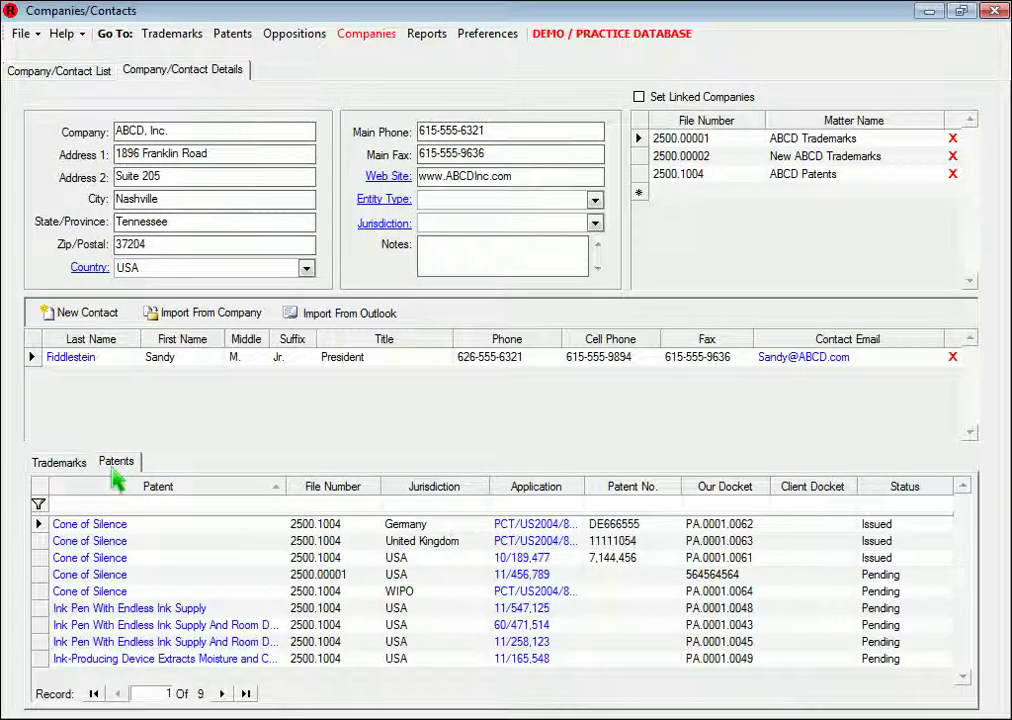
pyautogui.click(79, 472)
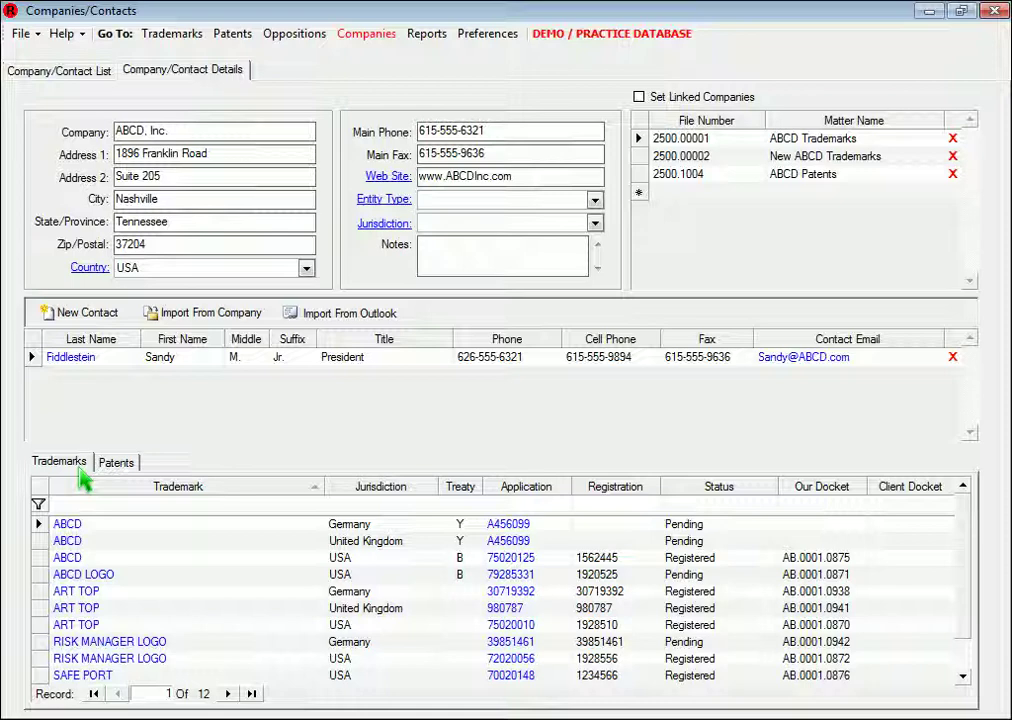
pyautogui.doubleClick(84, 524)
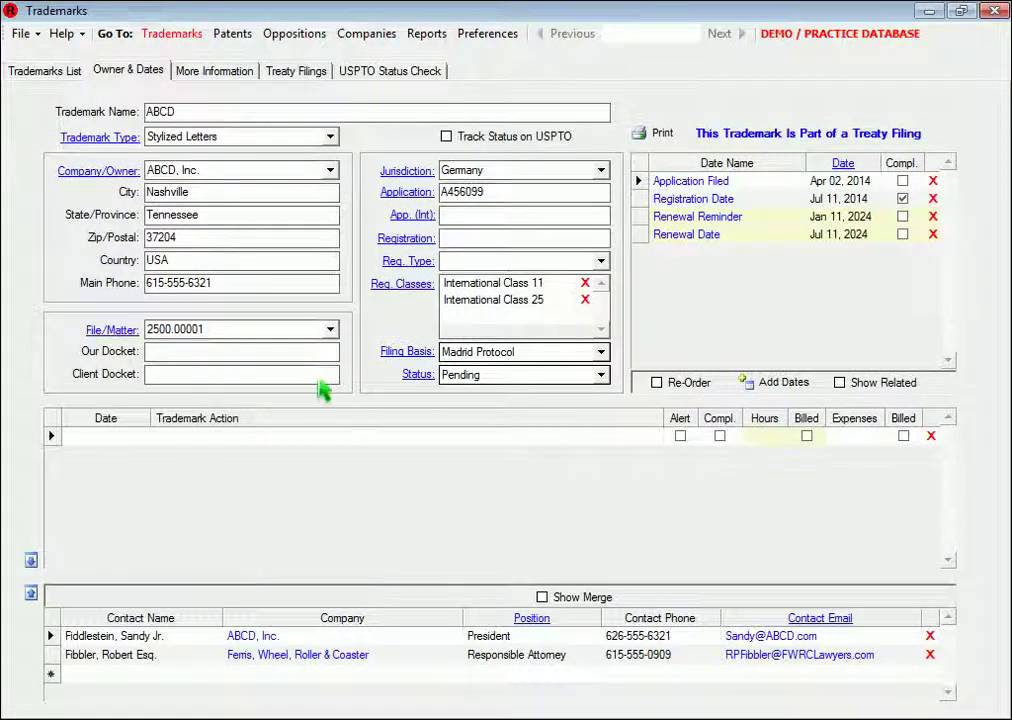
# Preview ABCD, Inc.'s registered trademarks filtered to USA, and print-preview the Trademarks by Name report
pyautogui.click(427, 36)
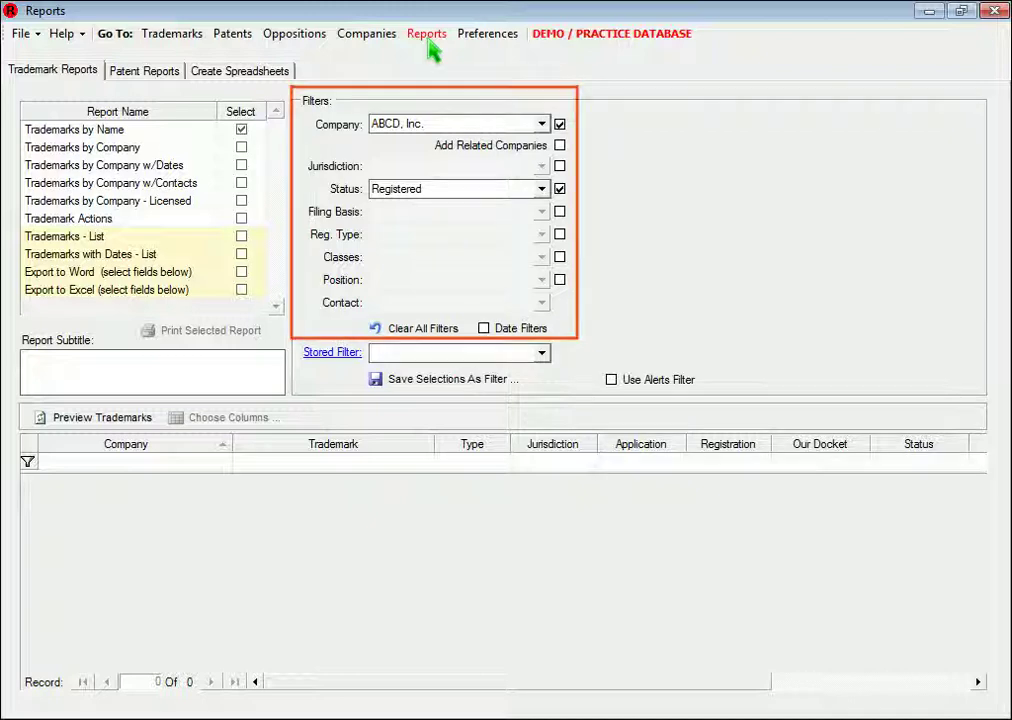
pyautogui.click(102, 417)
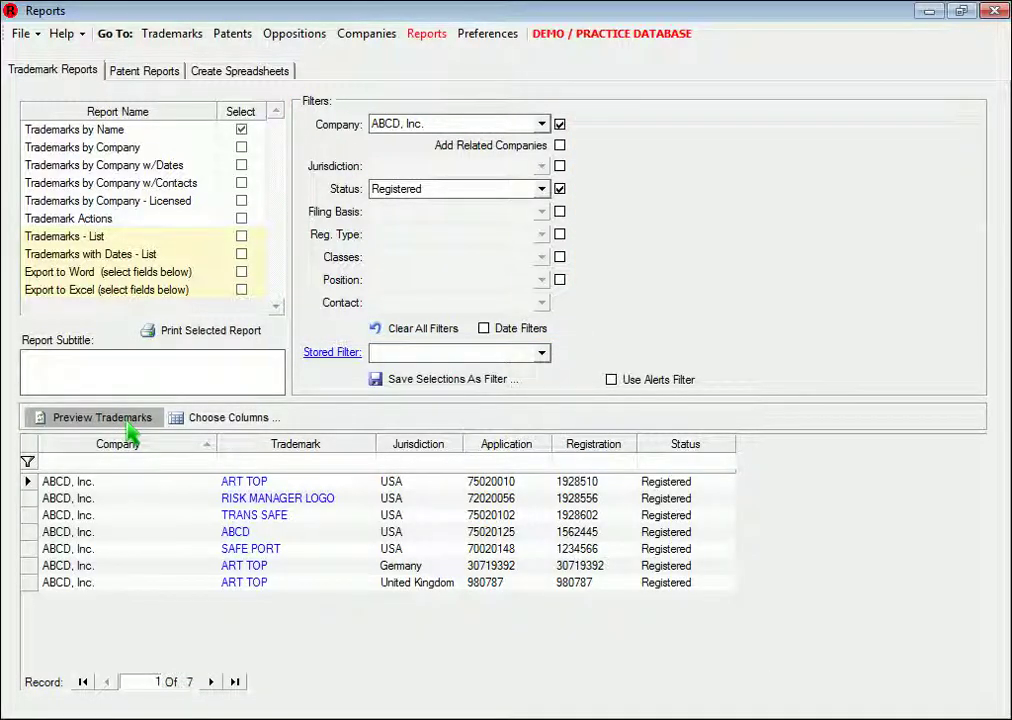
pyautogui.click(440, 463)
pyautogui.click(440, 466)
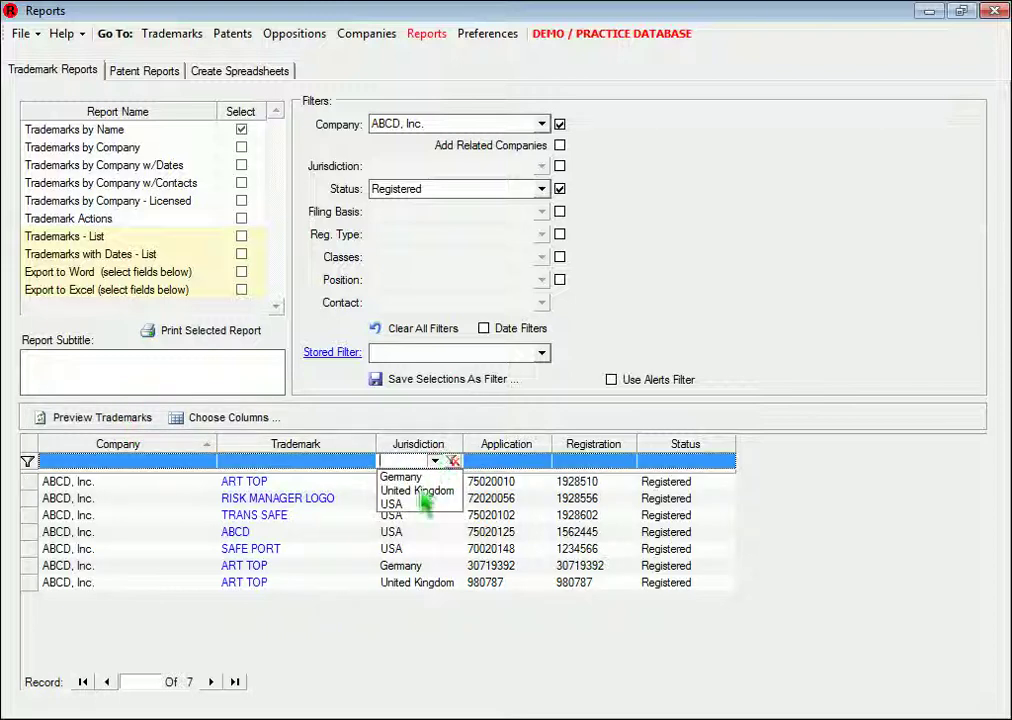
pyautogui.click(416, 508)
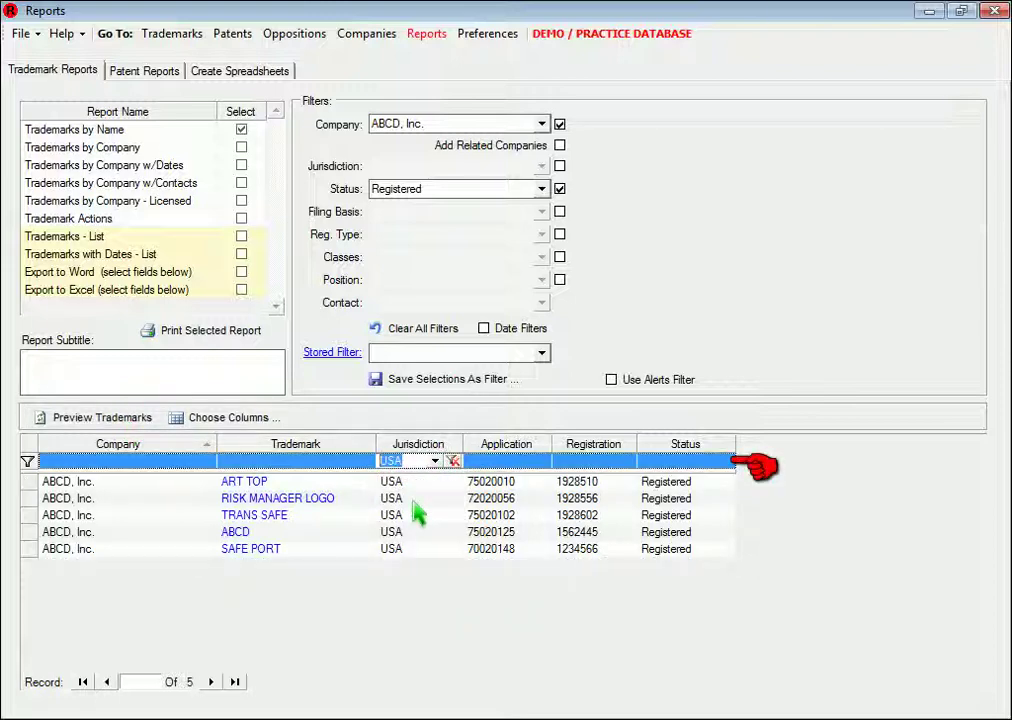
pyautogui.click(184, 334)
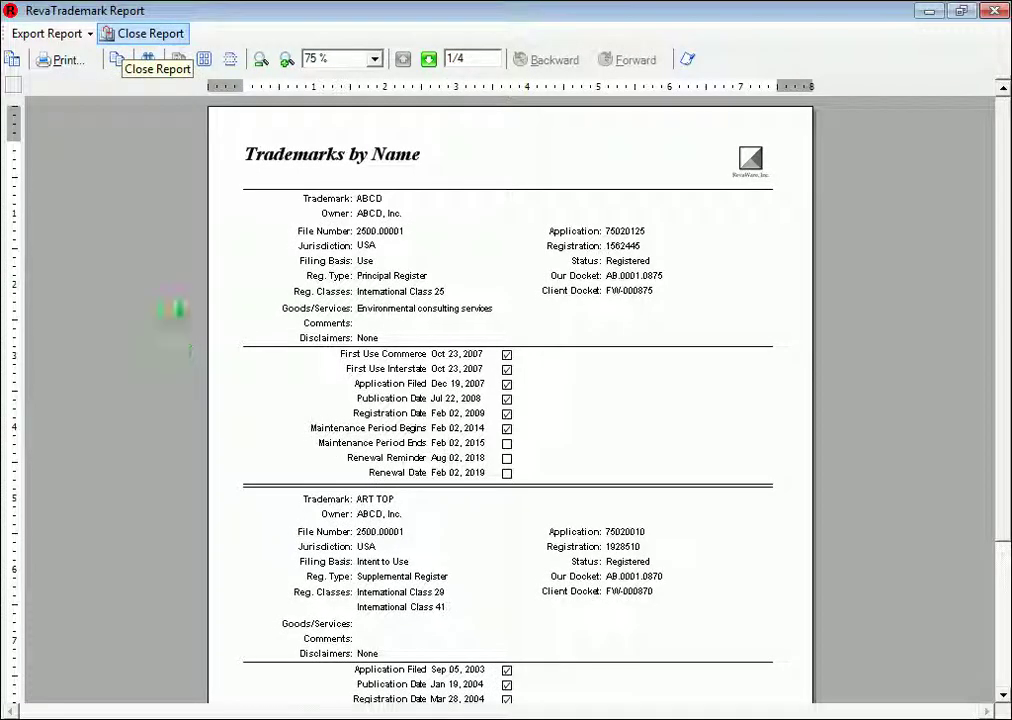
pyautogui.click(150, 33)
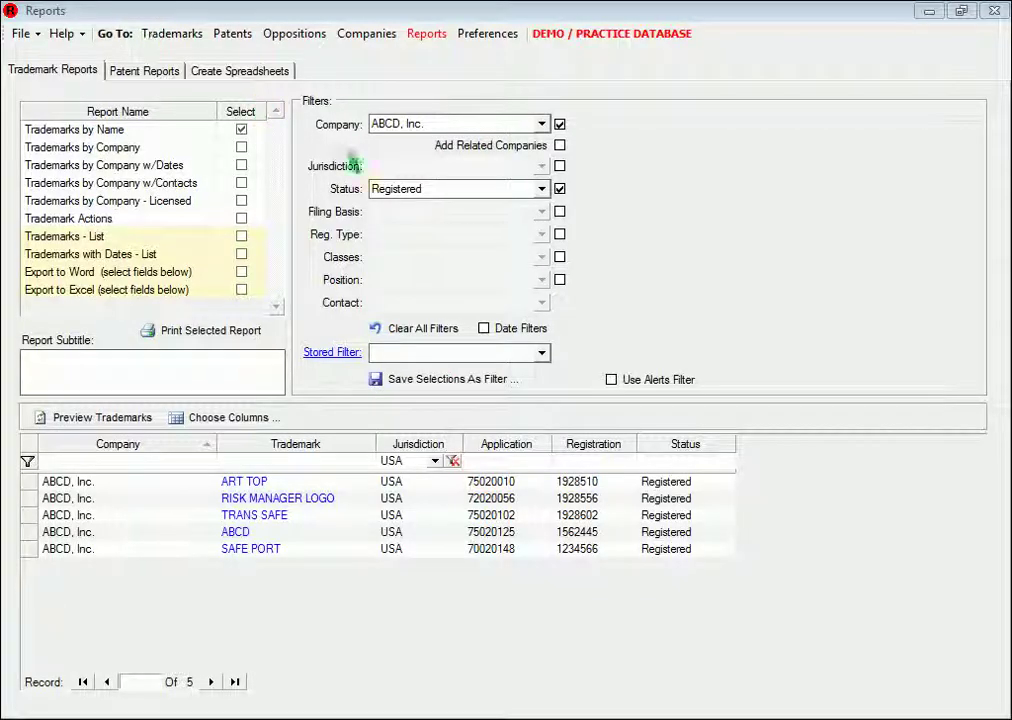
# Clear all filters, including USA jurisdiction, and preview all trademarks for the Trademarks - List report
pyautogui.click(445, 330)
pyautogui.click(452, 464)
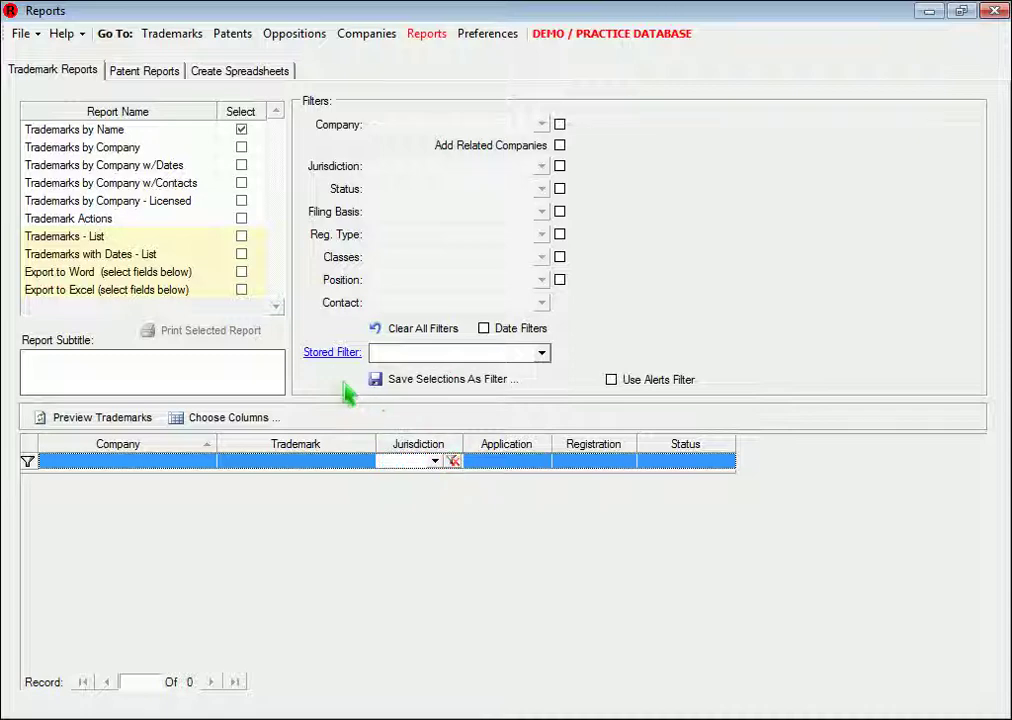
pyautogui.click(241, 236)
pyautogui.click(143, 423)
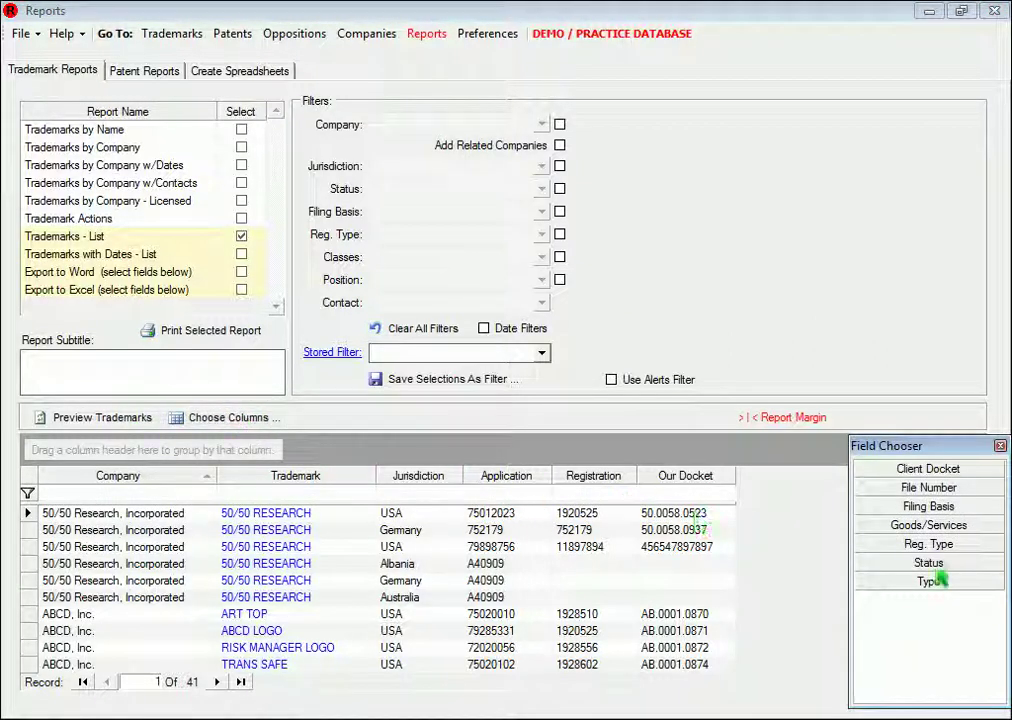
# Add a Status column before Application, remove Our Docket, and print-preview the list
pyautogui.moveTo(885, 563); pyautogui.dragTo(636, 473)
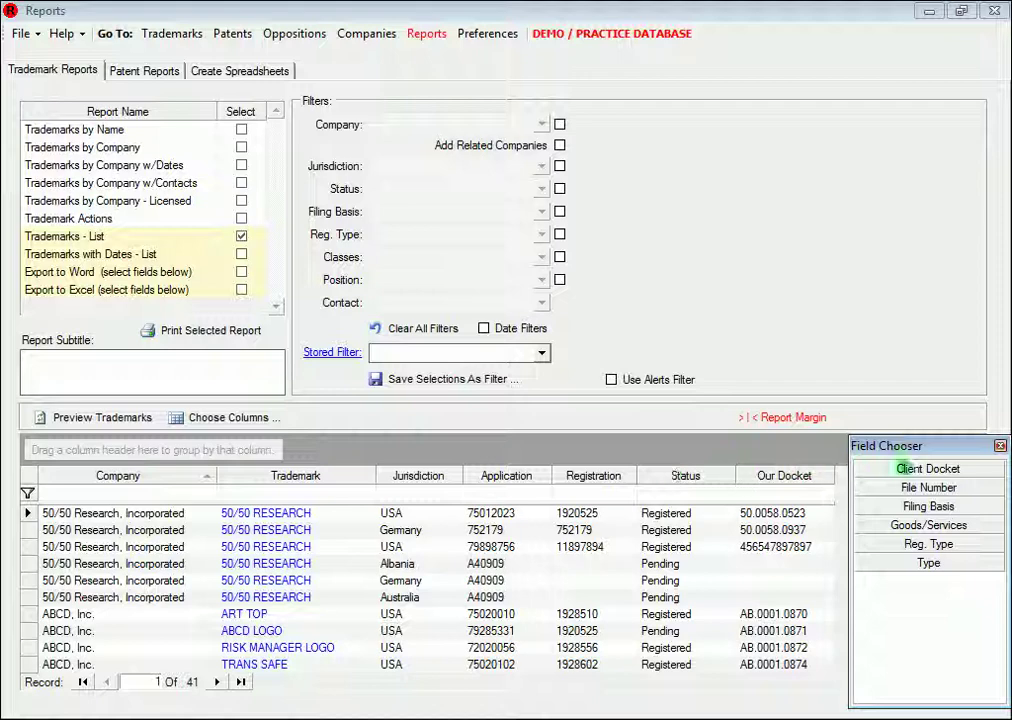
pyautogui.click(1000, 445)
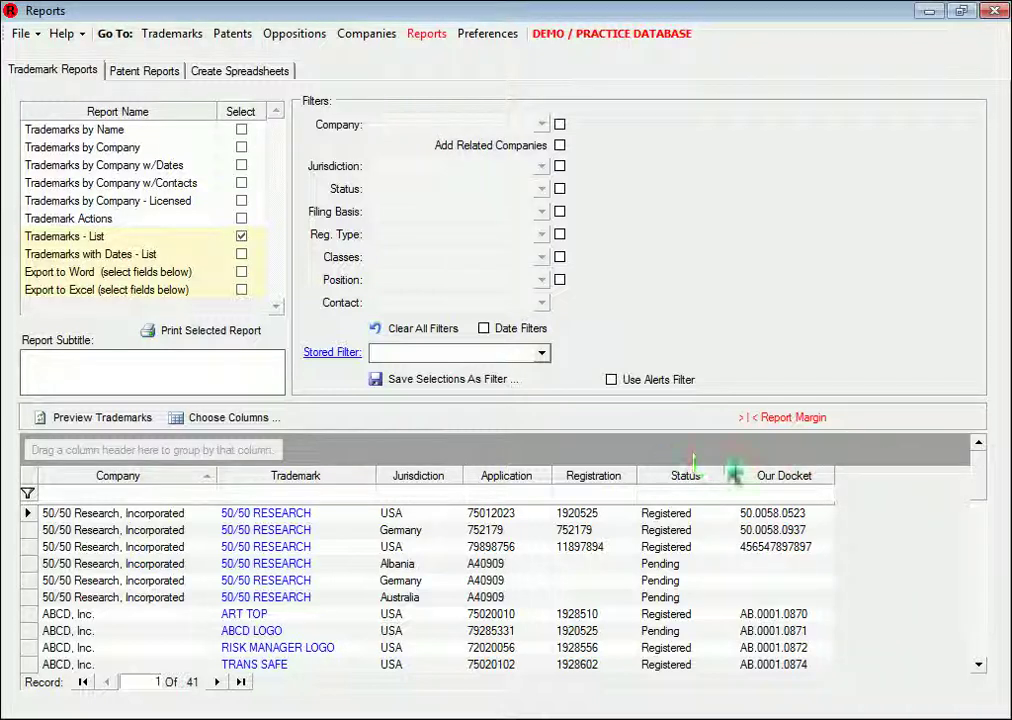
pyautogui.moveTo(748, 477); pyautogui.dragTo(668, 422)
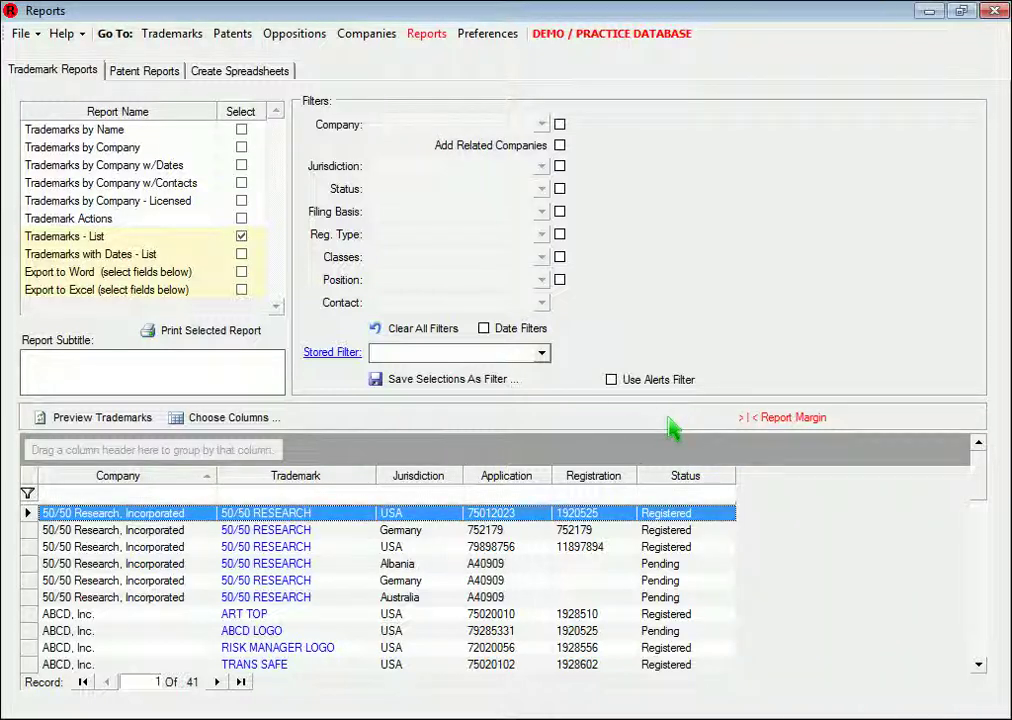
pyautogui.moveTo(703, 481); pyautogui.dragTo(490, 478)
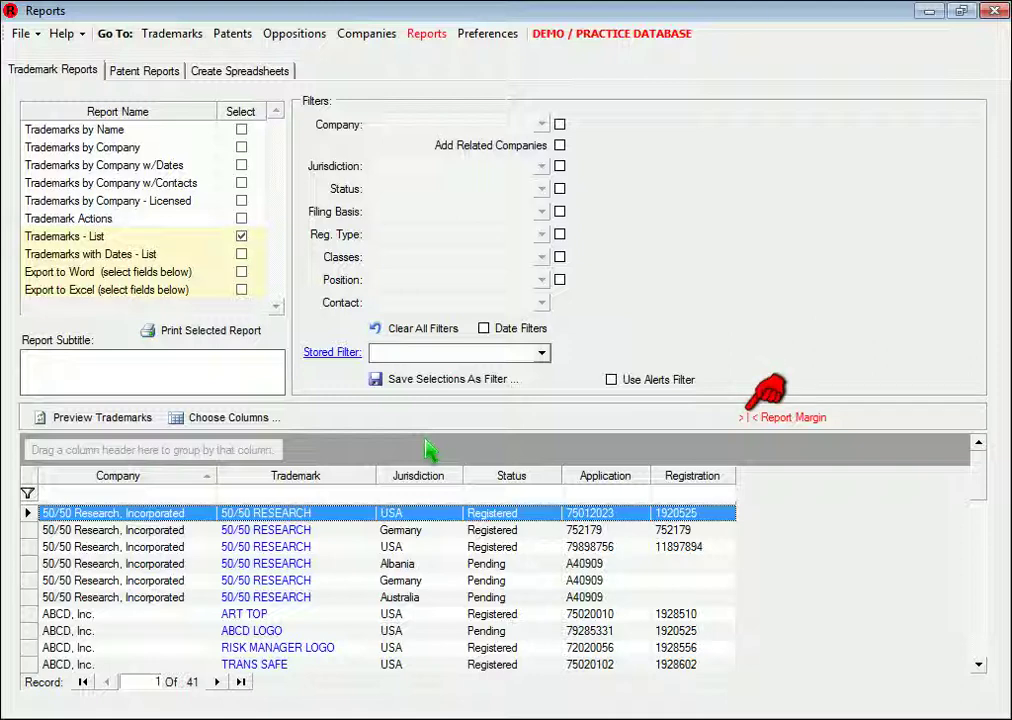
pyautogui.click(208, 333)
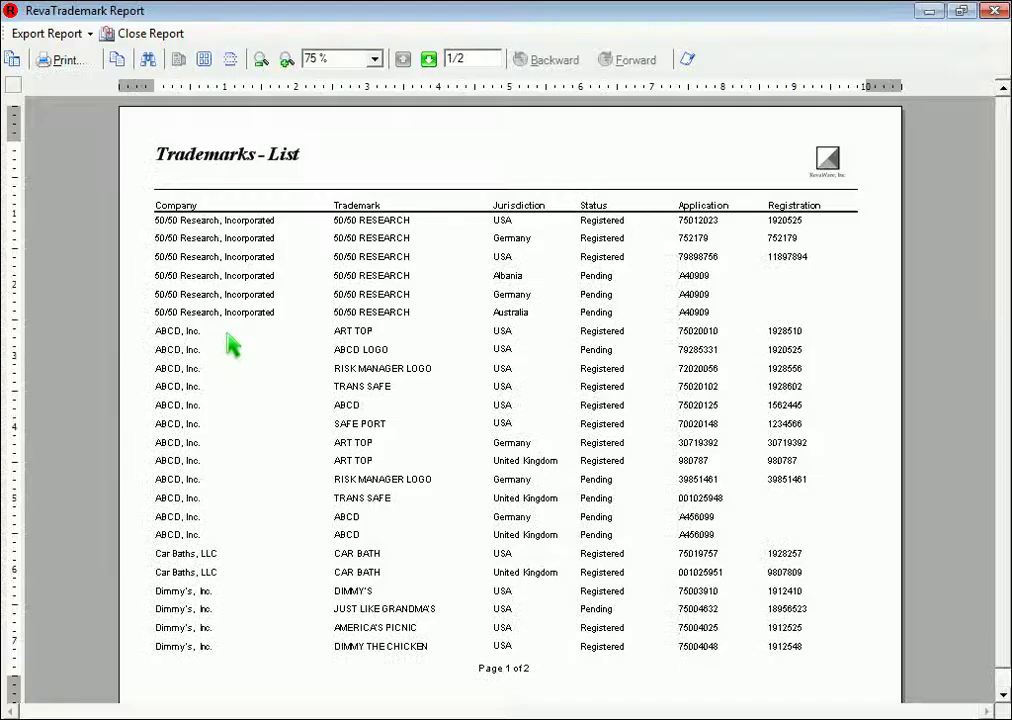
pyautogui.click(141, 34)
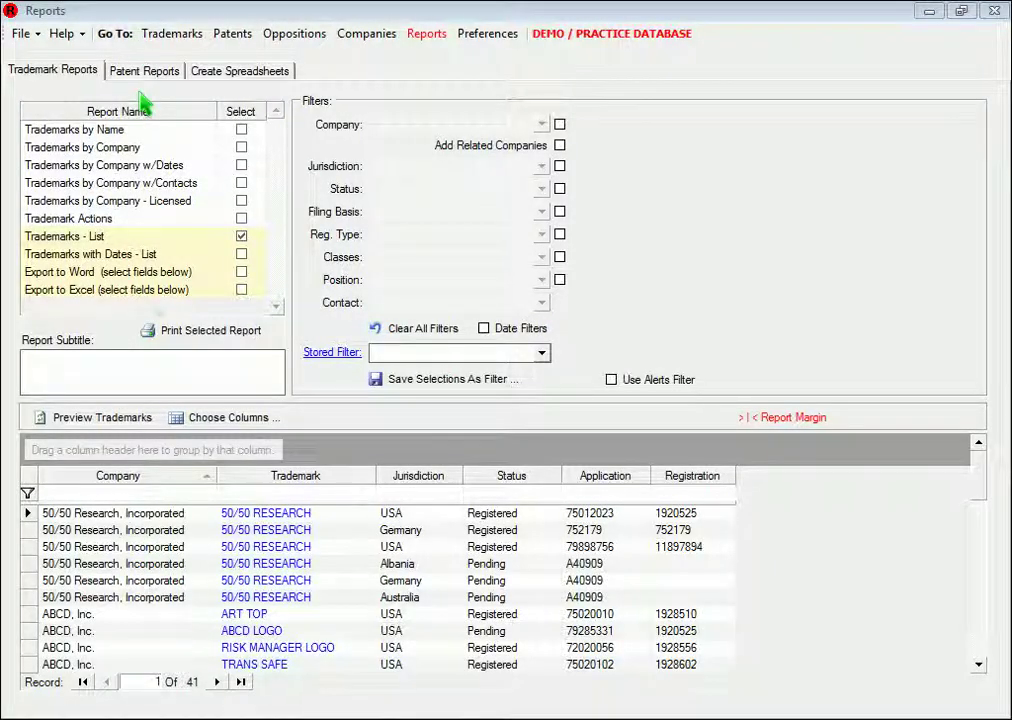
# Group the trademark list by Company and print-preview the grouped report
pyautogui.moveTo(92, 477); pyautogui.dragTo(178, 452)
pyautogui.click(213, 339)
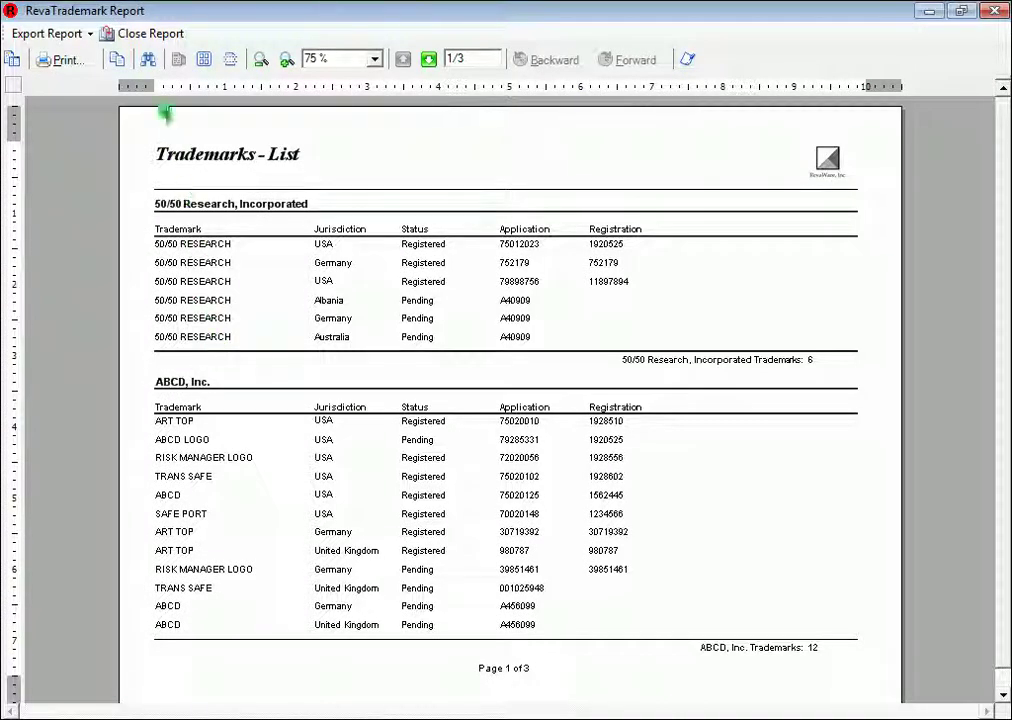
pyautogui.click(143, 33)
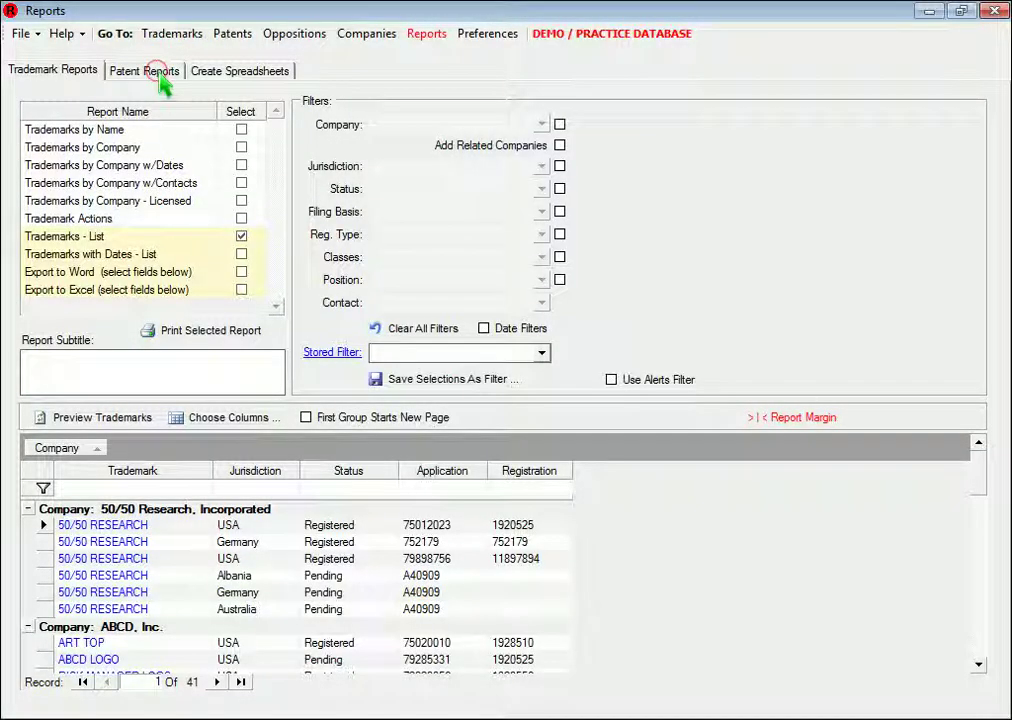
# Using the Export to Word patent report, drop the Classes column and send the patents to Word
pyautogui.click(158, 76)
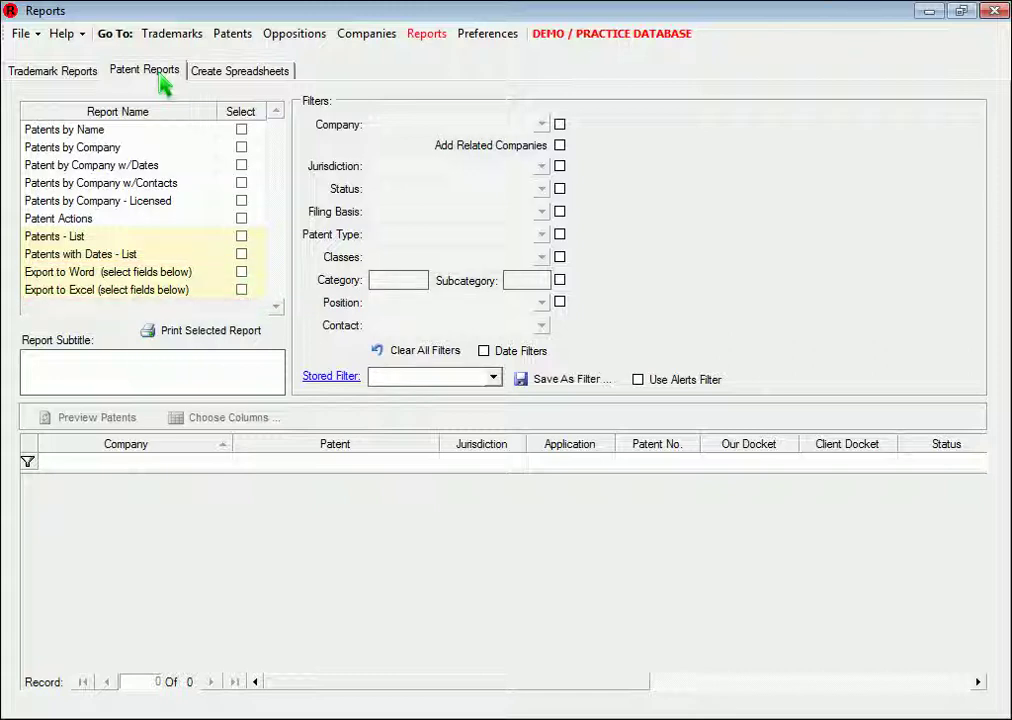
pyautogui.click(243, 272)
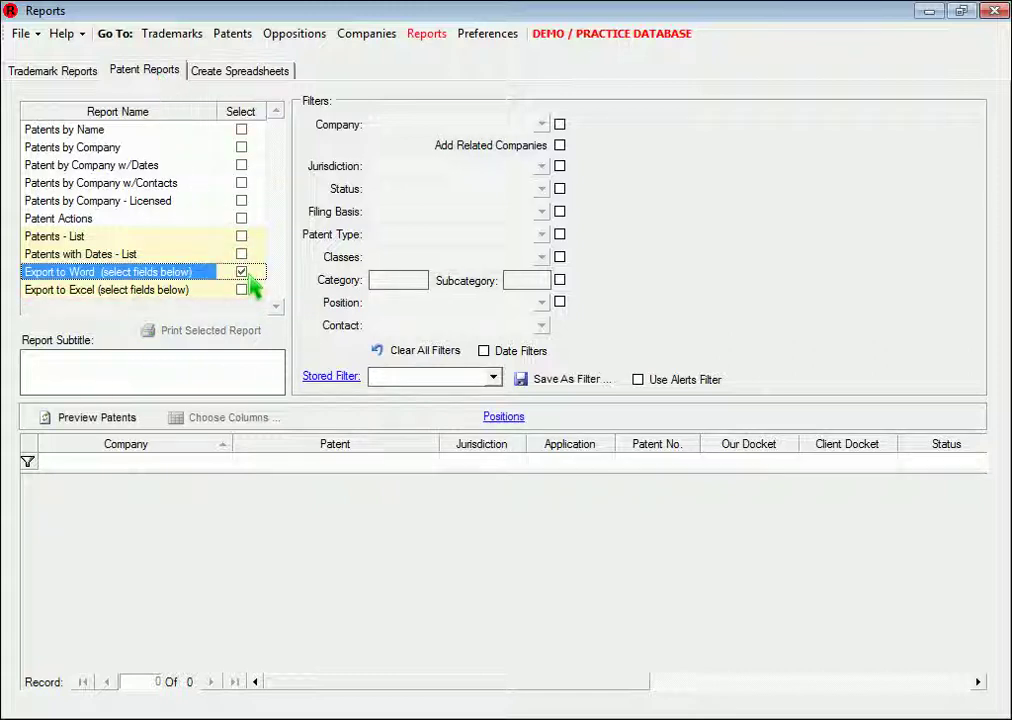
pyautogui.click(105, 419)
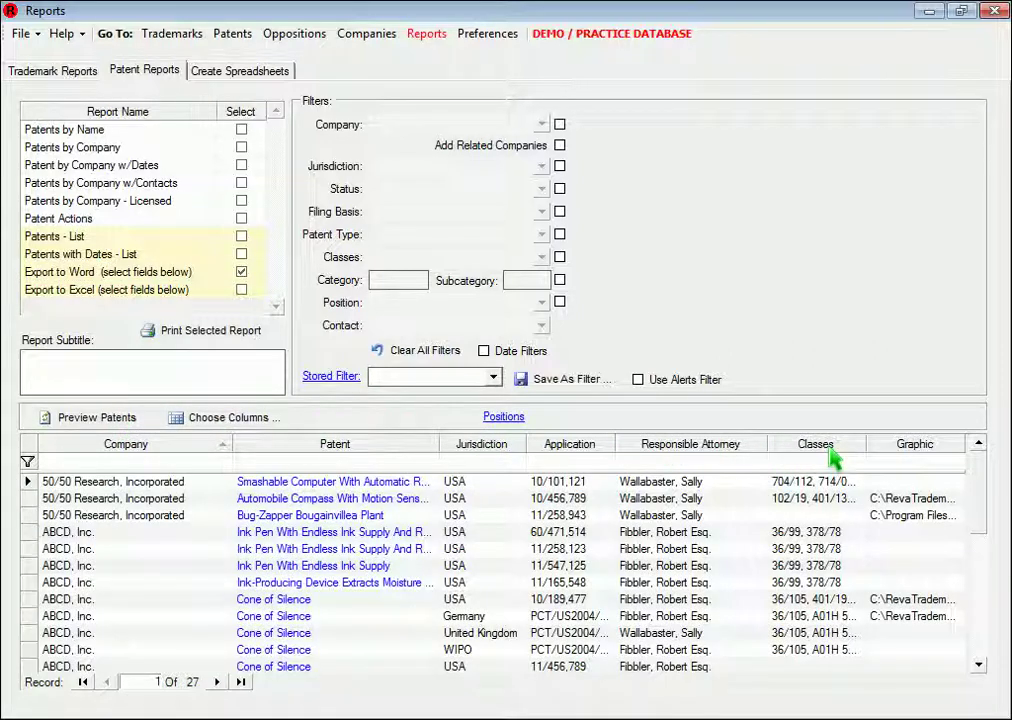
pyautogui.moveTo(831, 456); pyautogui.dragTo(768, 470)
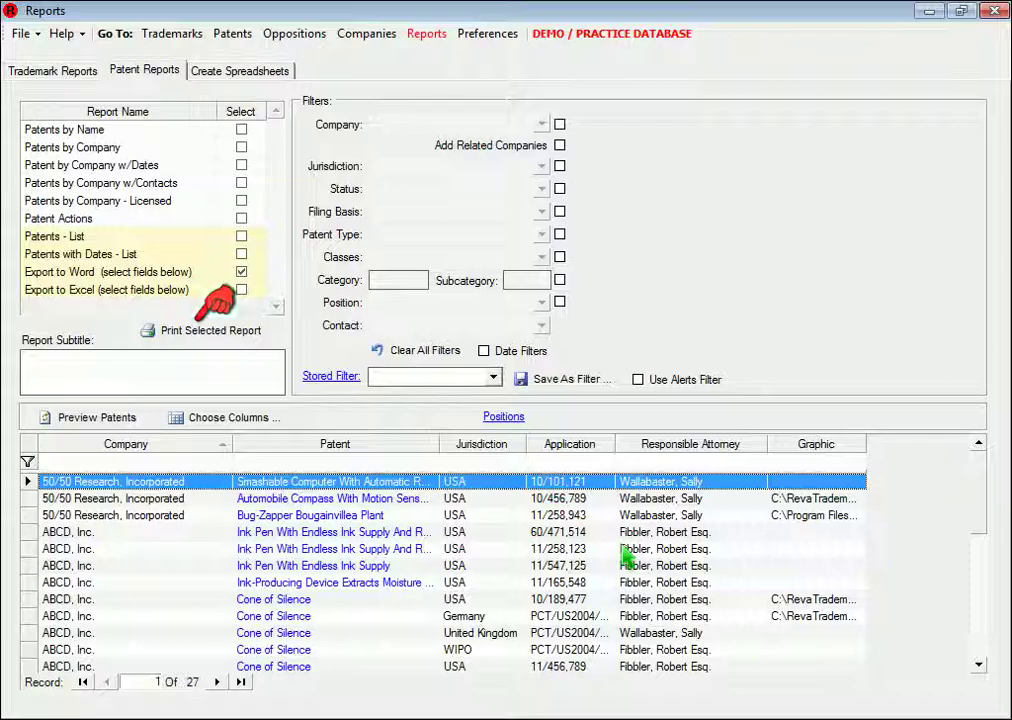
pyautogui.click(225, 333)
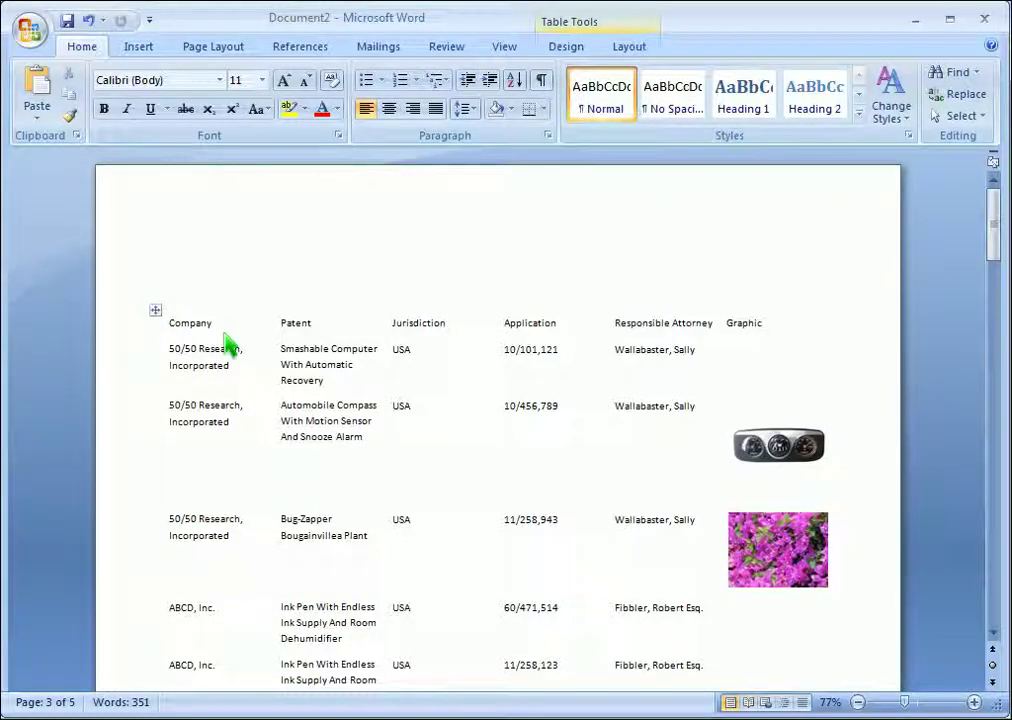
pyautogui.scroll(-1, 225, 345)
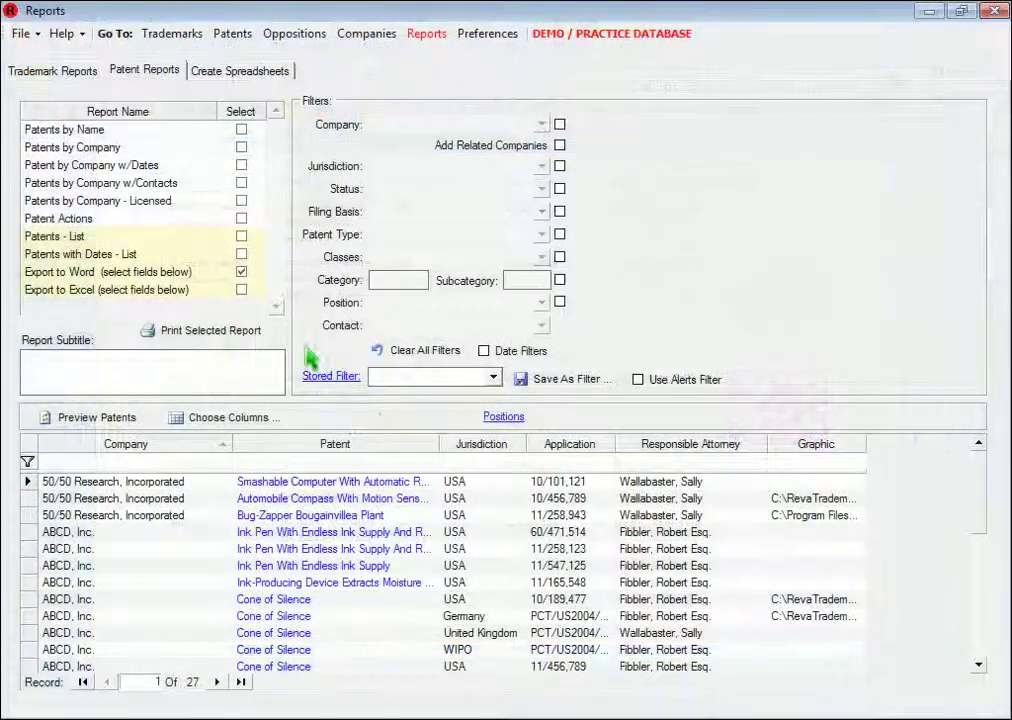
# Export the previewed patent list to Excel, then bring up the Create Spreadsheets builder
pyautogui.click(242, 290)
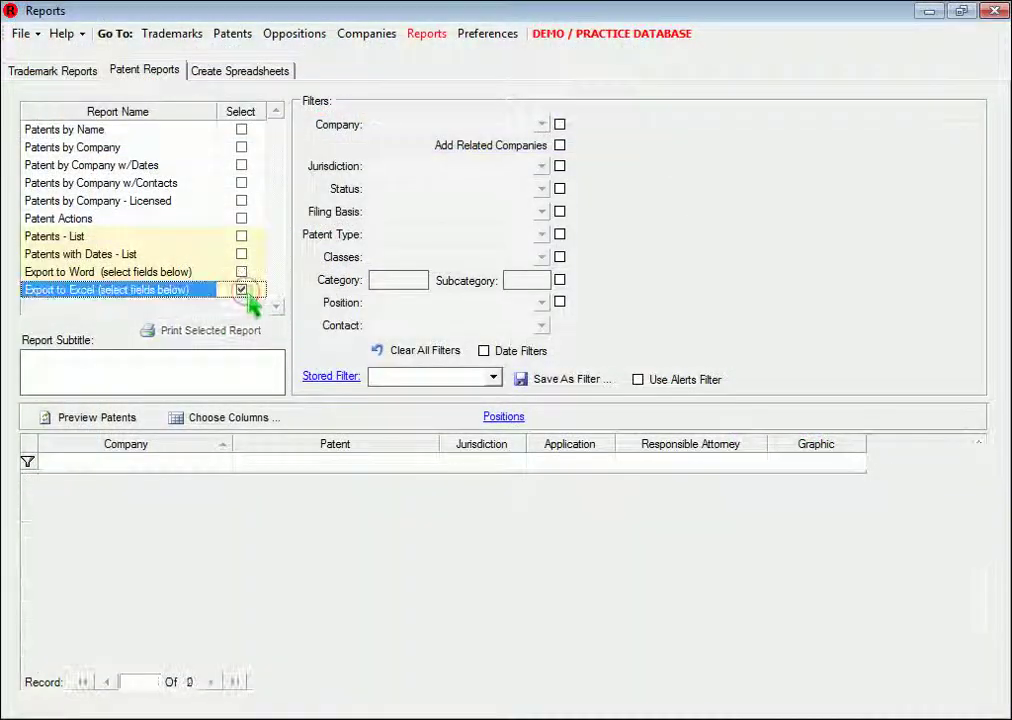
pyautogui.click(80, 421)
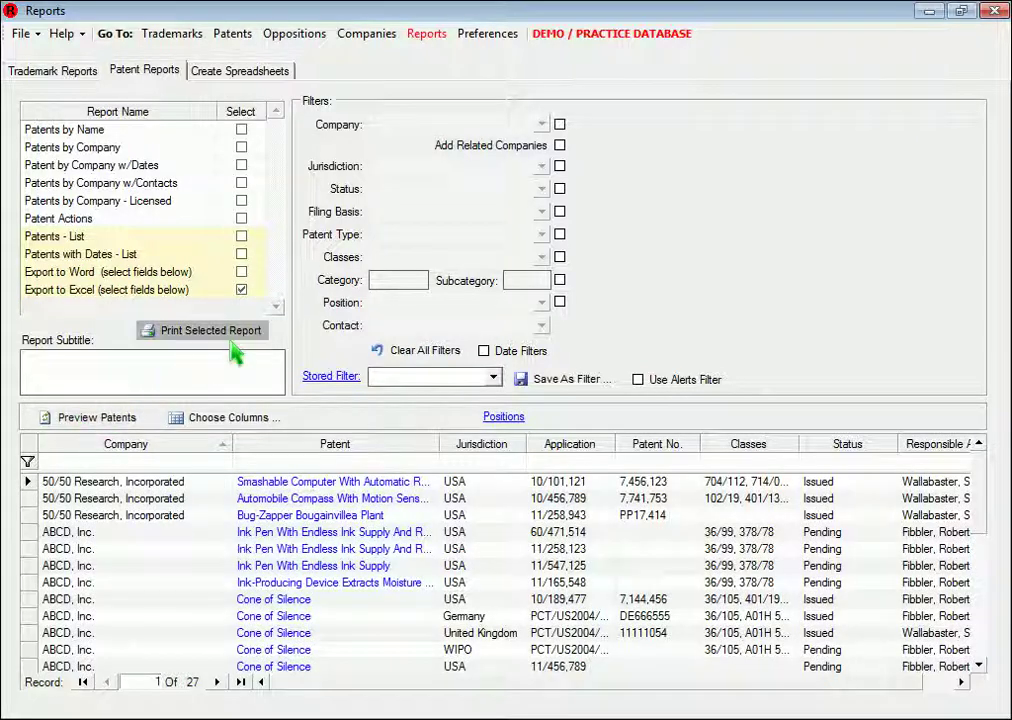
pyautogui.click(253, 340)
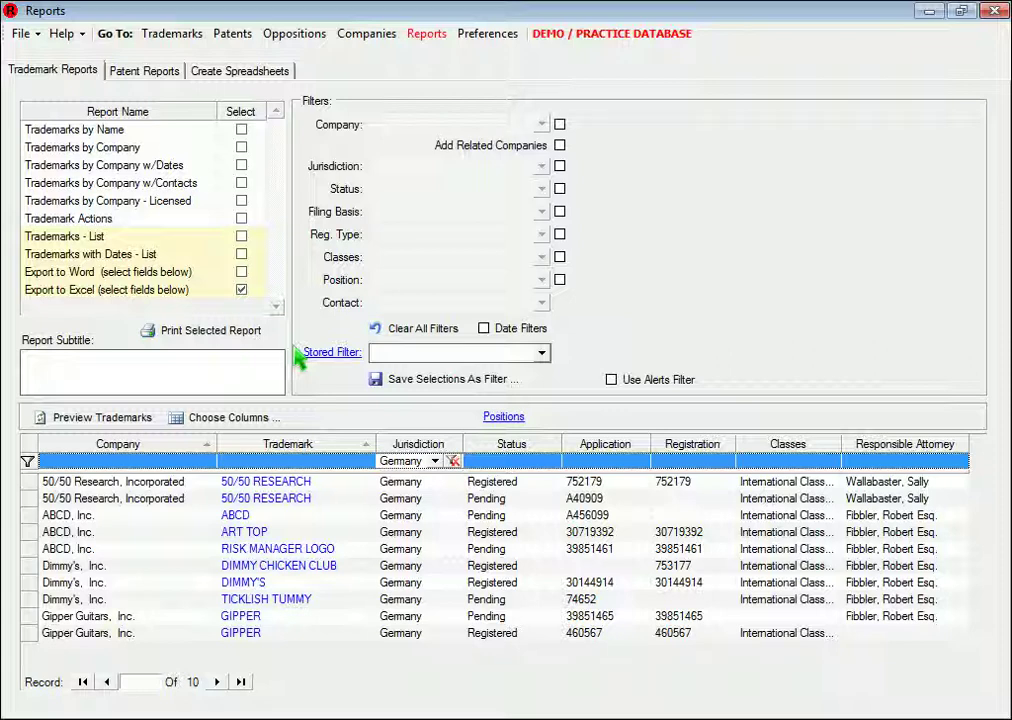
pyautogui.click(212, 76)
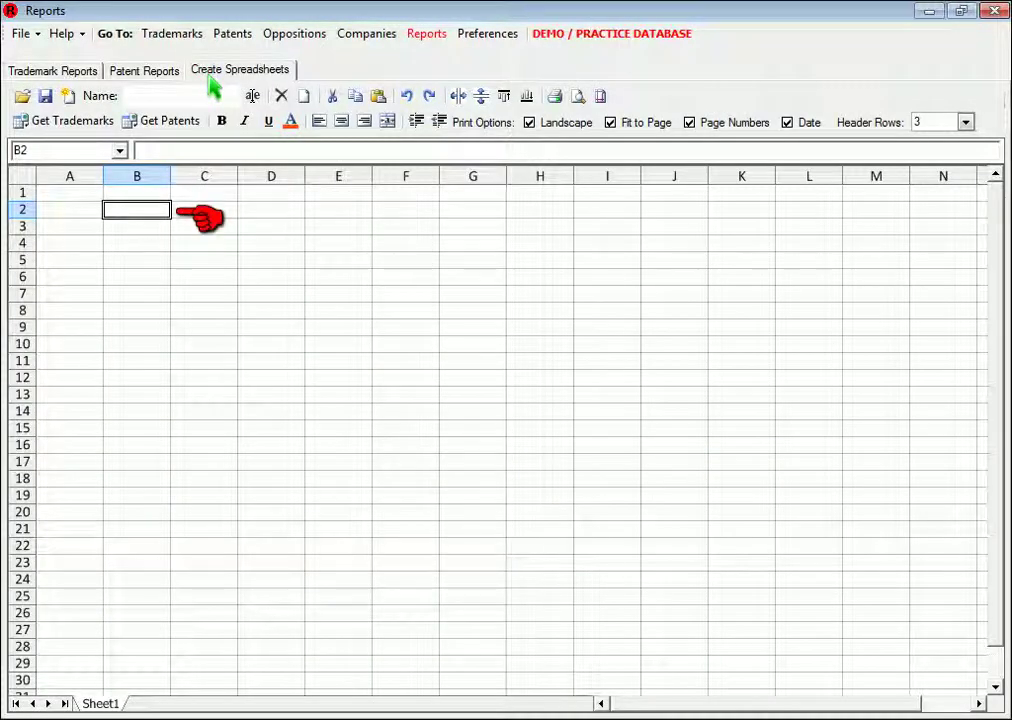
# Change the trademark jurisdiction filter from Germany to United Kingdom
pyautogui.click(82, 128)
pyautogui.click(88, 73)
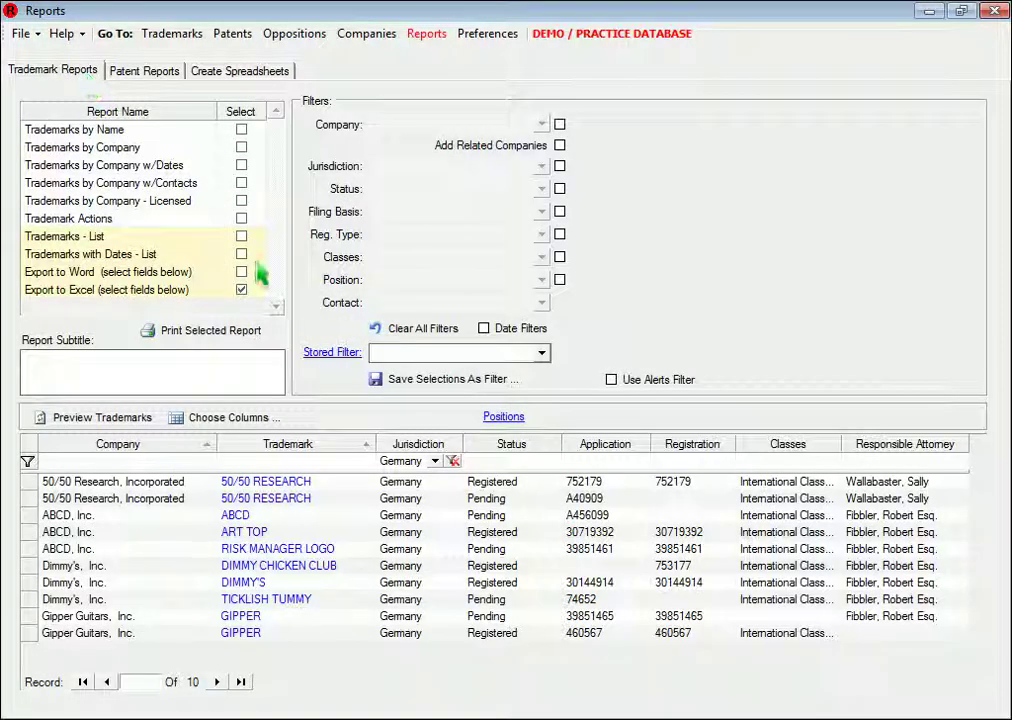
pyautogui.click(436, 462)
pyautogui.click(452, 462)
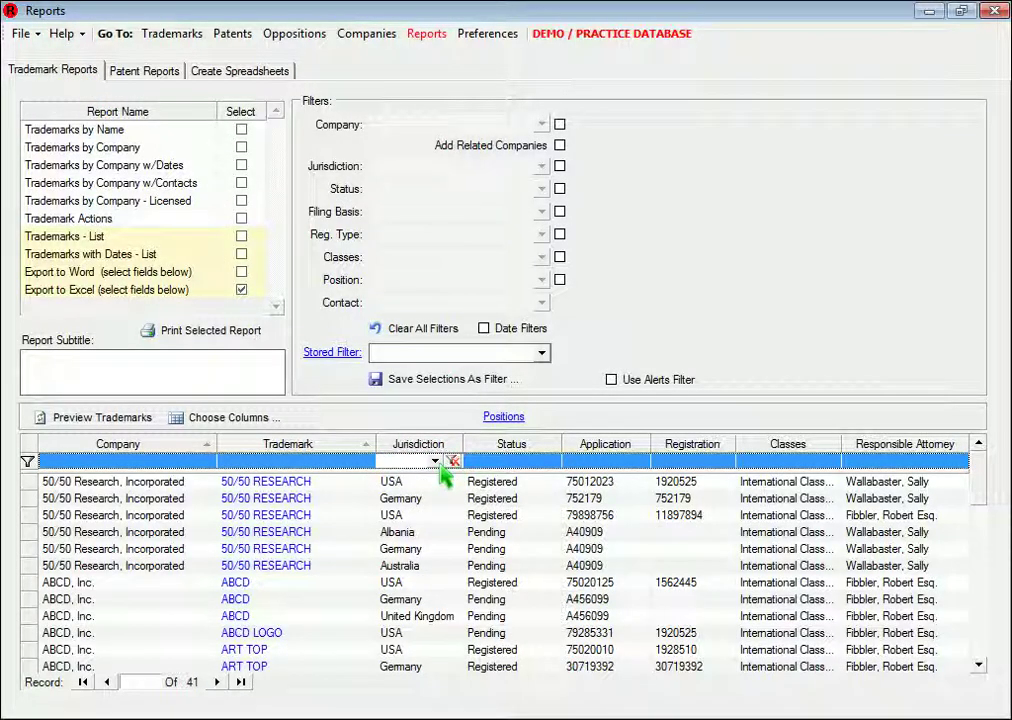
pyautogui.click(436, 461)
pyautogui.click(440, 531)
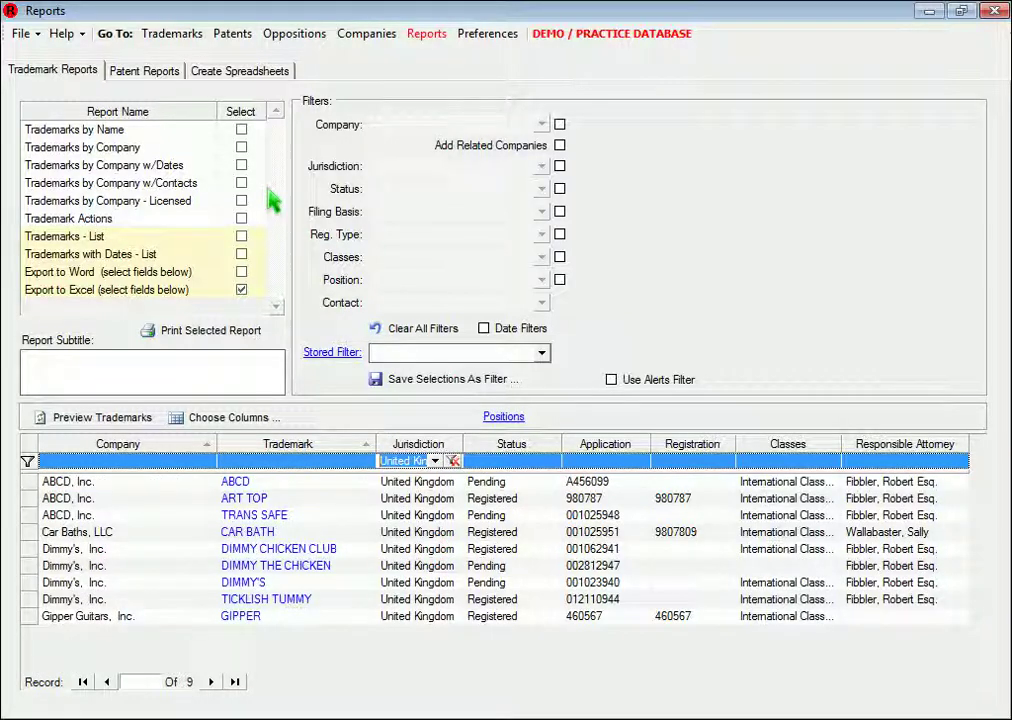
# Insert the UK trademark records at B15 on Sheet1 and at B2 on a new Sheet2
pyautogui.click(212, 74)
pyautogui.click(146, 432)
pyautogui.click(74, 120)
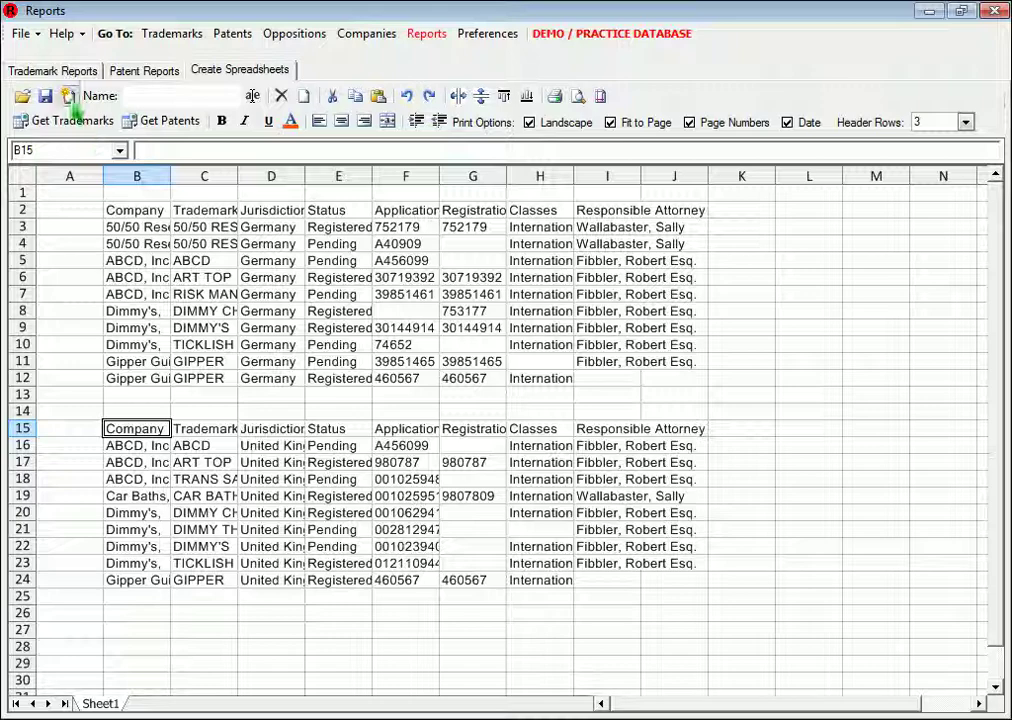
pyautogui.click(68, 96)
pyautogui.click(122, 214)
pyautogui.click(74, 120)
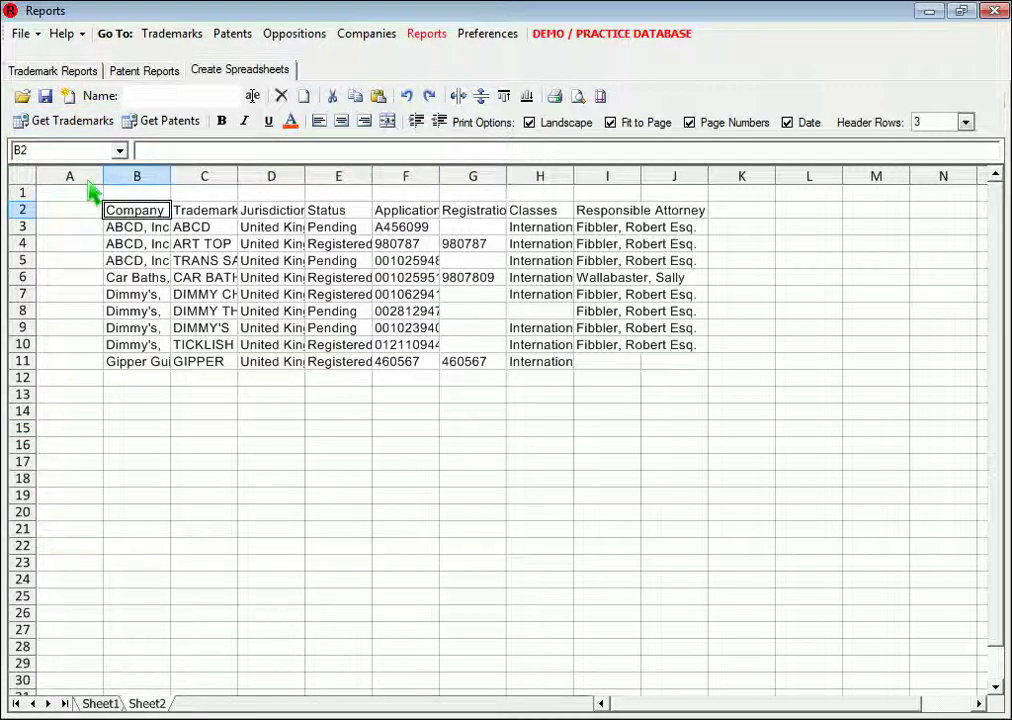
# On Sheet1, label the tables 'Germany' in A1 and 'United Kingdom' in A14
pyautogui.click(102, 703)
pyautogui.click(86, 197)
pyautogui.write('Germany')
pyautogui.click(86, 414)
pyautogui.write('United Kingdom')
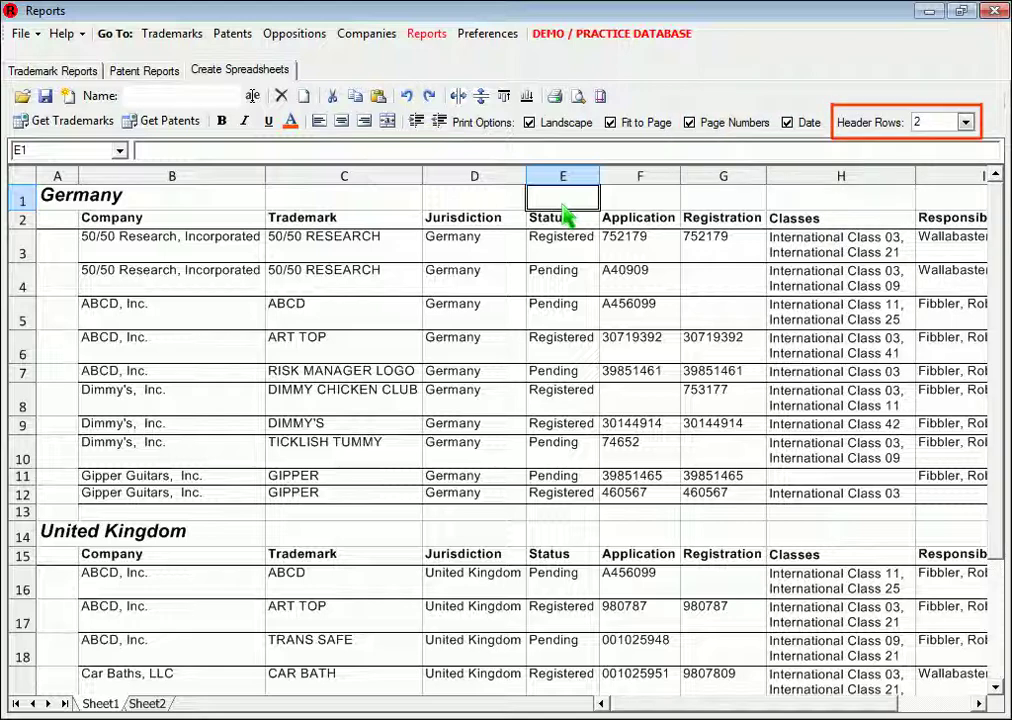
# Print-preview the spreadsheet, save it as GermanyUK in Documents, and open it in Excel
pyautogui.click(577, 96)
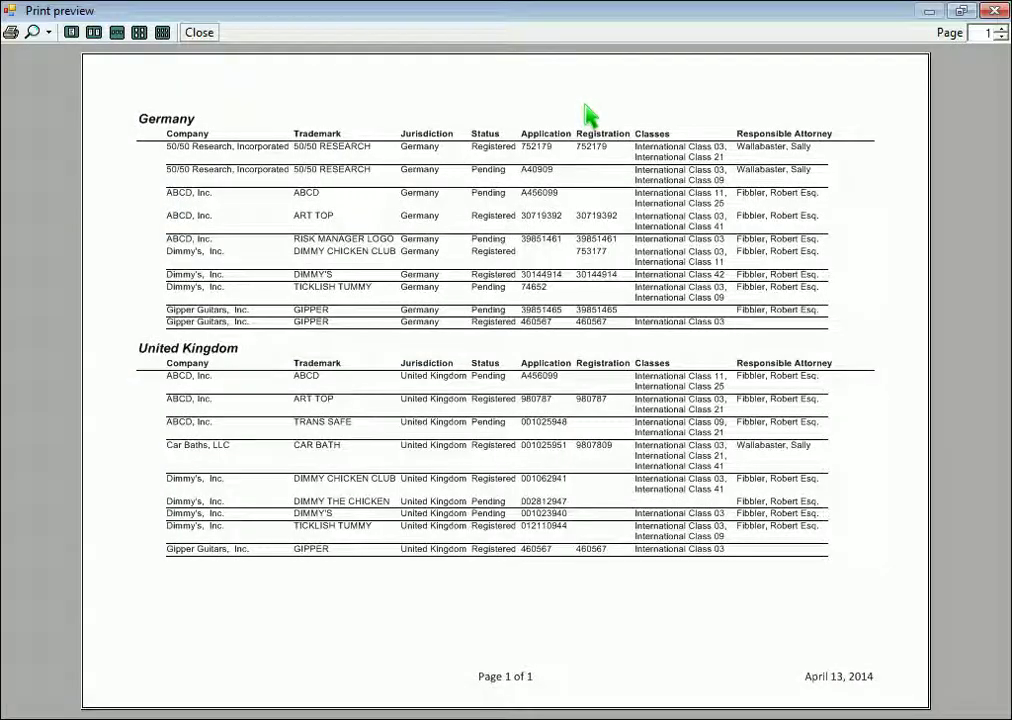
pyautogui.click(208, 32)
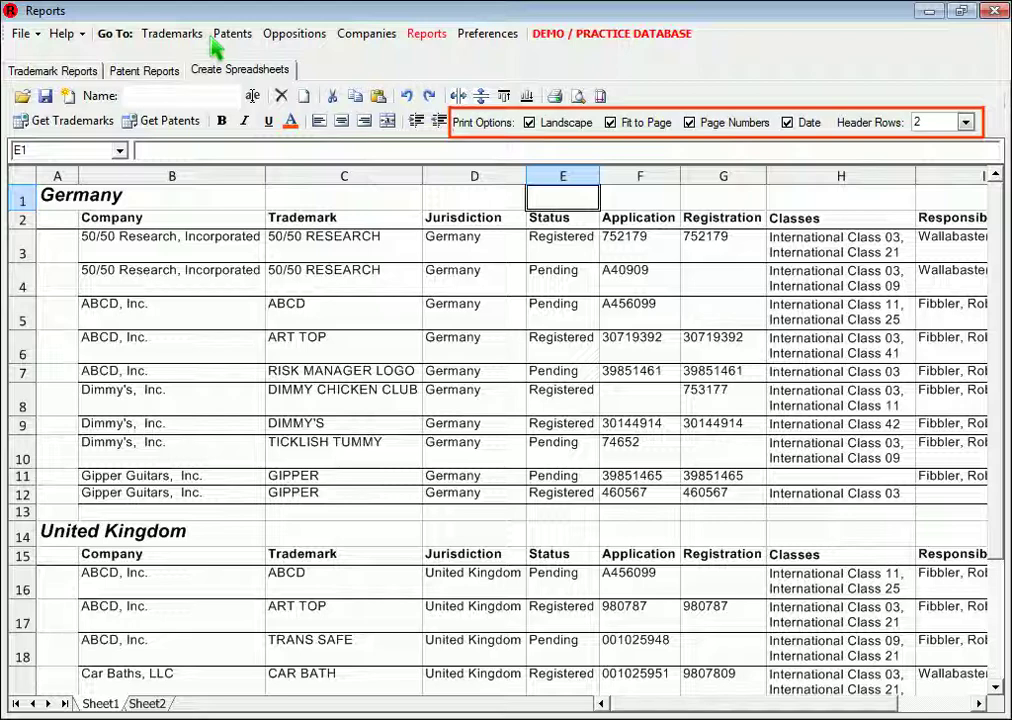
pyautogui.click(45, 96)
pyautogui.doubleClick(295, 161)
pyautogui.click(285, 420)
pyautogui.write('GermanyUK')
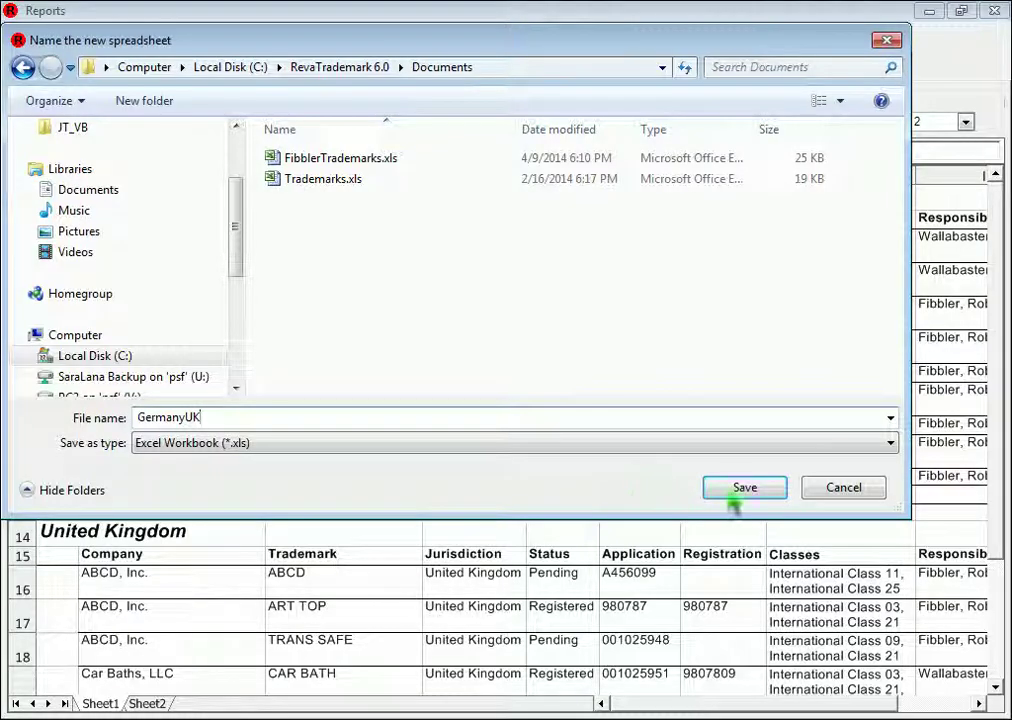
pyautogui.click(740, 489)
pyautogui.click(480, 430)
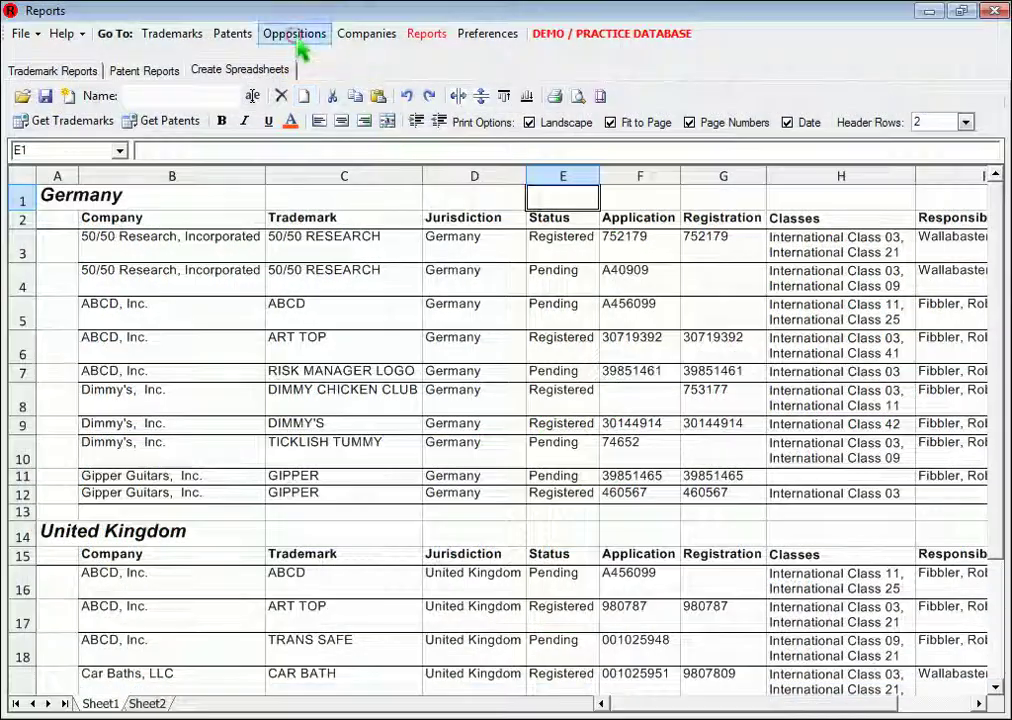
# Open the ABCD Inc. vs. ABC opposition from the Oppositions list
pyautogui.click(297, 42)
pyautogui.doubleClick(108, 150)
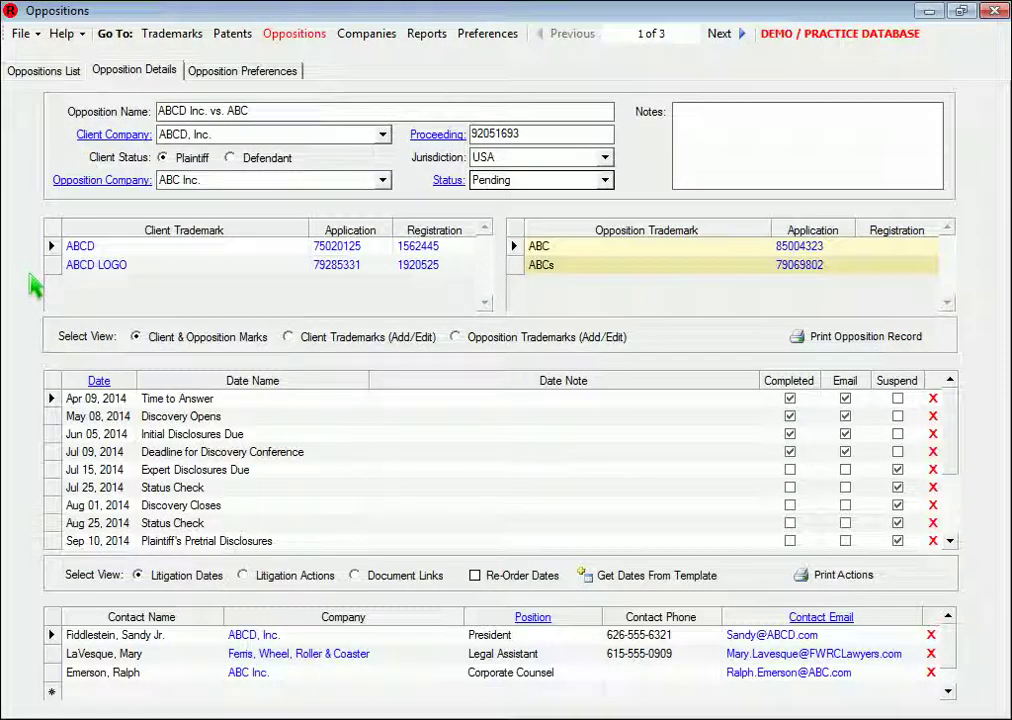
# Review the opposition date alerts and email alerts, then return to the Oppositions List
pyautogui.click(44, 70)
pyautogui.click(168, 666)
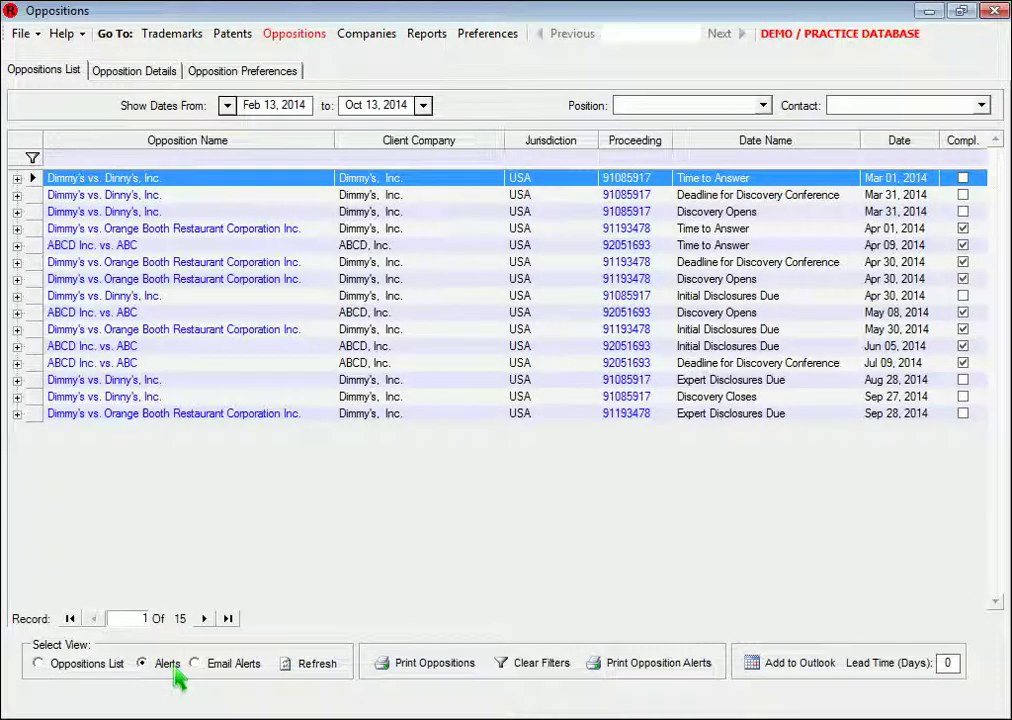
pyautogui.click(222, 673)
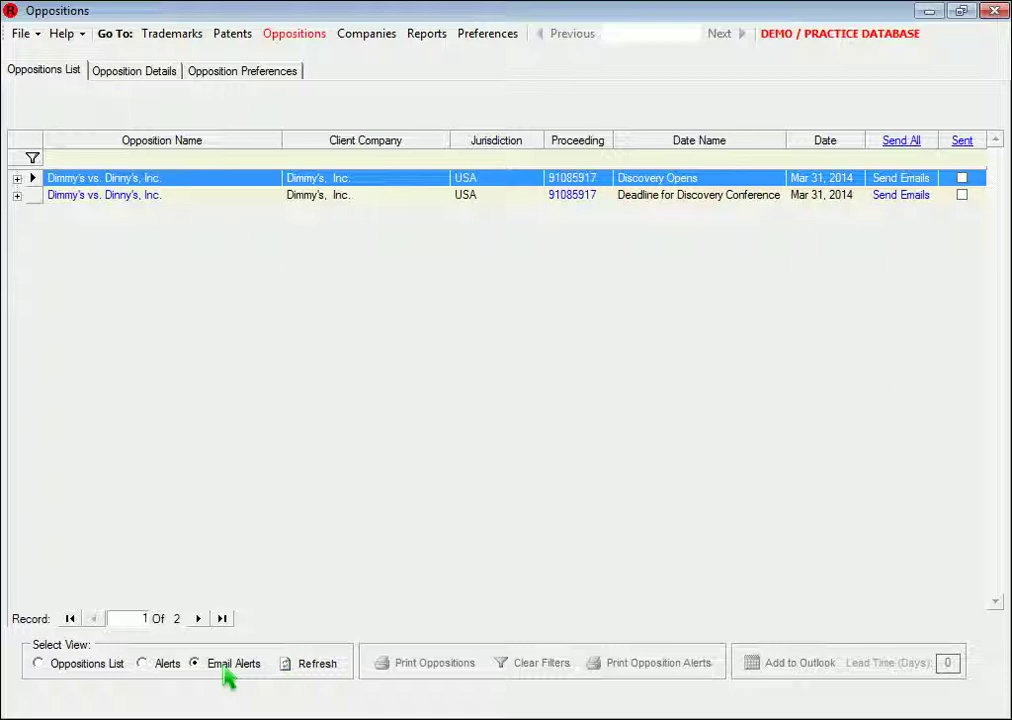
pyautogui.click(118, 670)
# Start a new opposition and create an opposition record from the CAR BATH trademark
pyautogui.click(430, 670)
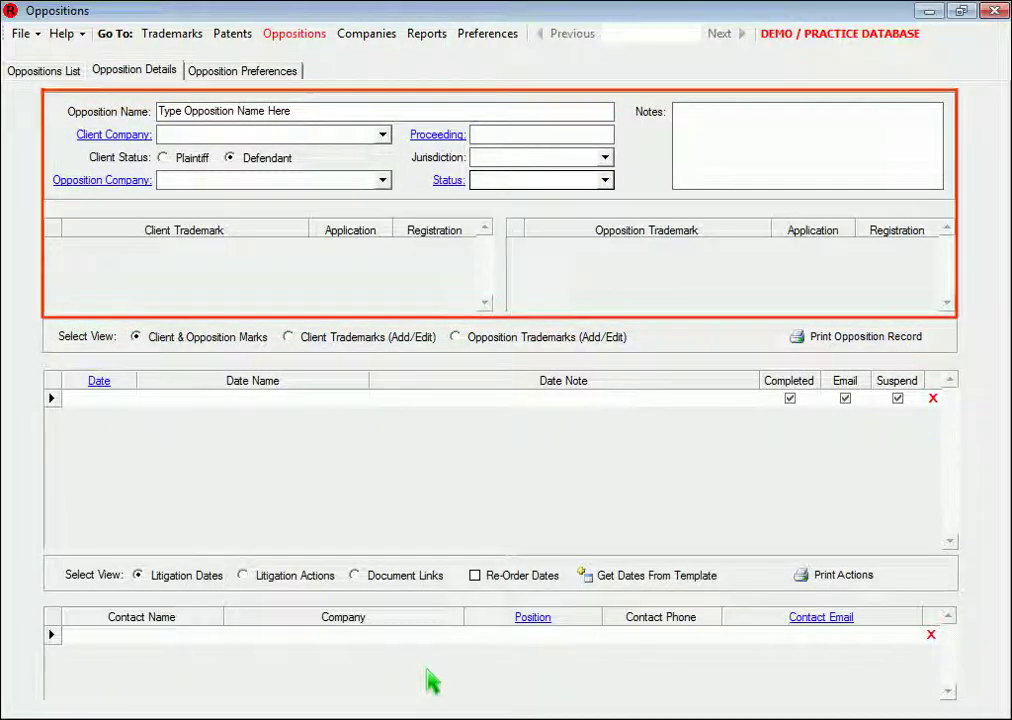
pyautogui.click(171, 34)
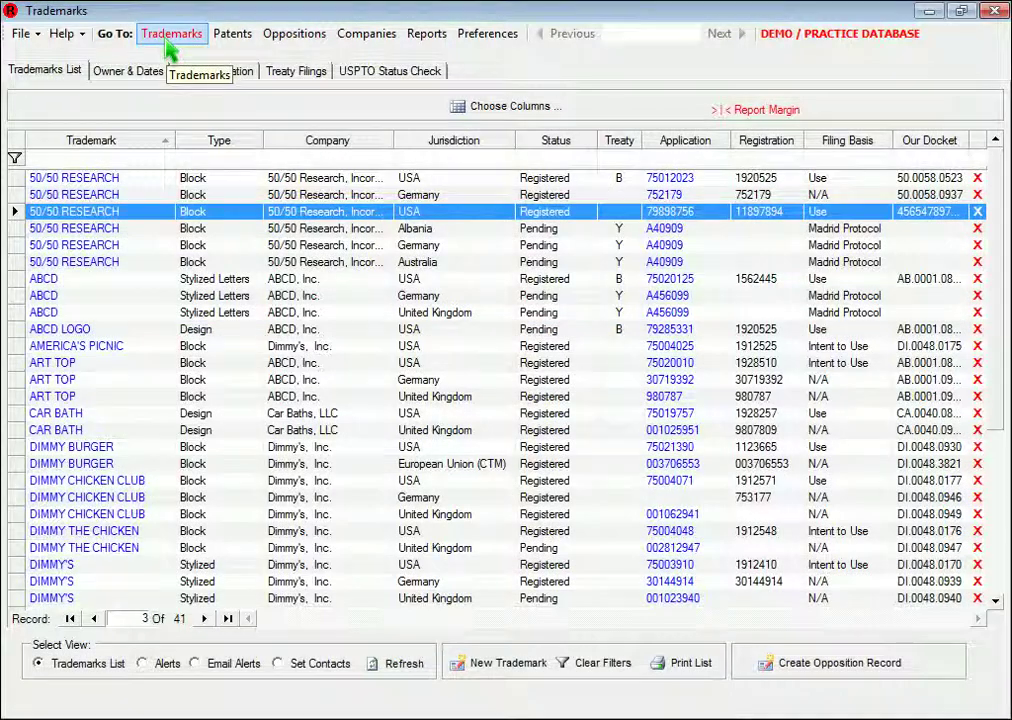
pyautogui.click(21, 416)
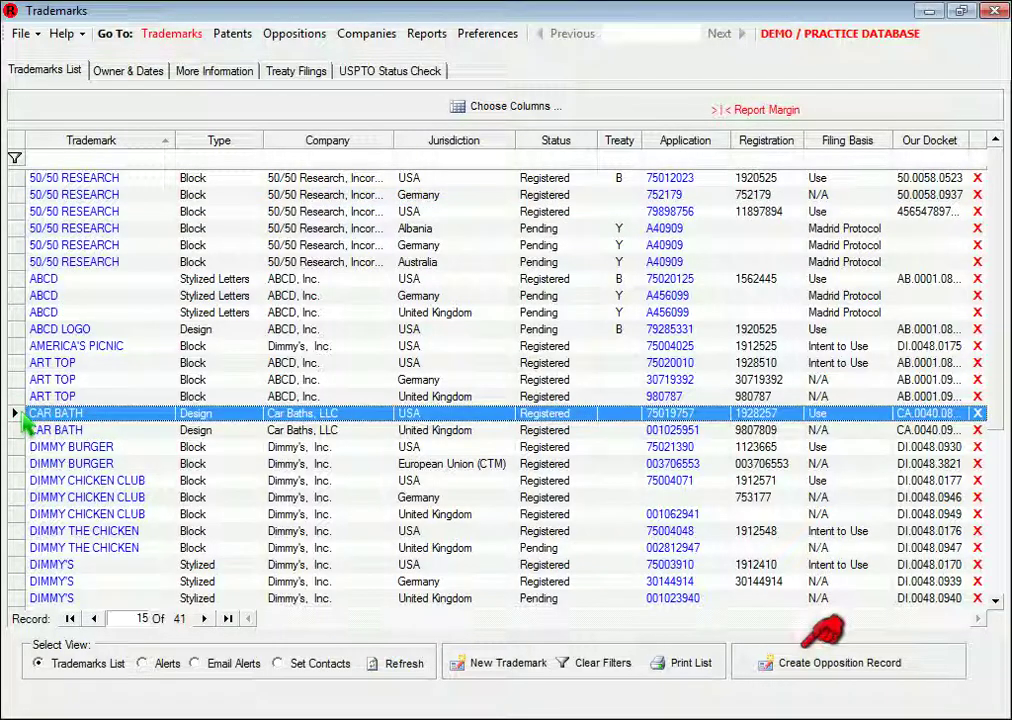
pyautogui.click(835, 662)
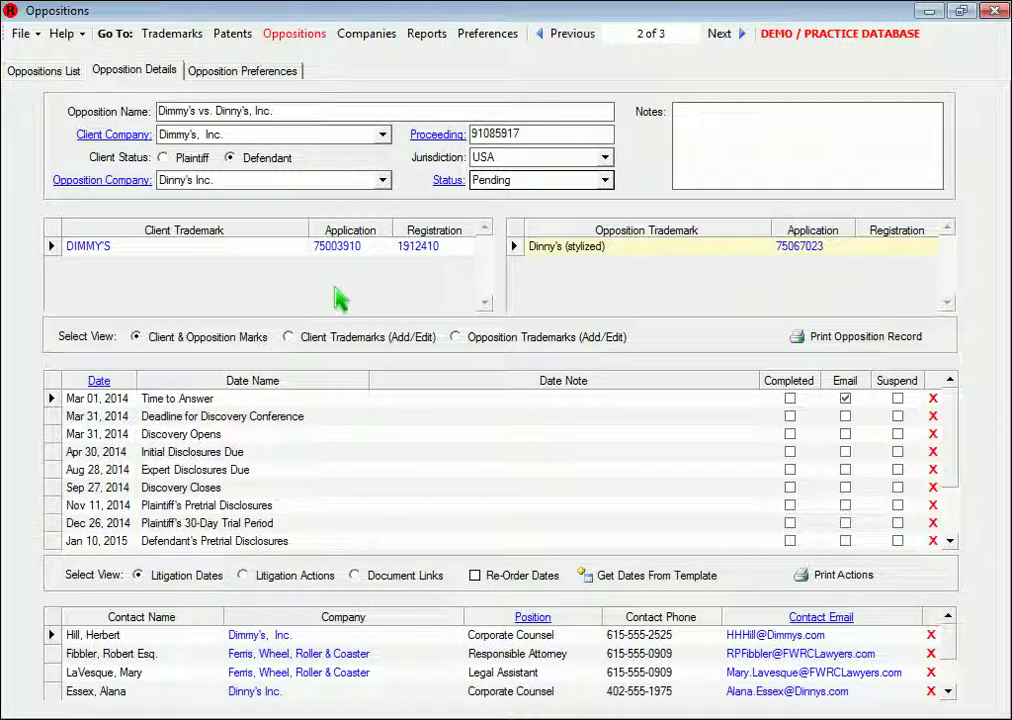
pyautogui.click(266, 78)
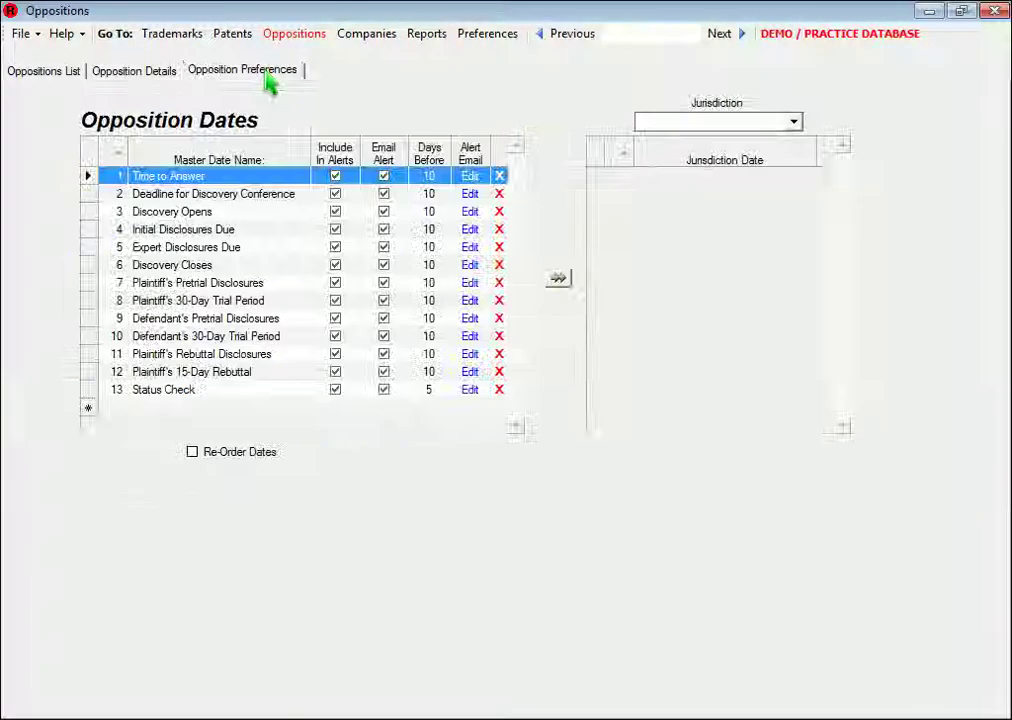
pyautogui.click(650, 122)
pyautogui.write('usa')
pyautogui.press('Tab')
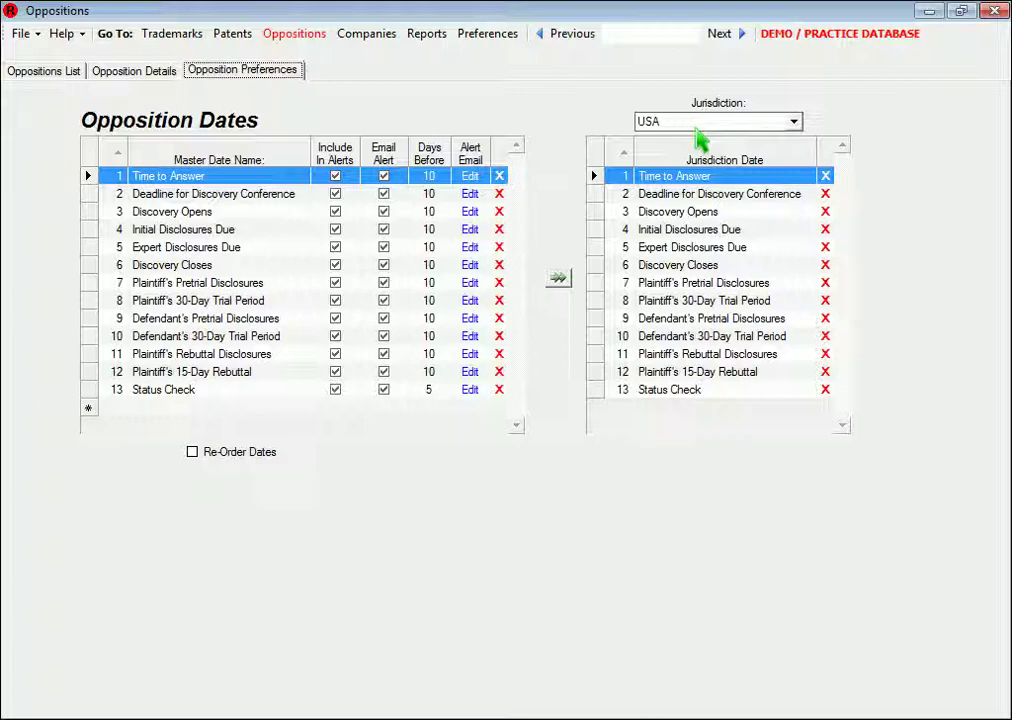
pyautogui.click(133, 71)
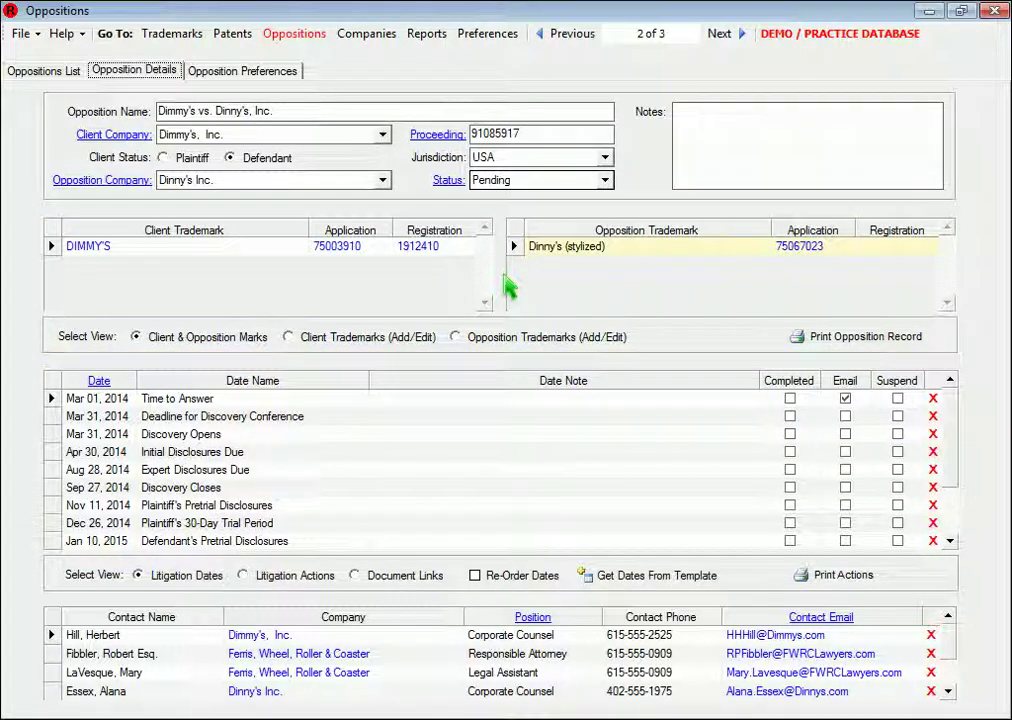
# View client, opposition and combined marks, then show Litigation Actions and Document Links
pyautogui.click(366, 341)
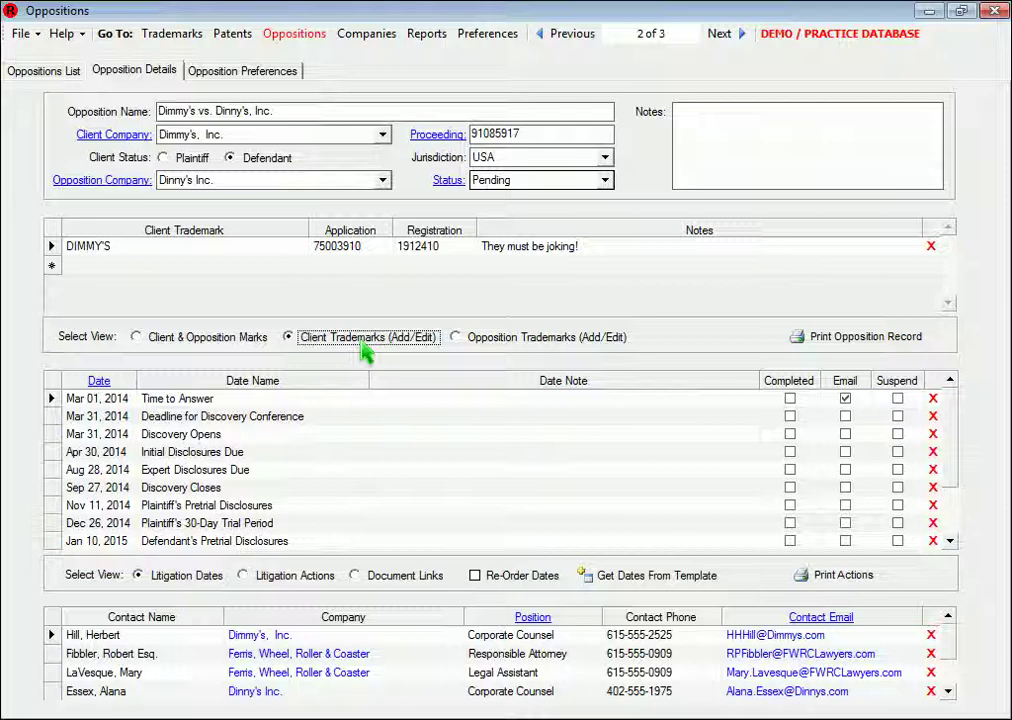
pyautogui.click(497, 348)
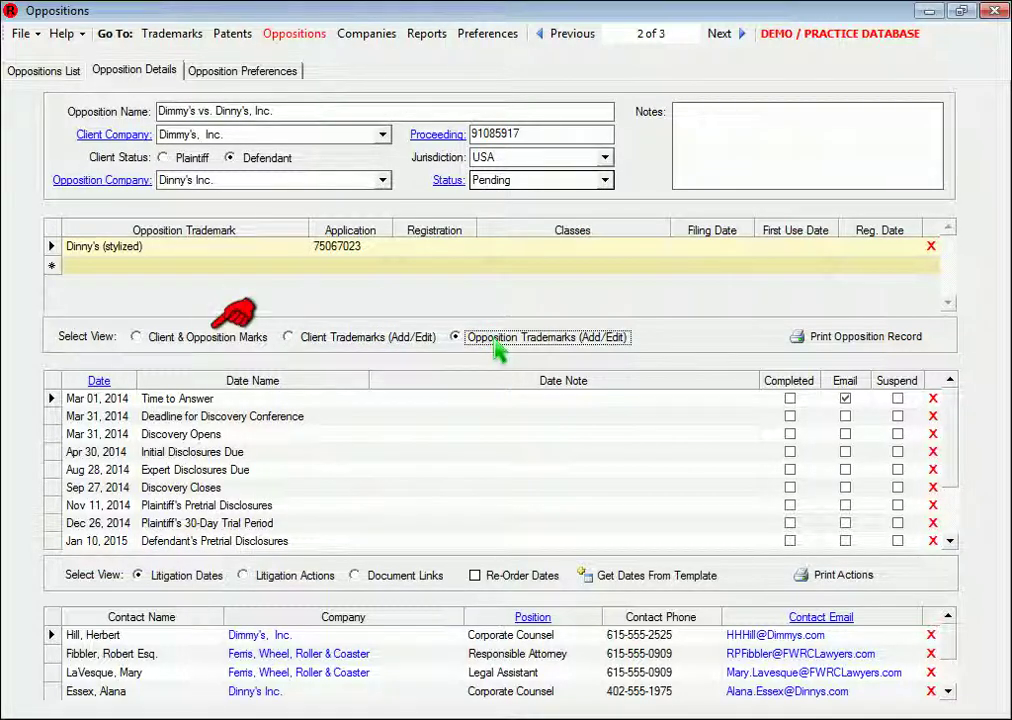
pyautogui.click(232, 340)
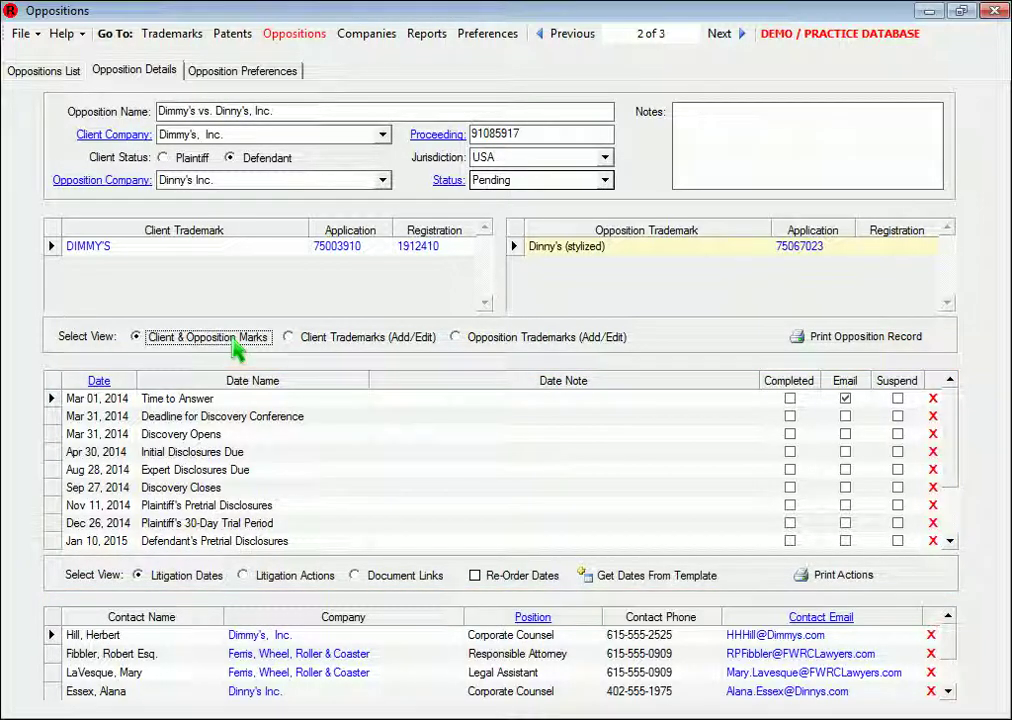
pyautogui.click(244, 576)
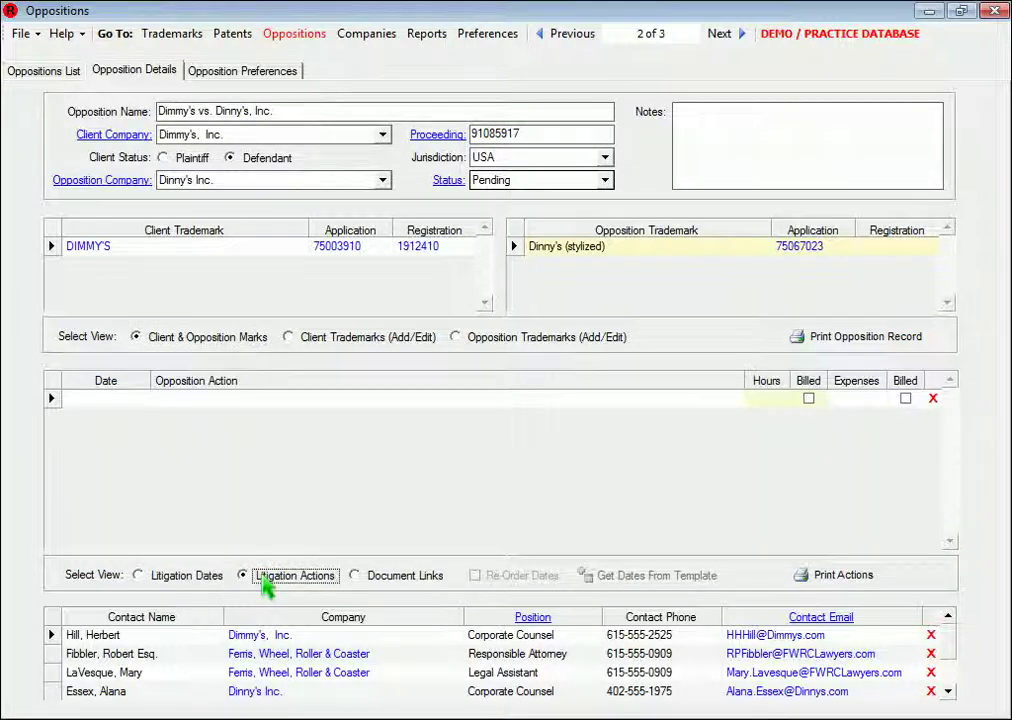
pyautogui.click(378, 588)
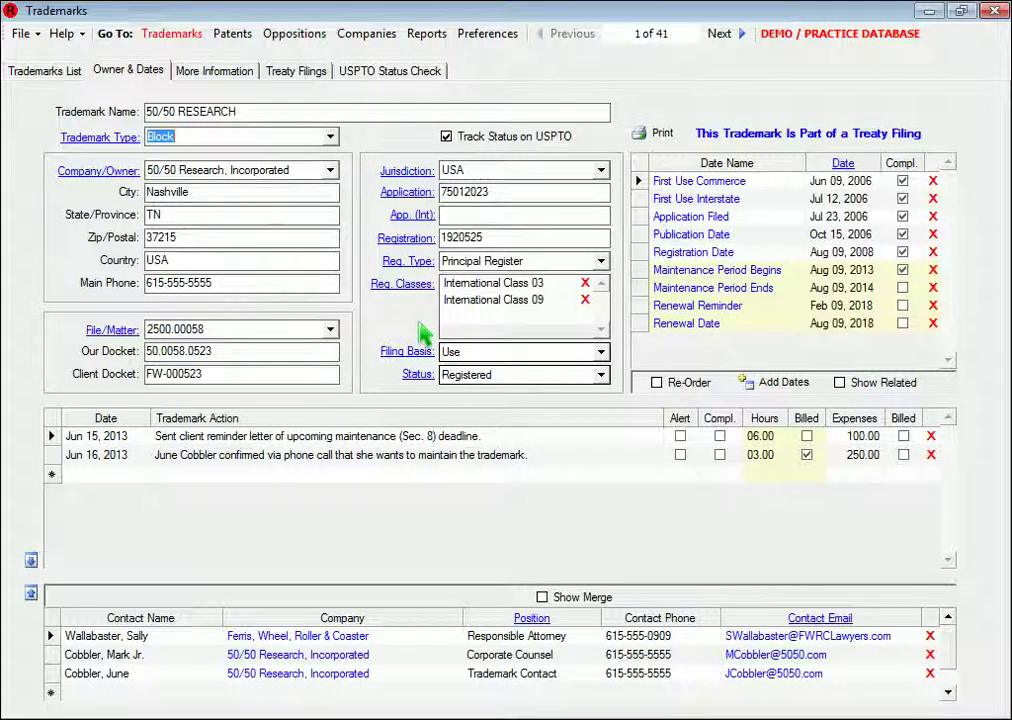
# Review the 50/50 RESEARCH jurisdictions and USPTO application status, then start an email to its trademark contact
pyautogui.click(410, 172)
pyautogui.click(503, 480)
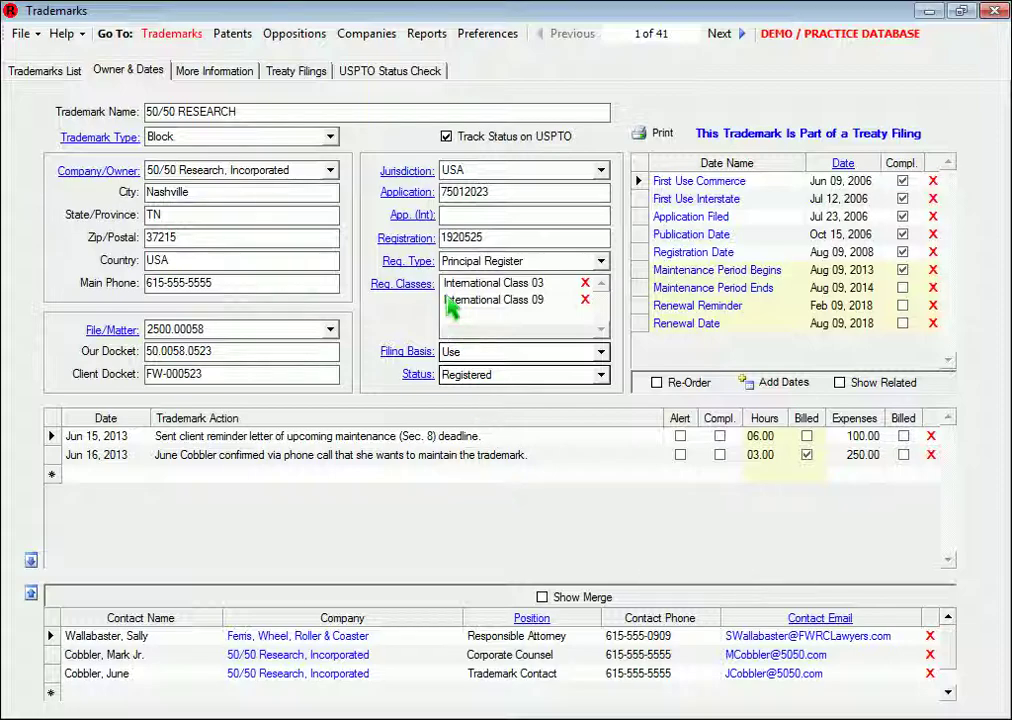
pyautogui.click(415, 197)
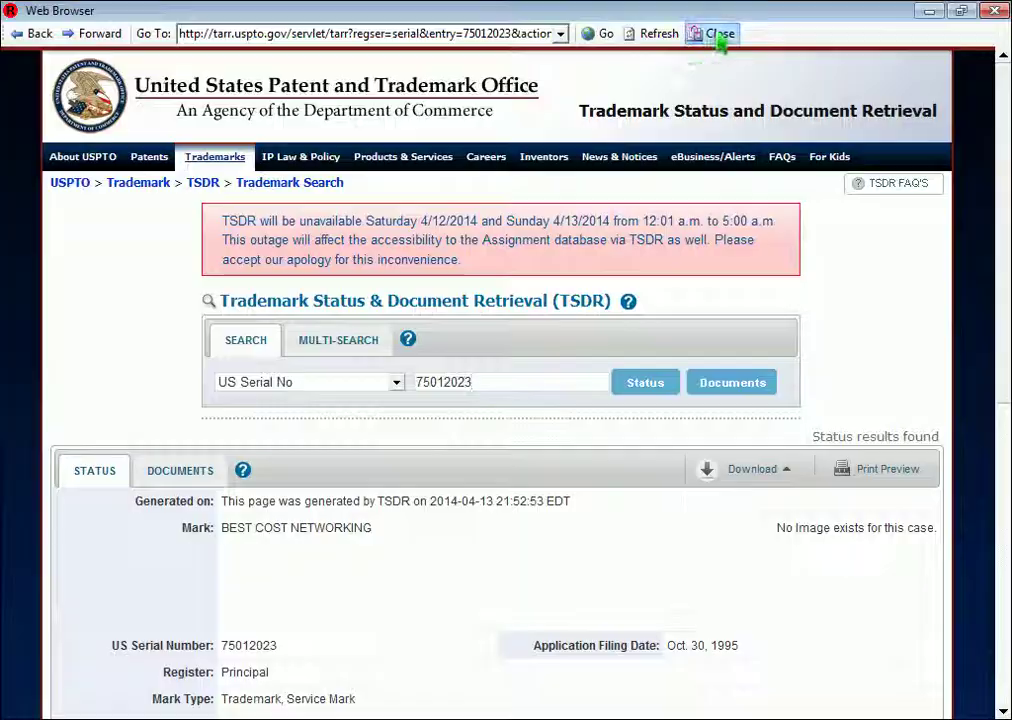
pyautogui.click(717, 33)
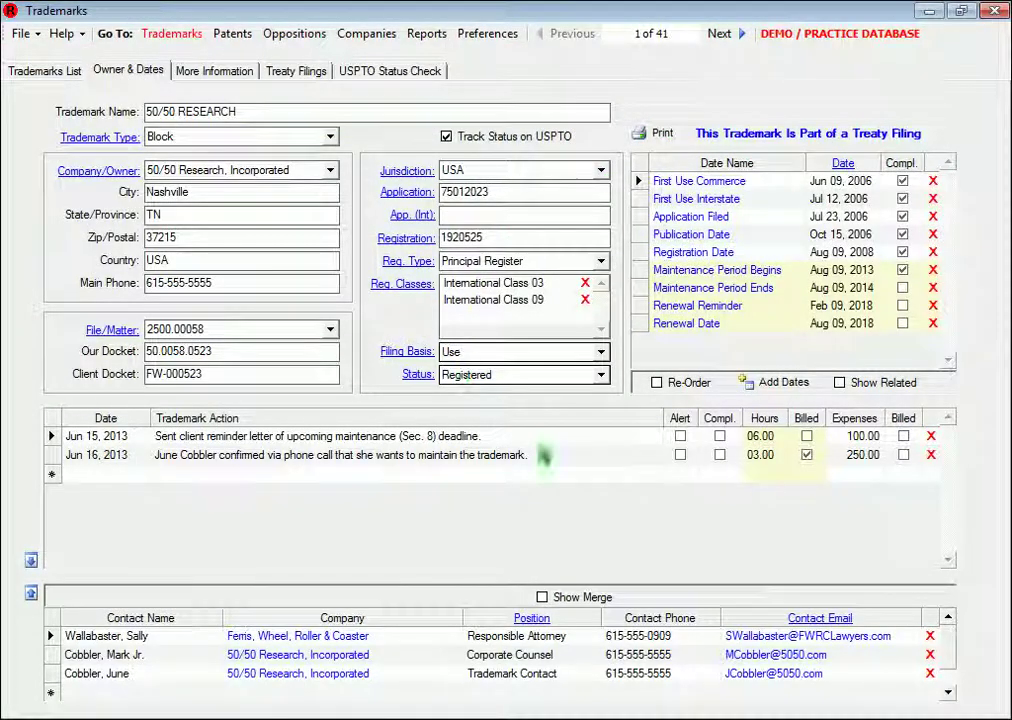
pyautogui.click(770, 674)
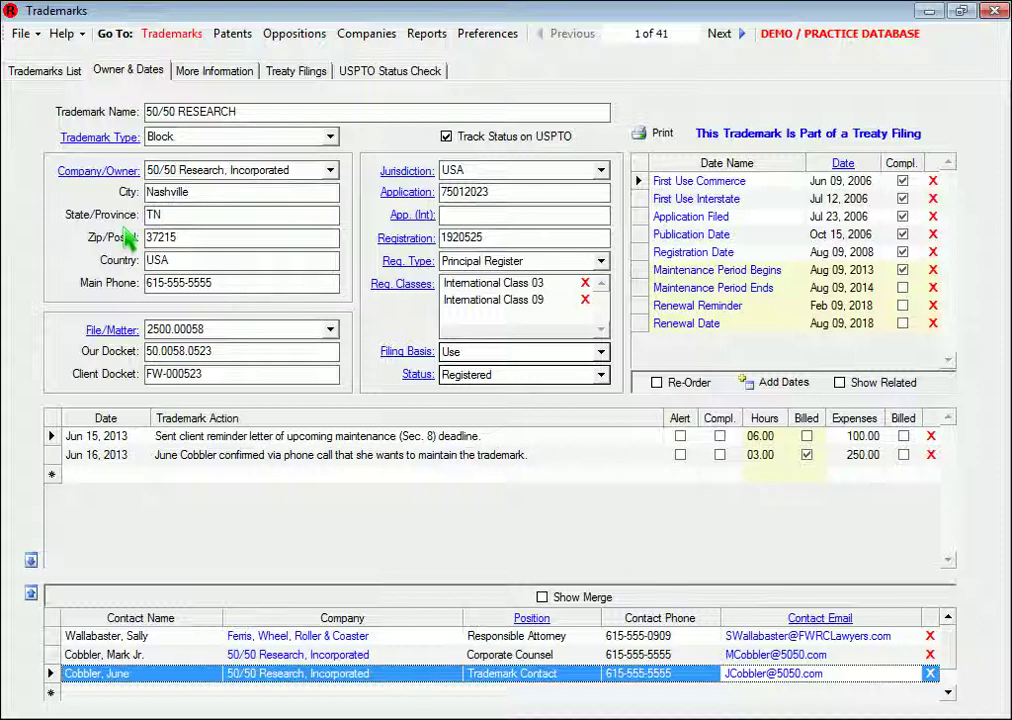
# Show the Help tutorials list, from What's New in Version 6.0 to Trademark Oppositions
pyautogui.click(86, 38)
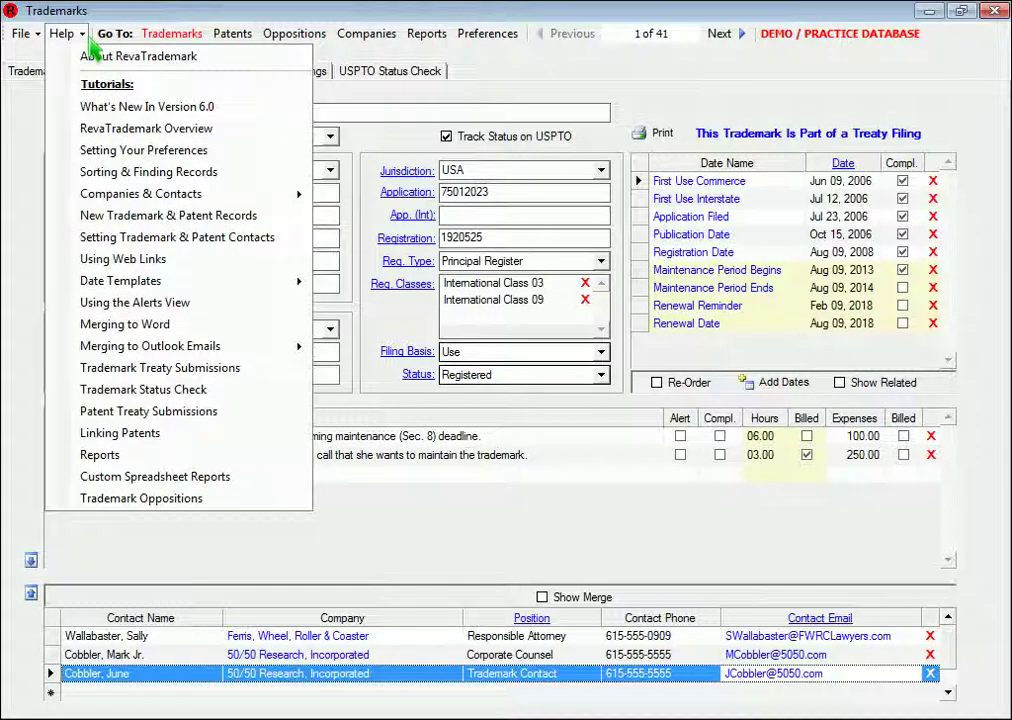